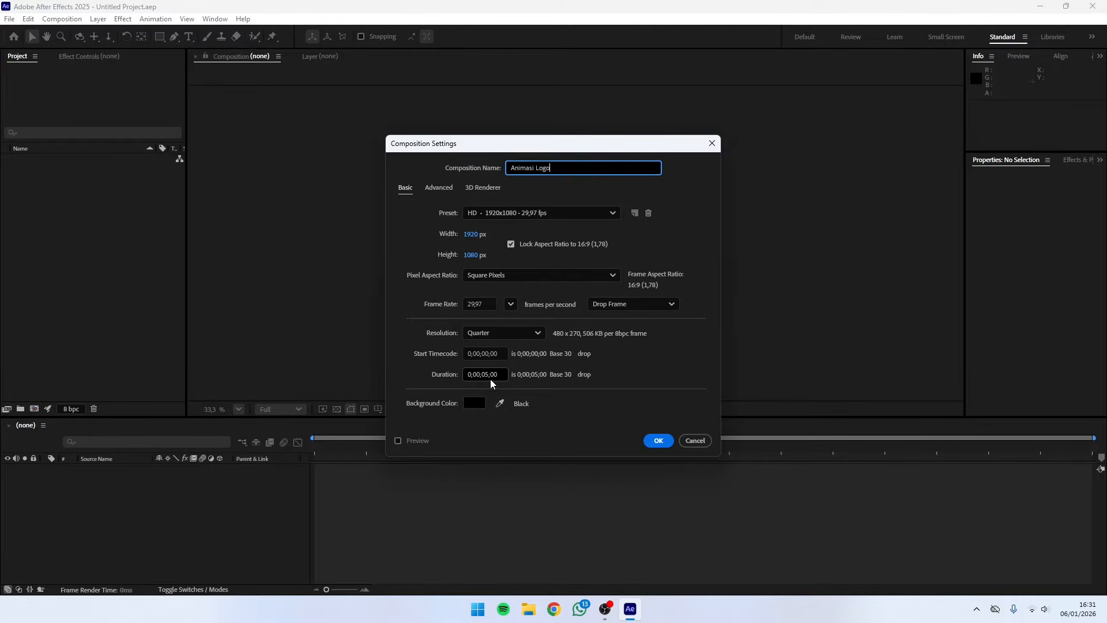
Step: Keep the background color black and create the Animasi Logo composition from the HD 1920x1080, 29,97 fps preset with a 0;00;05;00 duration
{"action": "left_click", "coordinate": [474, 403]}
{"action": "left_click", "coordinate": [427, 353]}
{"action": "left_click_drag", "start_coordinate": [428, 354], "coordinate": [402, 387]}
{"action": "left_click", "coordinate": [668, 233]}
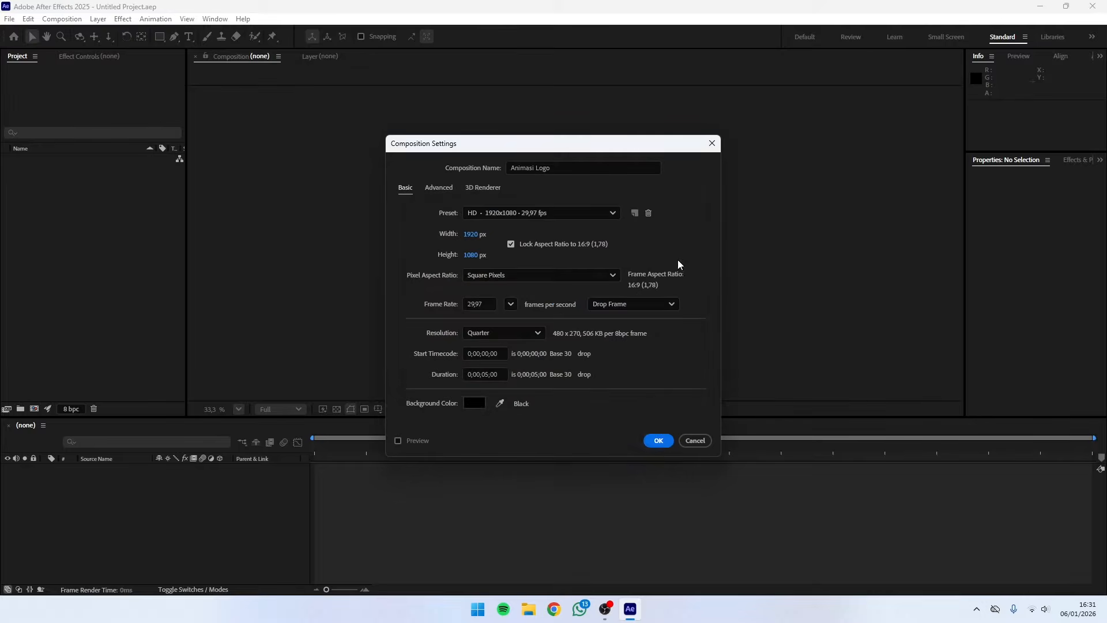
{"action": "left_click", "coordinate": [657, 441]}
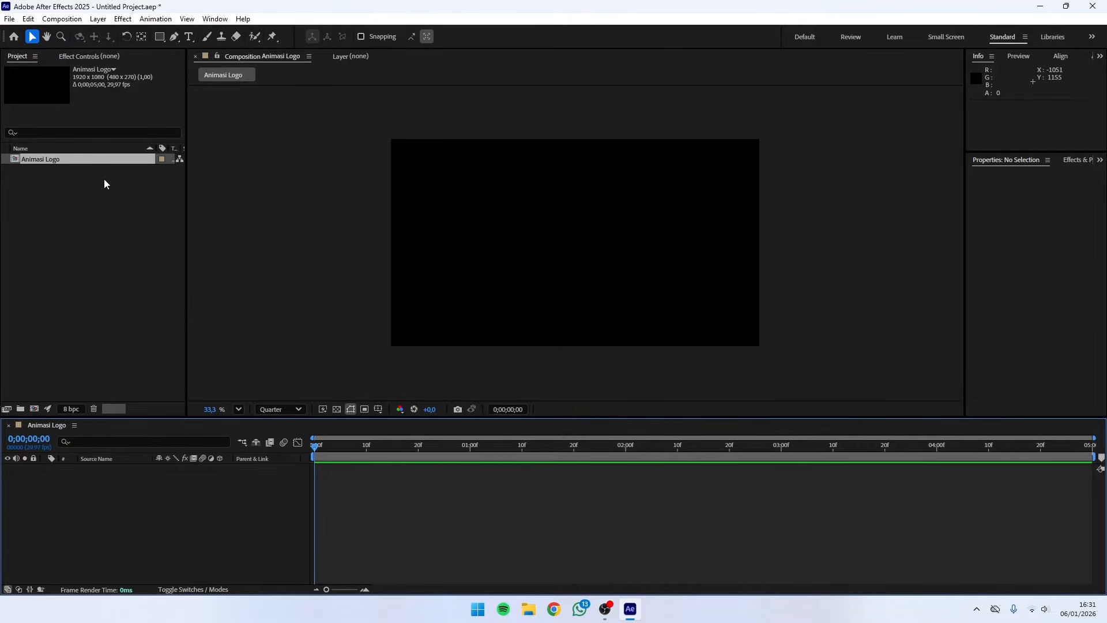
Step: Start a new solid layer and name it Backgroundcolor
{"action": "left_click", "coordinate": [98, 18]}
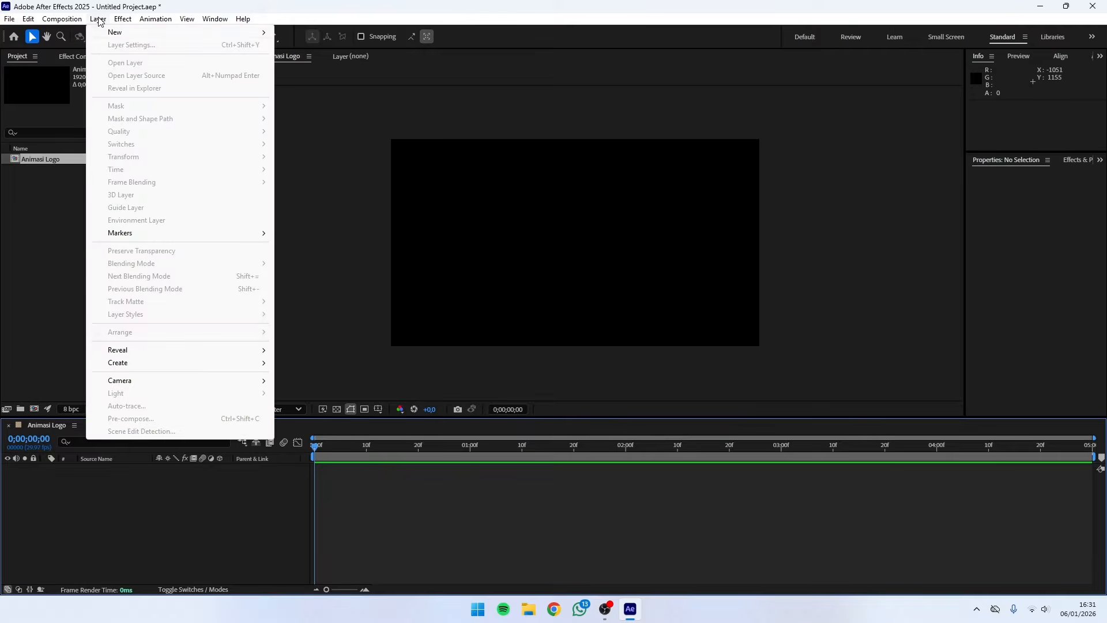
{"action": "mouse_move", "coordinate": [115, 36]}
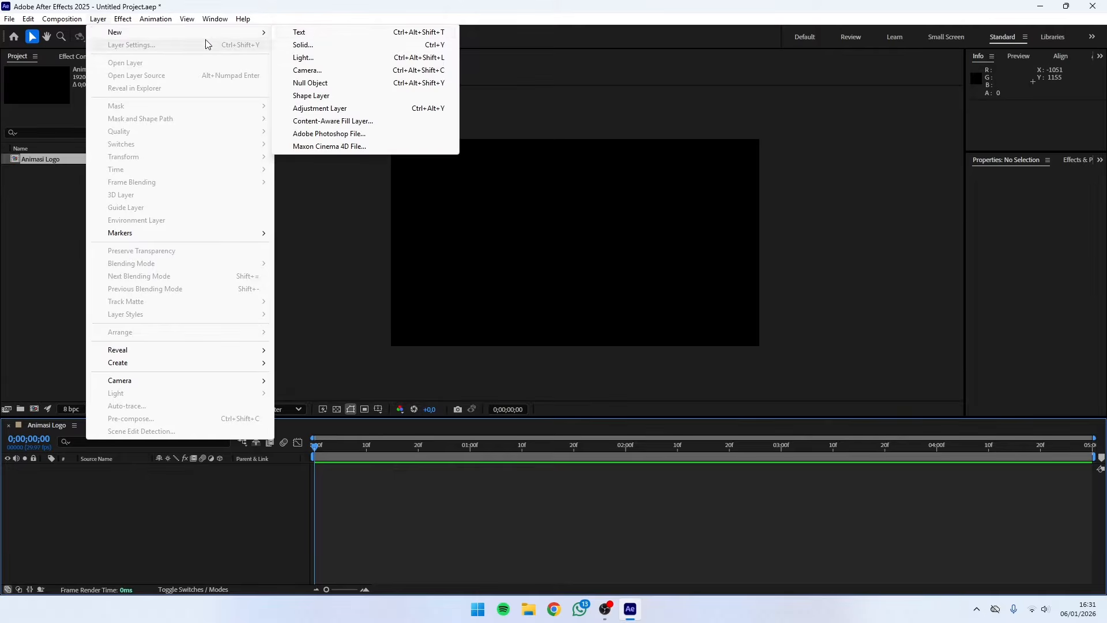
{"action": "left_click", "coordinate": [317, 44]}
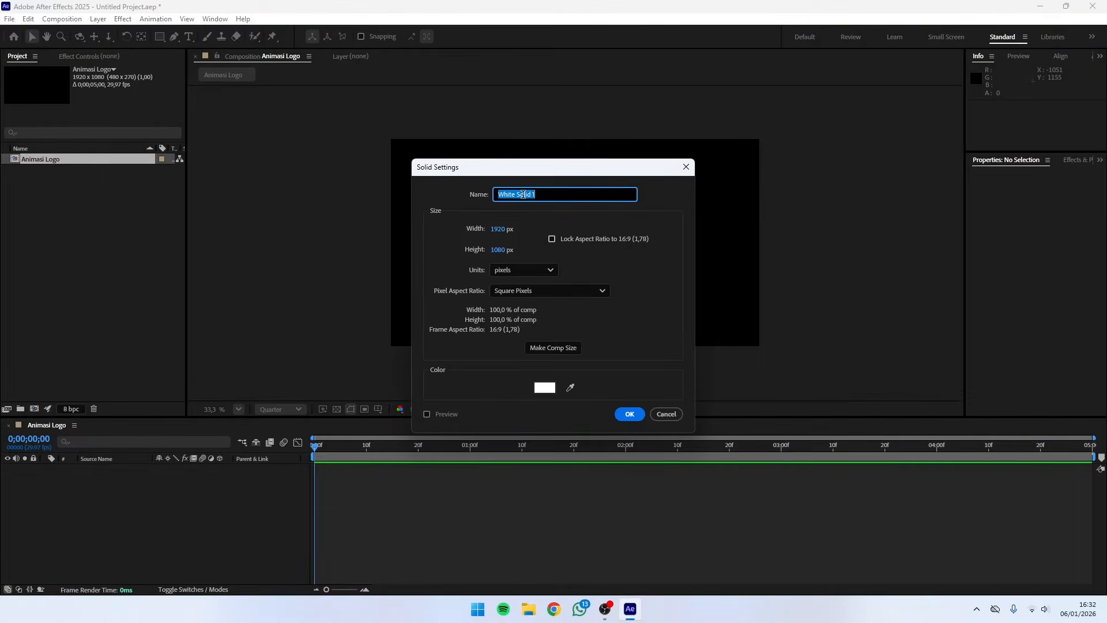
{"action": "type", "text": "Bac"}
{"action": "type", "text": "kgroun color"}
{"action": "key", "text": "Left"}
{"action": "key", "text": "Left"}
{"action": "key", "text": "Left"}
{"action": "key", "text": "Left"}
{"action": "key", "text": "Left"}
{"action": "key", "text": "Left"}
{"action": "type", "text": "d"}
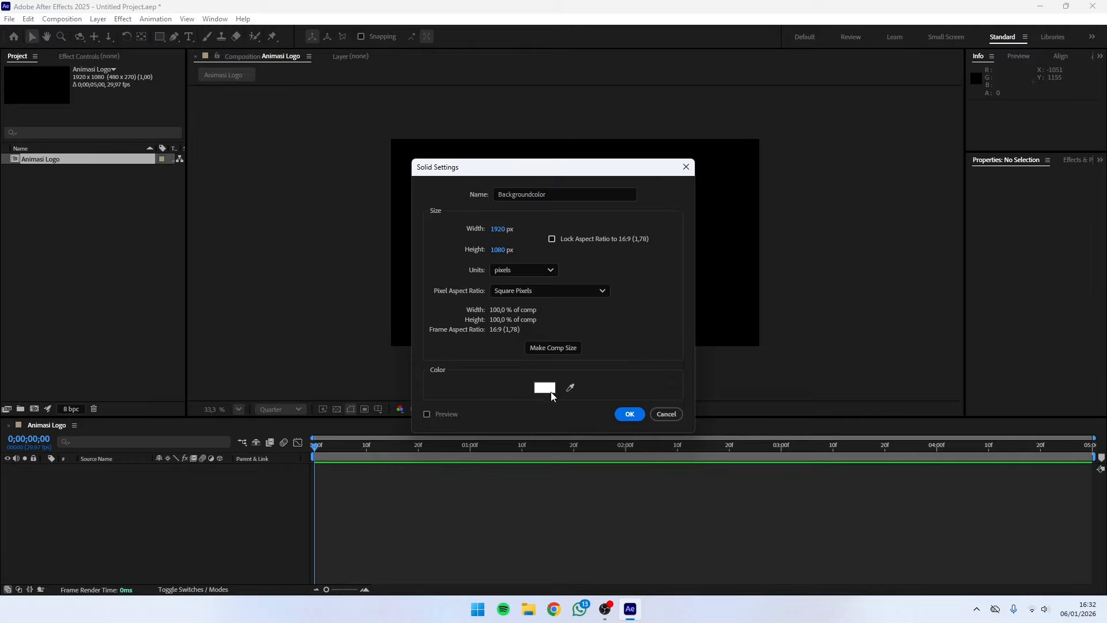
Step: Confirm white FFFFFF as the solid's color and create the 1920 x 1080 px layer
{"action": "left_click", "coordinate": [544, 387]}
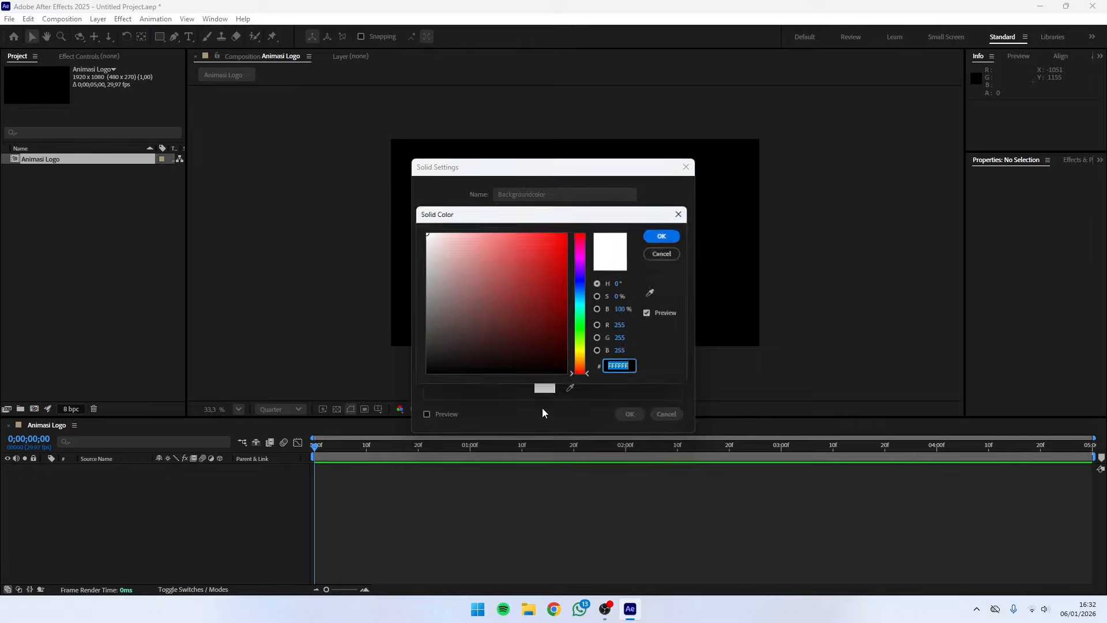
{"action": "left_click", "coordinate": [668, 234]}
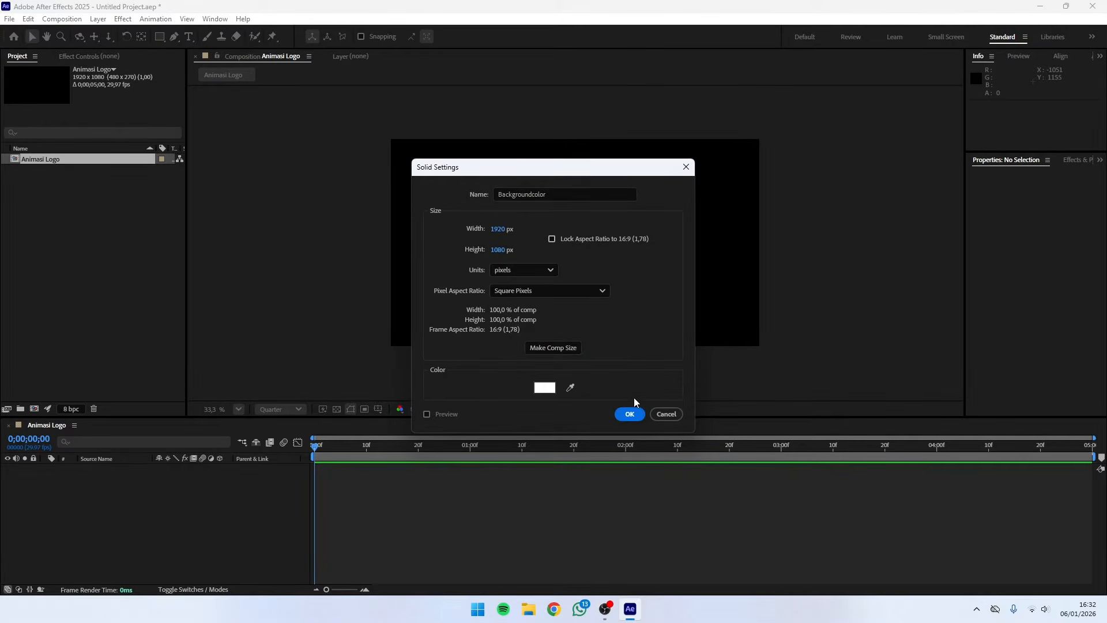
{"action": "left_click", "coordinate": [631, 414]}
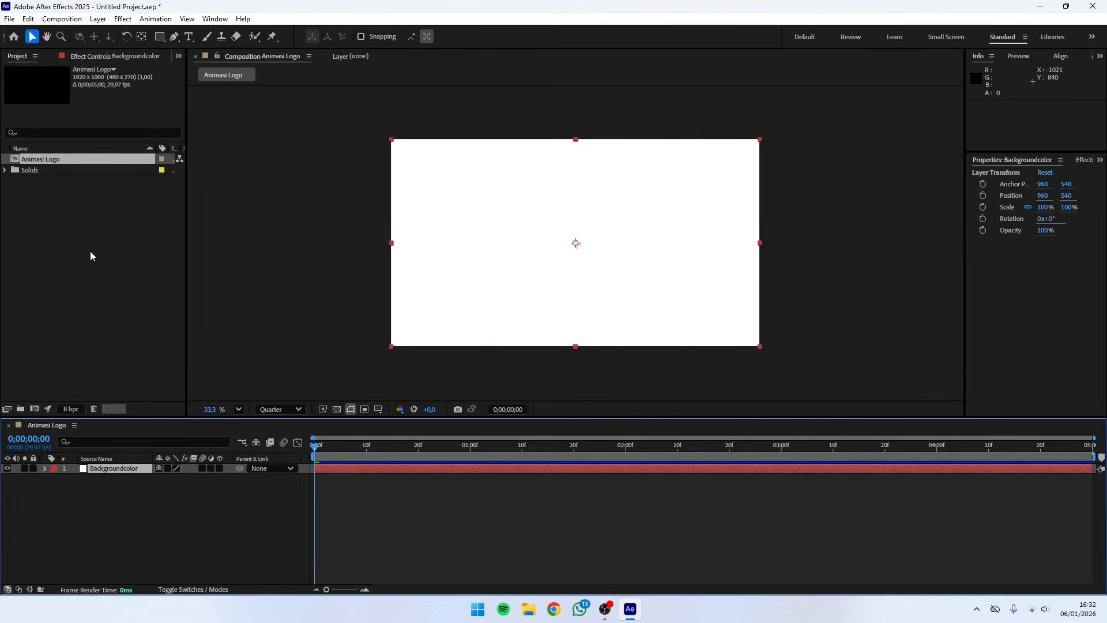
Step: Import Logo Titik Kota.png as footage and add it to the composition above the Backgroundcolor layer
{"action": "right_click", "coordinate": [67, 220]}
{"action": "mouse_move", "coordinate": [124, 278]}
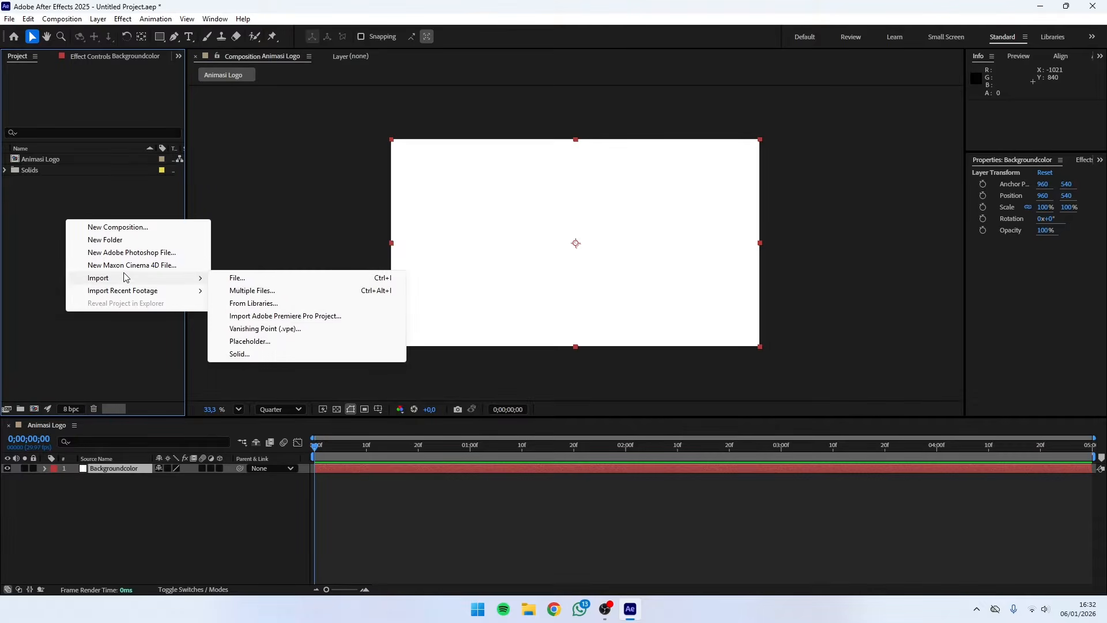
{"action": "left_click", "coordinate": [242, 278]}
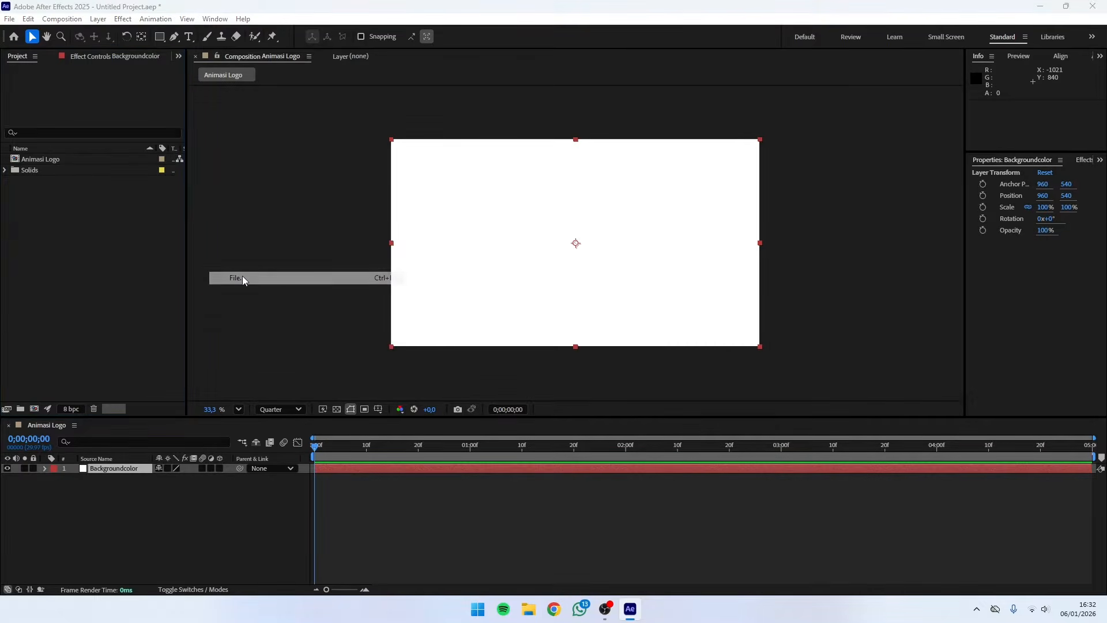
{"action": "left_click", "coordinate": [276, 166]}
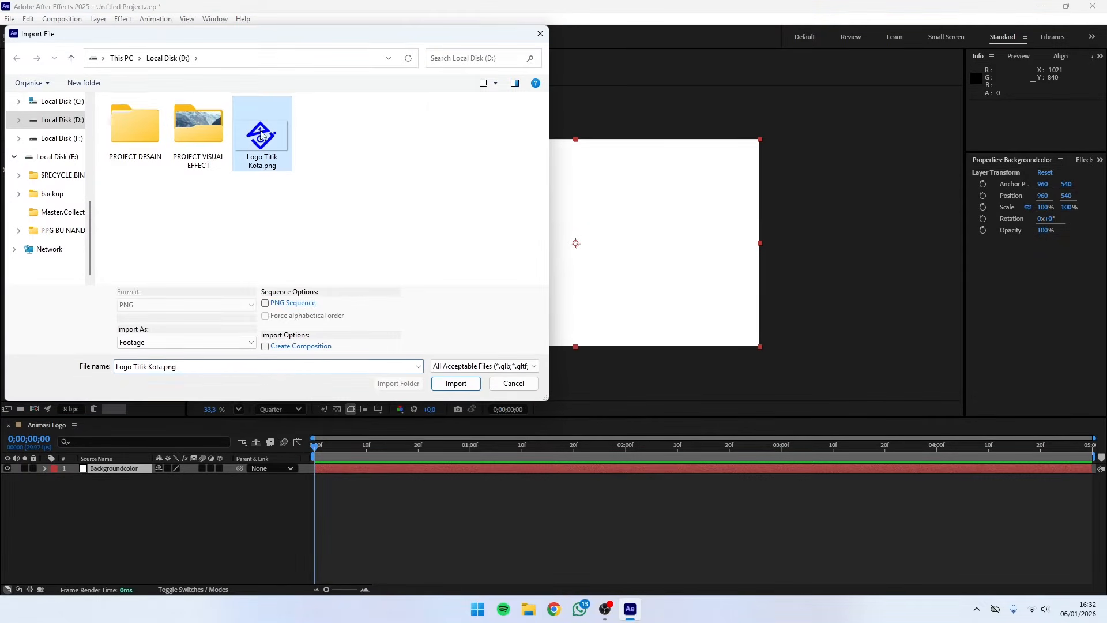
{"action": "left_click", "coordinate": [455, 385]}
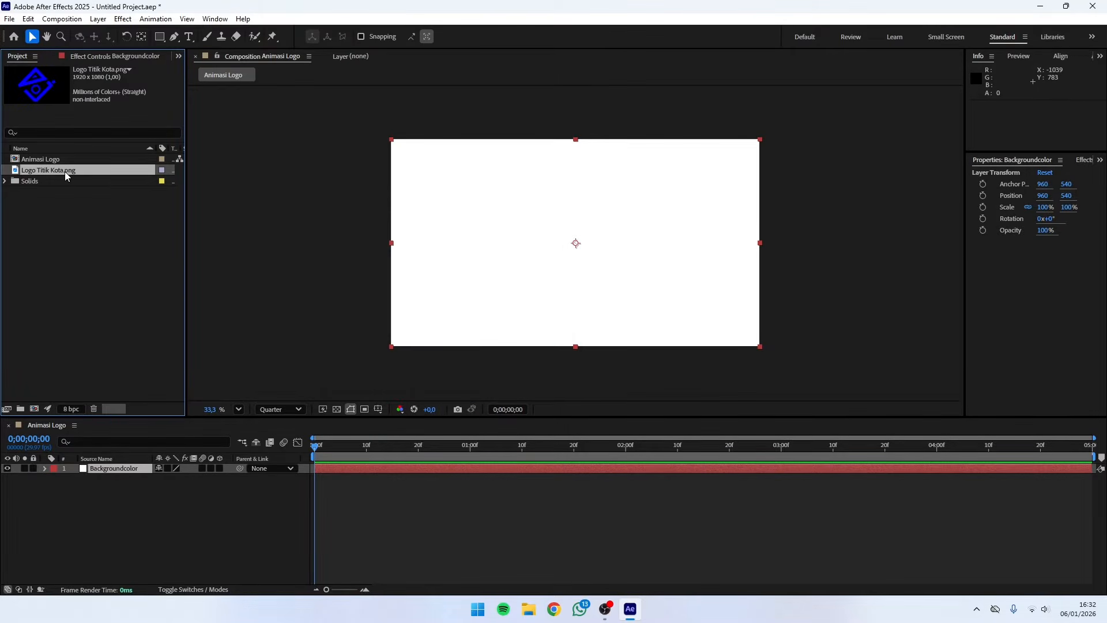
{"action": "left_click_drag", "start_coordinate": [62, 171], "coordinate": [116, 468]}
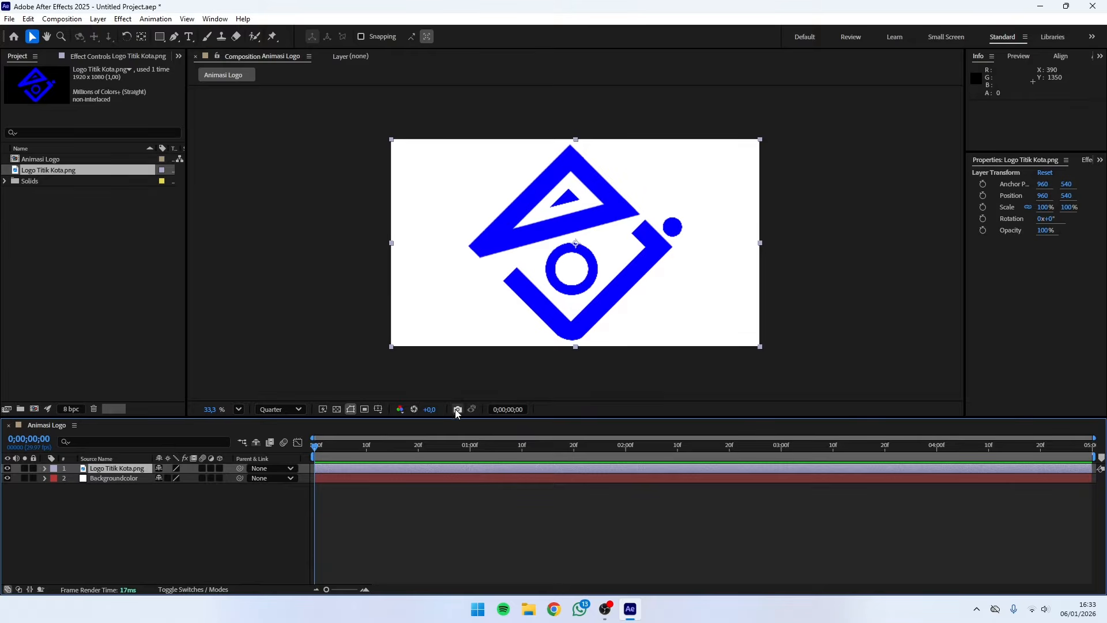
Step: Show the Title/Action Safe guides and scale the logo layer down proportionally to about 18,3%
{"action": "left_click", "coordinate": [378, 408]}
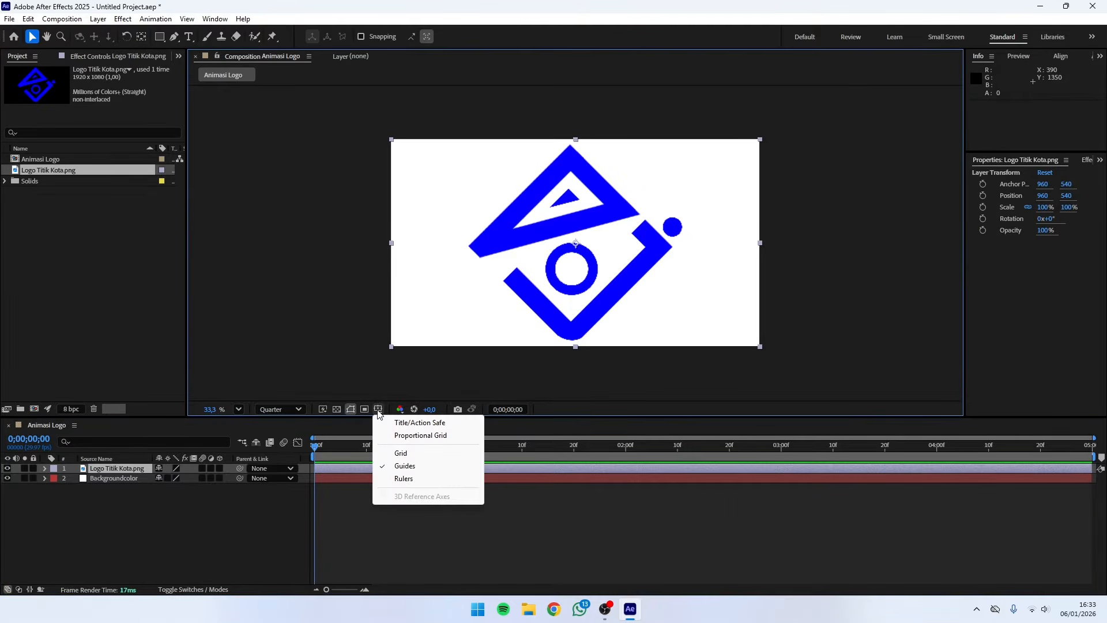
{"action": "left_click", "coordinate": [417, 425]}
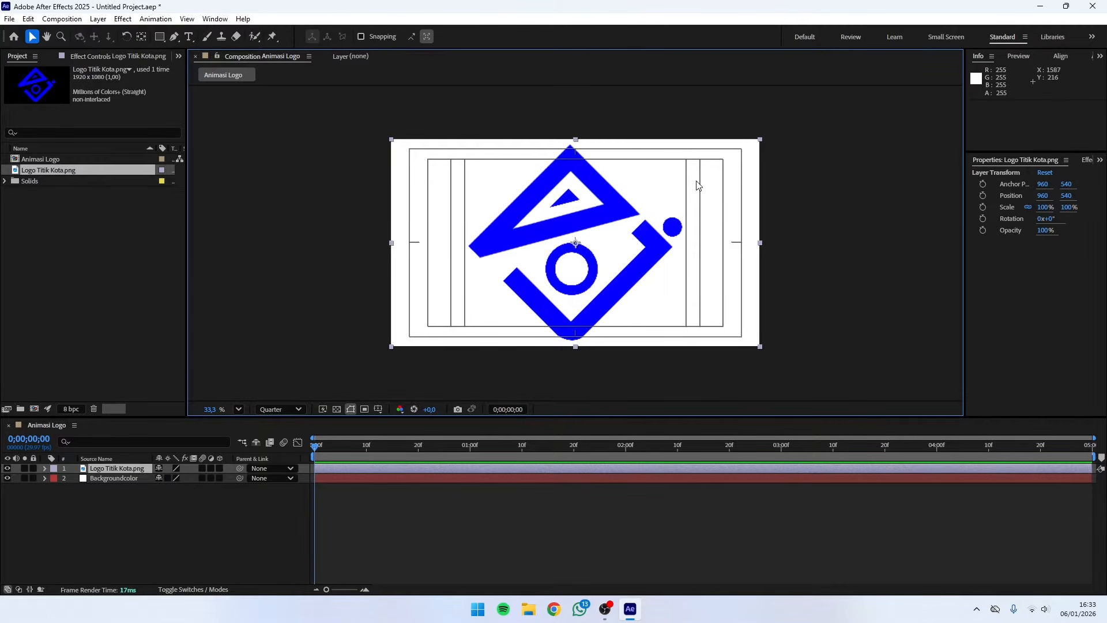
{"action": "left_click", "coordinate": [124, 470]}
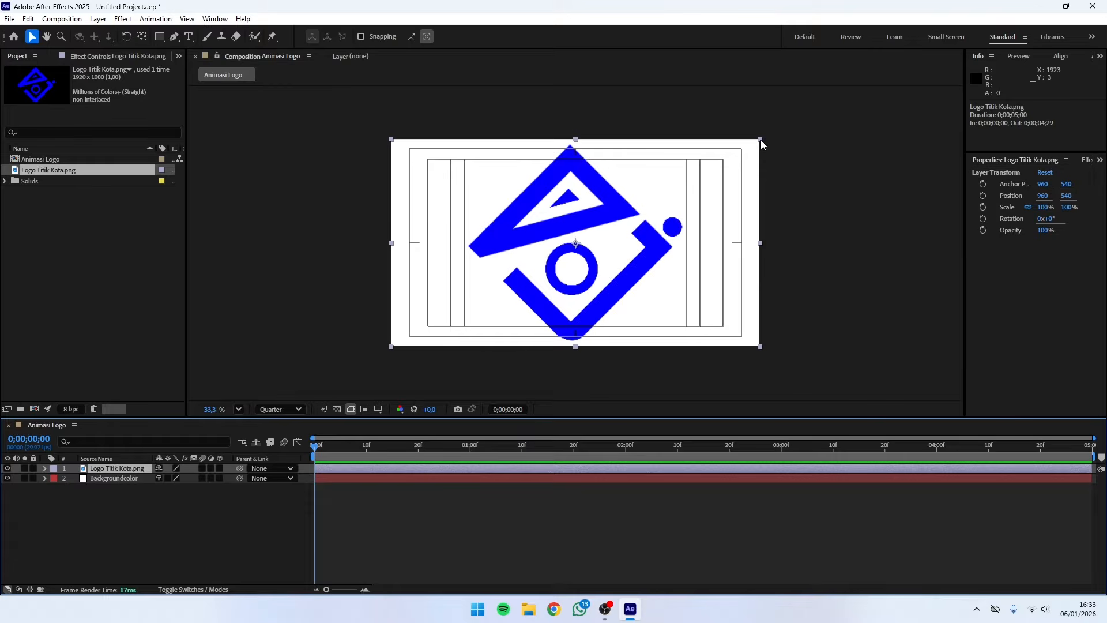
{"action": "left_click_drag", "start_coordinate": [760, 140], "coordinate": [631, 212]}
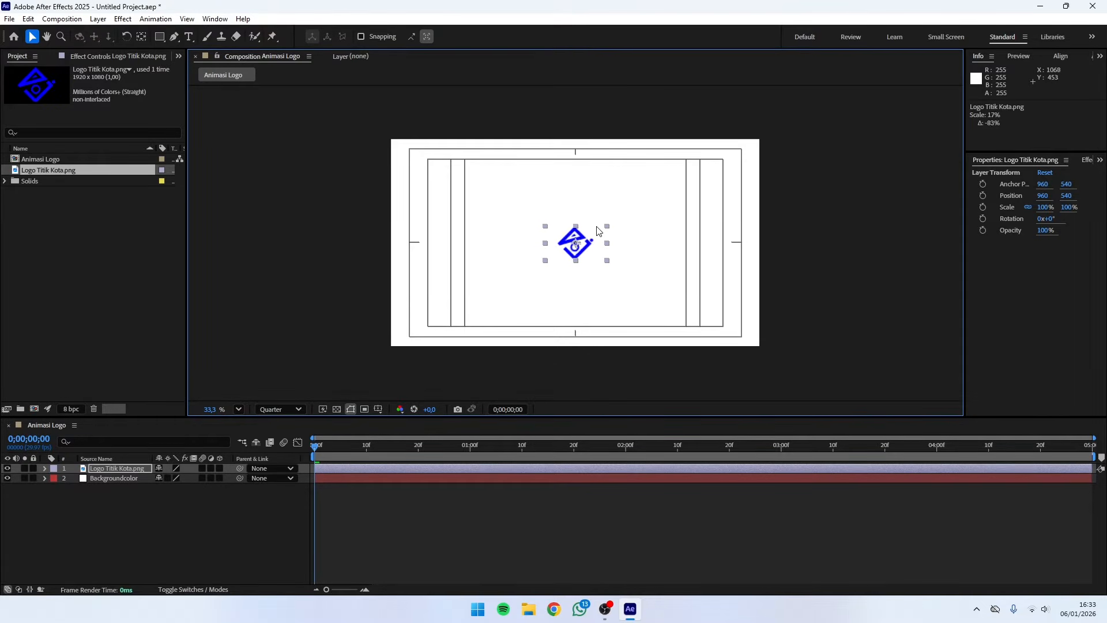
Step: Move the logo slightly left of the composition's center, to about position 804, 531
{"action": "left_click_drag", "start_coordinate": [582, 237], "coordinate": [554, 234]}
{"action": "left_click", "coordinate": [634, 246]}
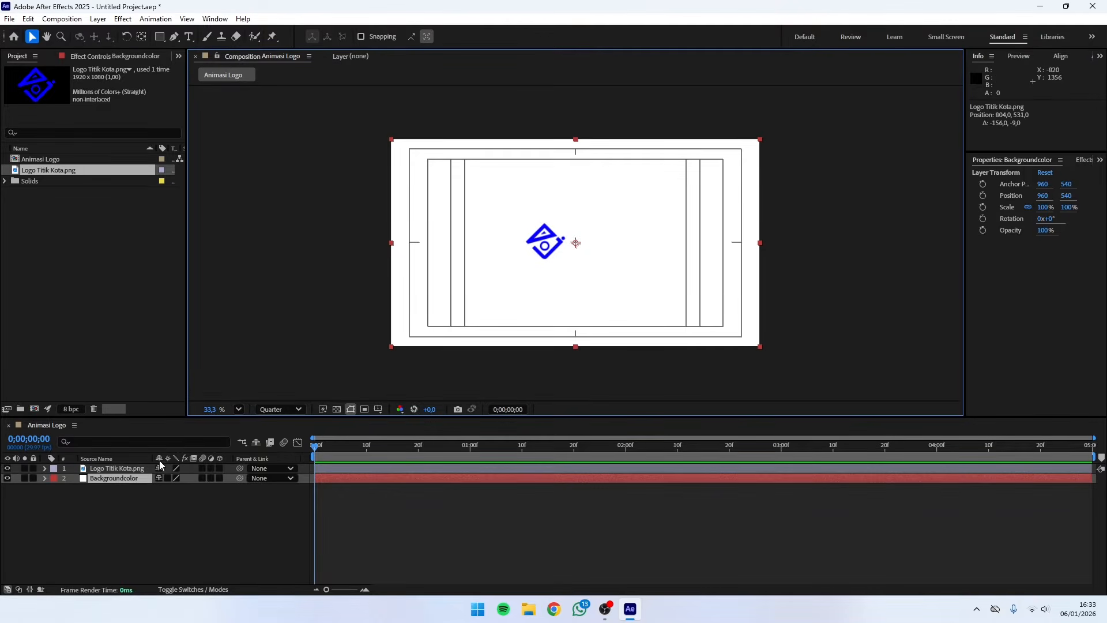
{"action": "left_click", "coordinate": [135, 468]}
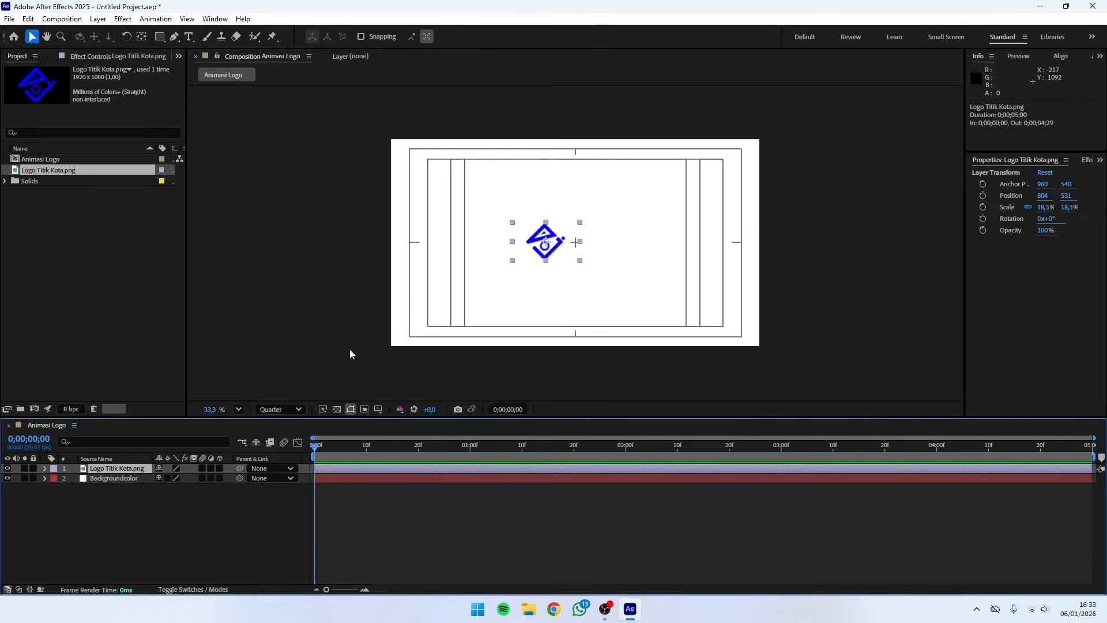
{"action": "left_click", "coordinate": [137, 497]}
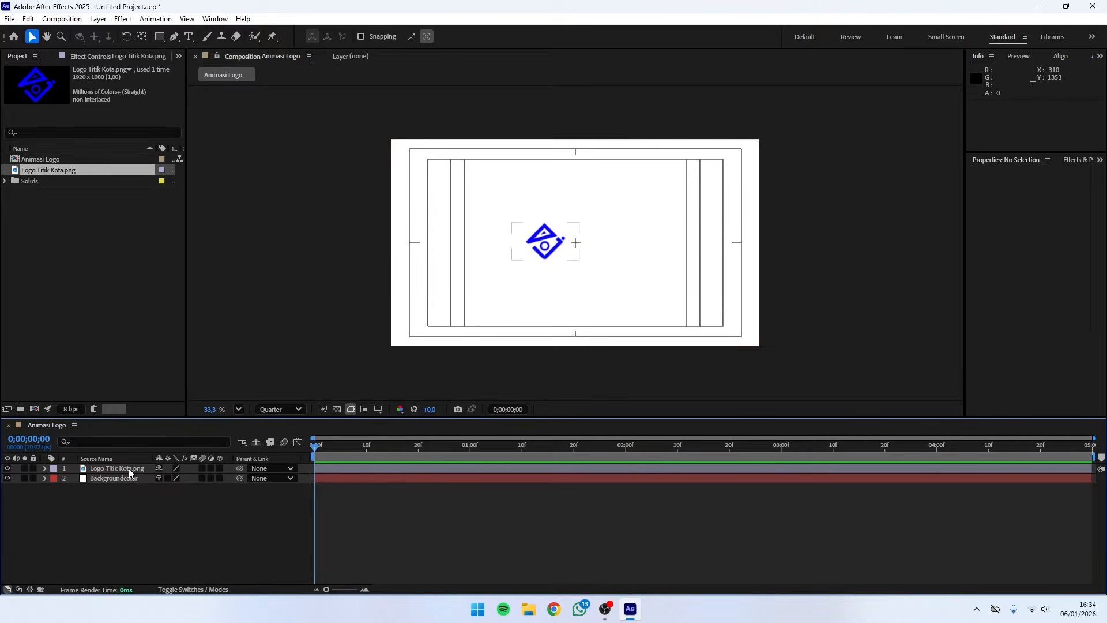
Step: Reveal the logo layer's Position property and add a keyframe for it at 0;00;01;00
{"action": "left_click", "coordinate": [127, 467]}
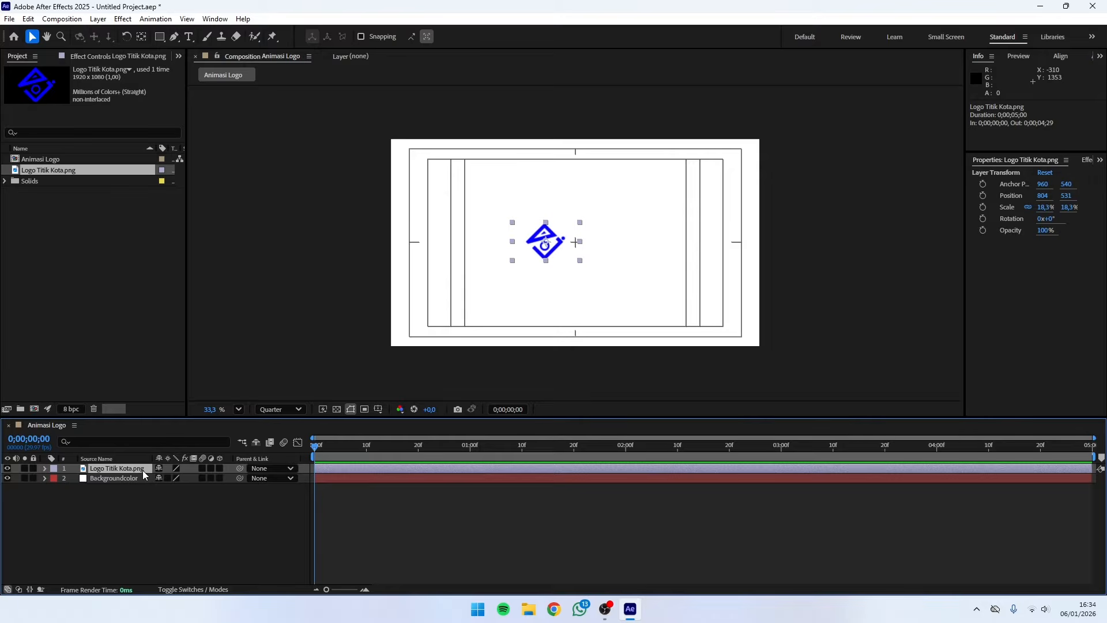
{"action": "key", "text": "p"}
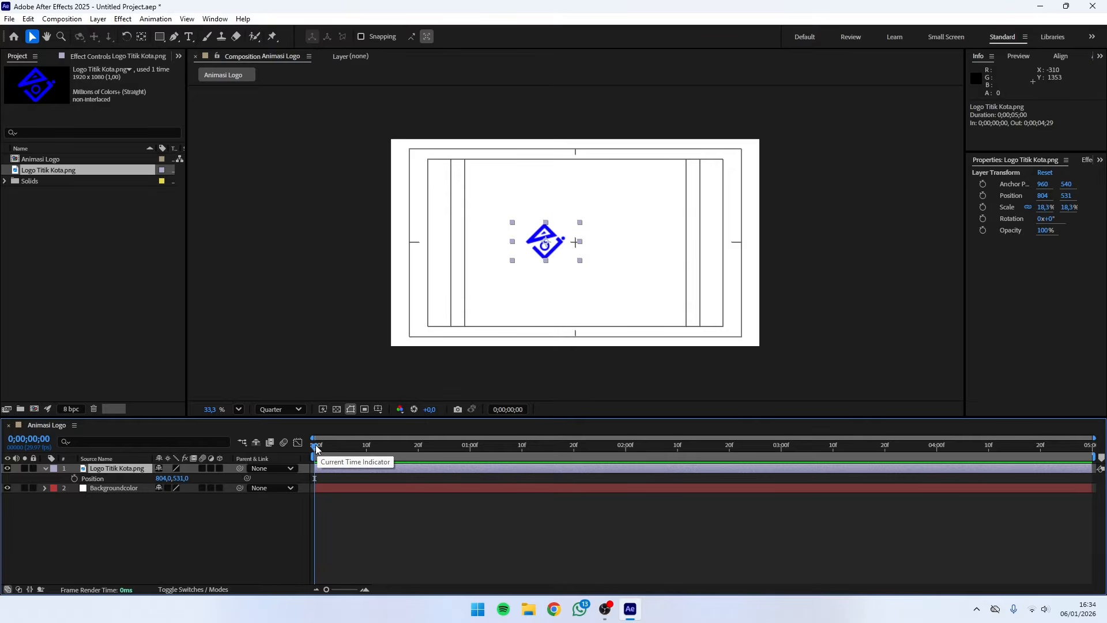
{"action": "left_click_drag", "start_coordinate": [316, 449], "coordinate": [471, 456]}
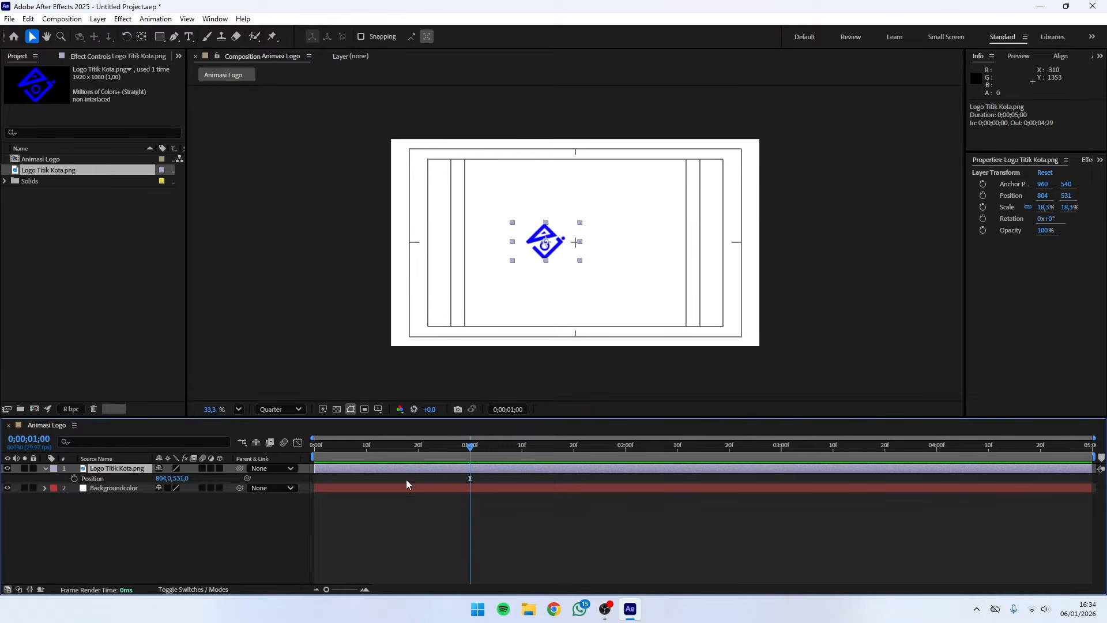
{"action": "left_click", "coordinate": [74, 477]}
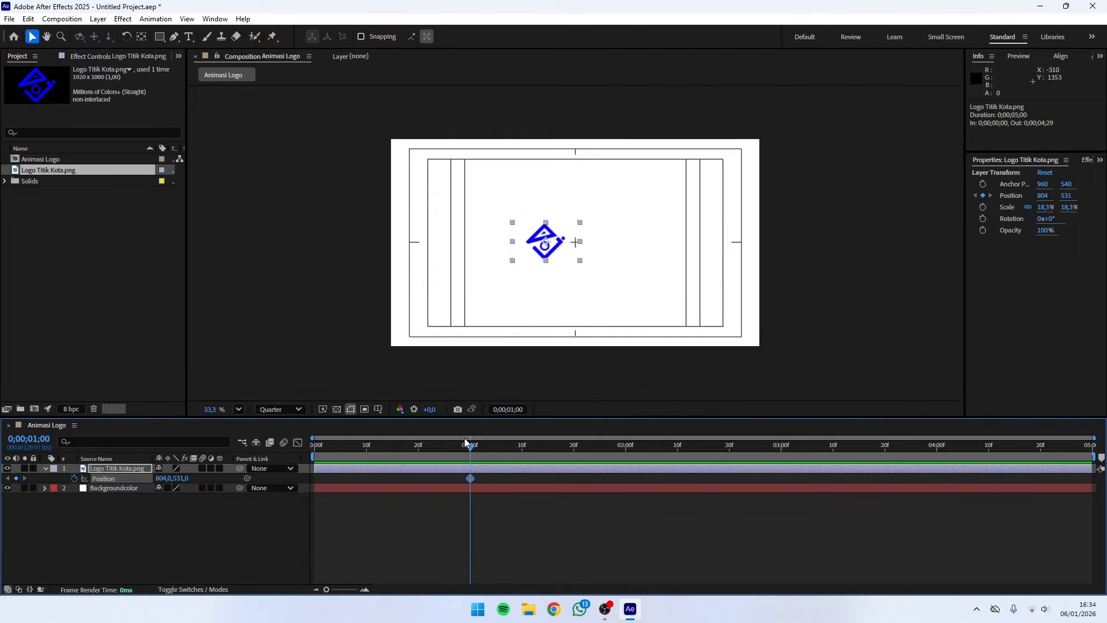
Step: Keyframe the logo's Position at 804, 800 at the start of the timeline and preview the animation
{"action": "left_click_drag", "start_coordinate": [471, 449], "coordinate": [303, 458]}
{"action": "left_click_drag", "start_coordinate": [180, 481], "coordinate": [377, 436]}
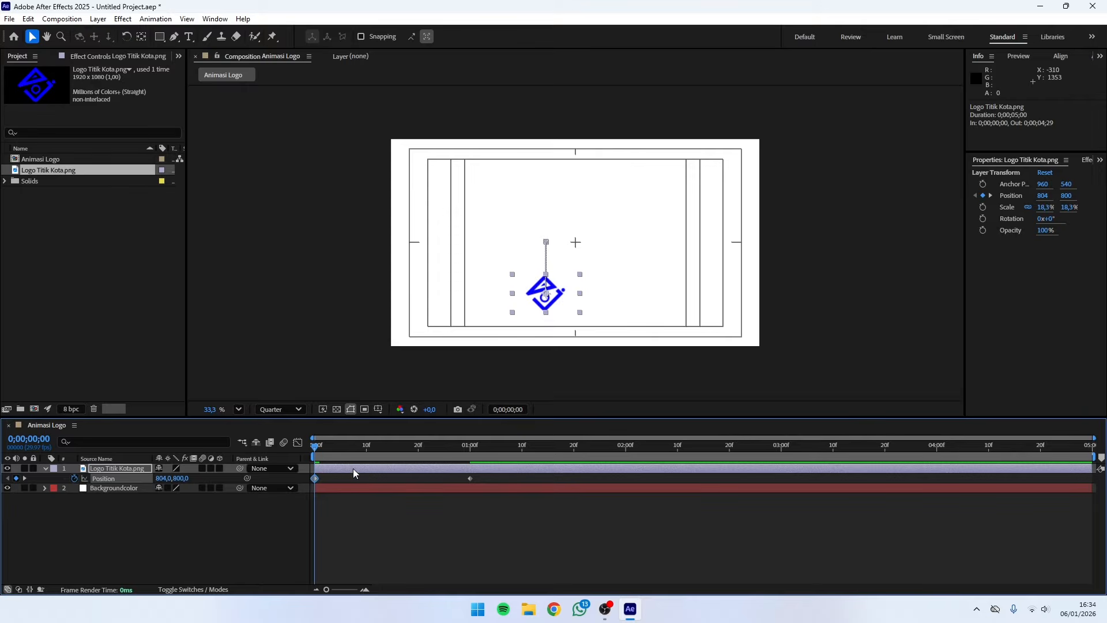
{"action": "key", "text": "space"}
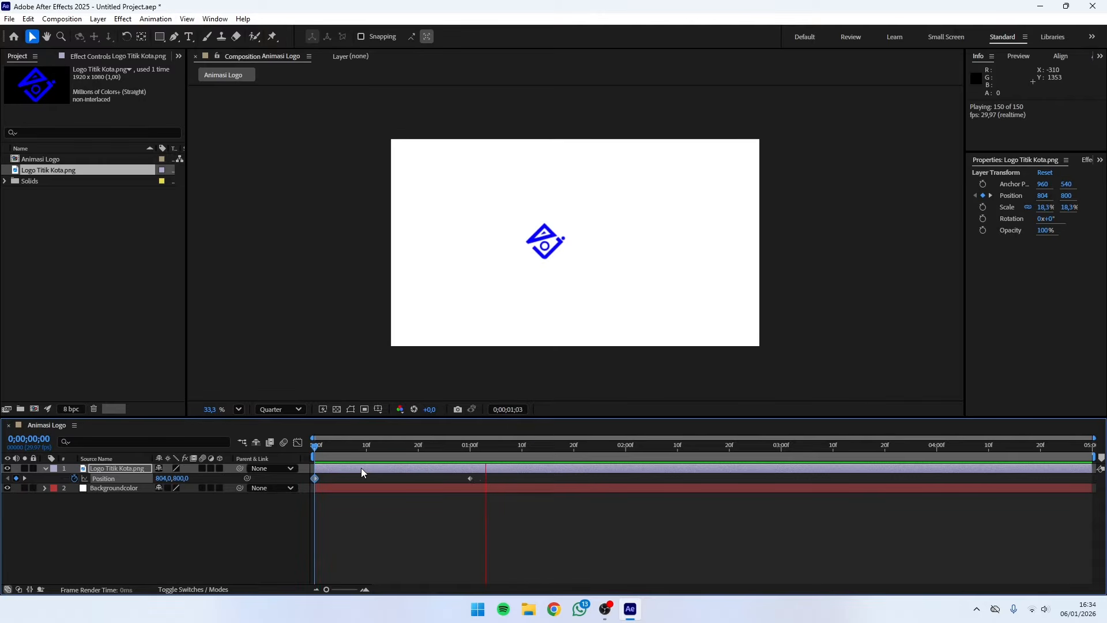
{"action": "key", "text": "space"}
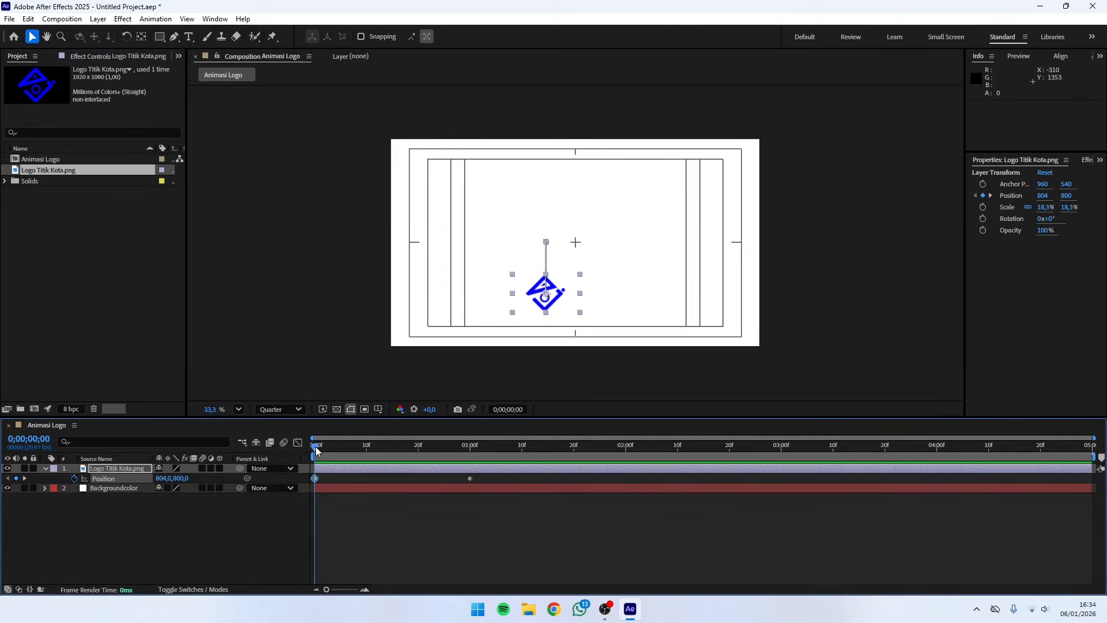
Step: Keyframe the logo's Position at 699, 531 at 0;00;01;20 and play the animation from the start
{"action": "left_click_drag", "start_coordinate": [317, 449], "coordinate": [575, 443]}
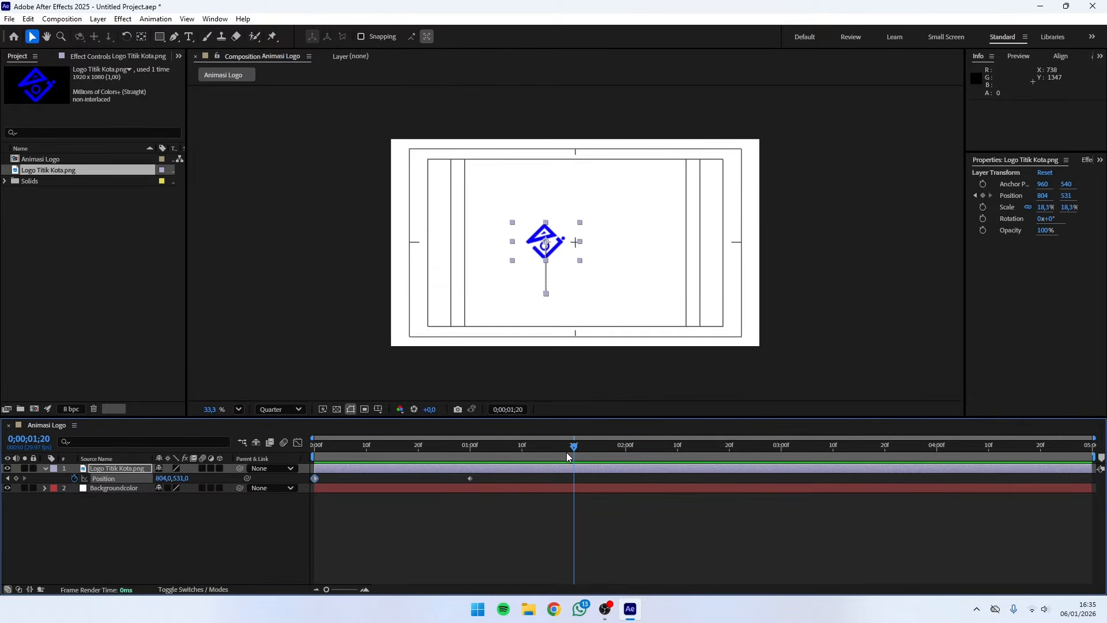
{"action": "left_click_drag", "start_coordinate": [569, 447], "coordinate": [574, 447]}
{"action": "left_click_drag", "start_coordinate": [162, 478], "coordinate": [112, 488]}
{"action": "left_click_drag", "start_coordinate": [367, 446], "coordinate": [283, 444]}
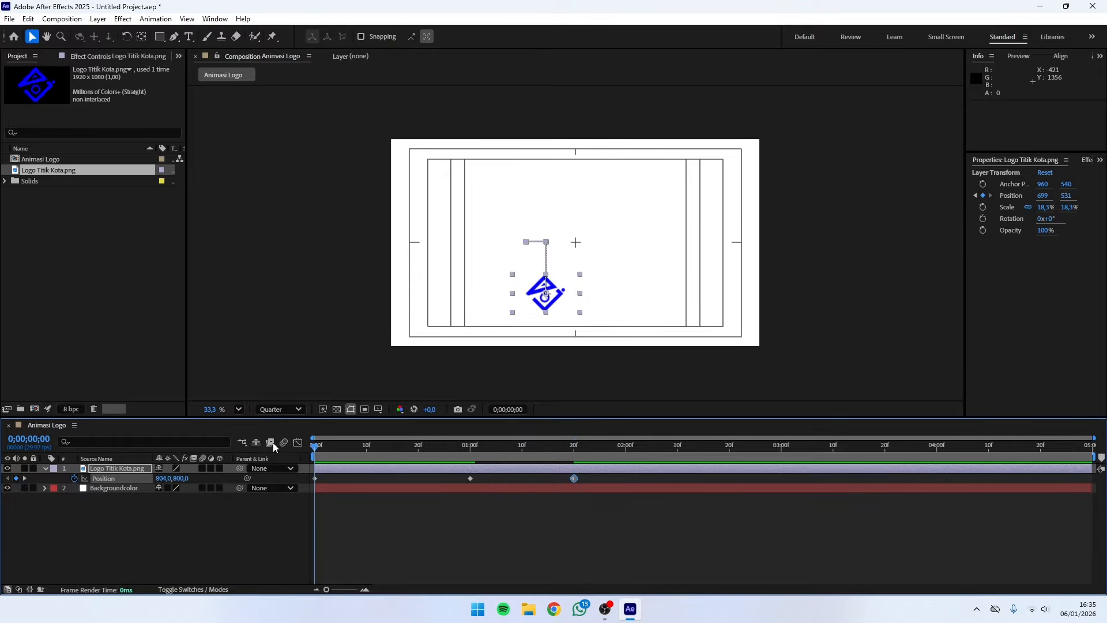
{"action": "key", "text": "space"}
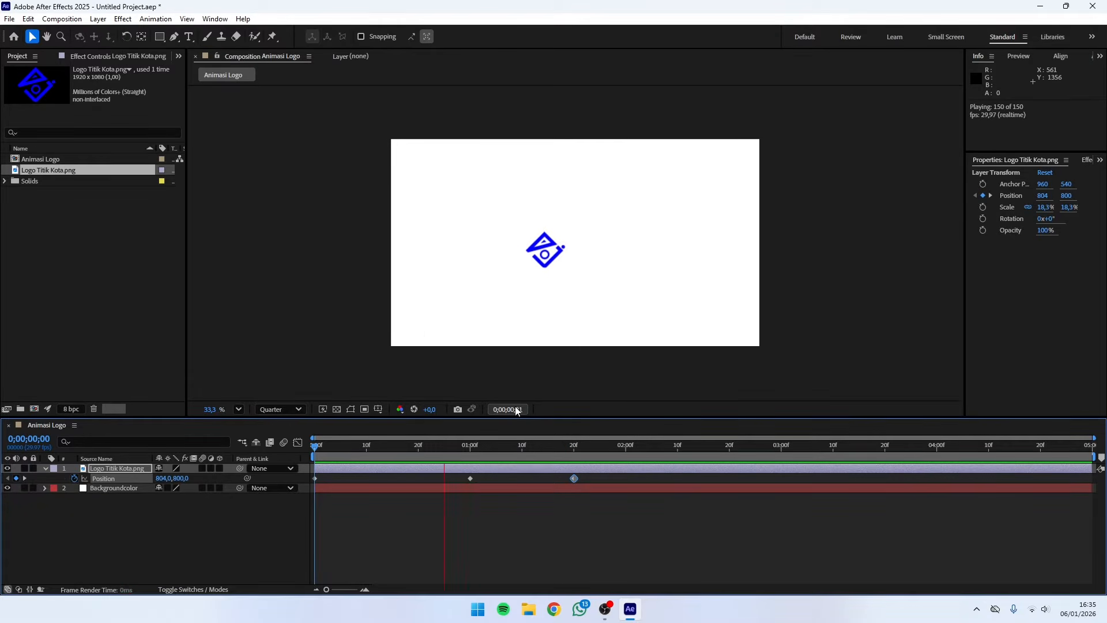
{"action": "key", "text": "space"}
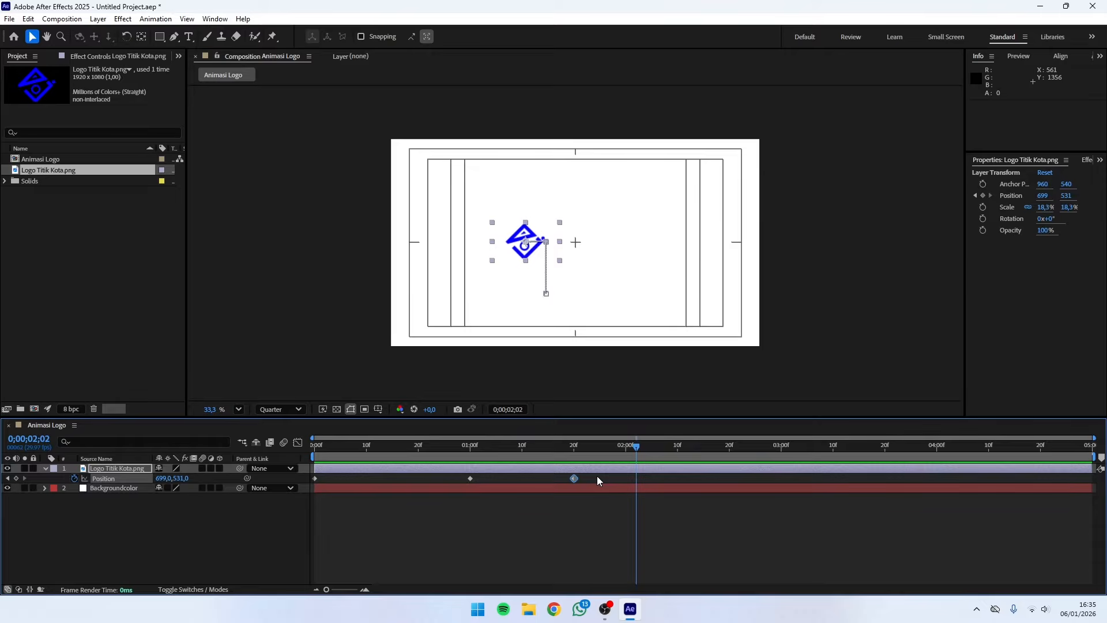
Step: Apply Easy Ease to all three Position keyframes of the logo layer
{"action": "left_click_drag", "start_coordinate": [611, 477], "coordinate": [407, 500]}
{"action": "key", "text": "F9"}
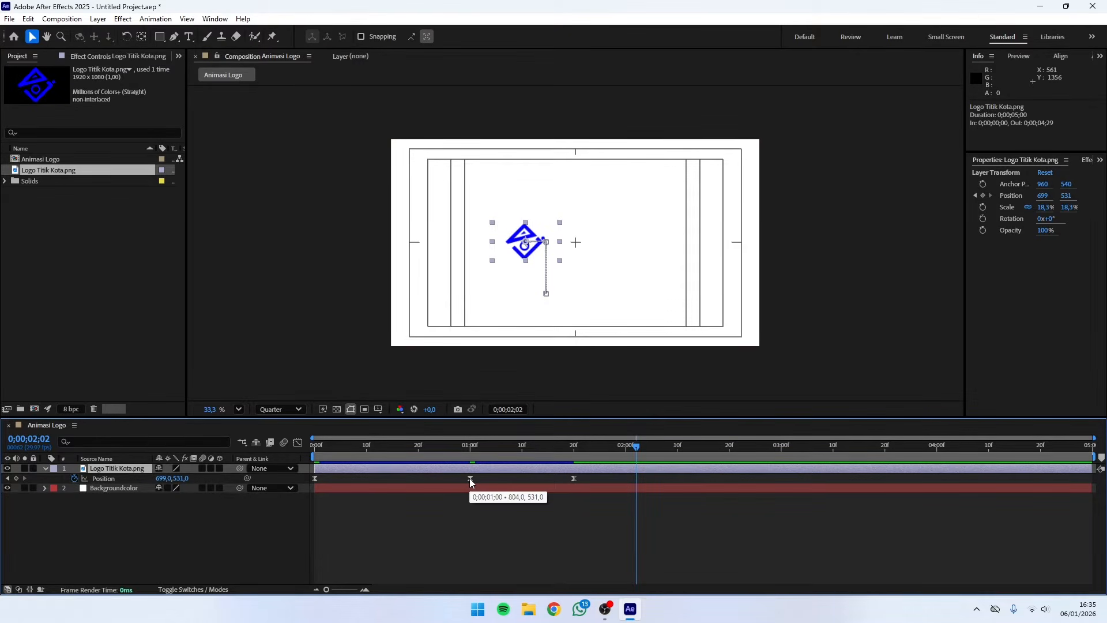
Step: Set the 0;00;01;00 Position keyframe's incoming velocity influence to 80%, lower its outgoing influence, and play the animation from the start
{"action": "right_click", "coordinate": [470, 479]}
{"action": "left_click", "coordinate": [520, 457]}
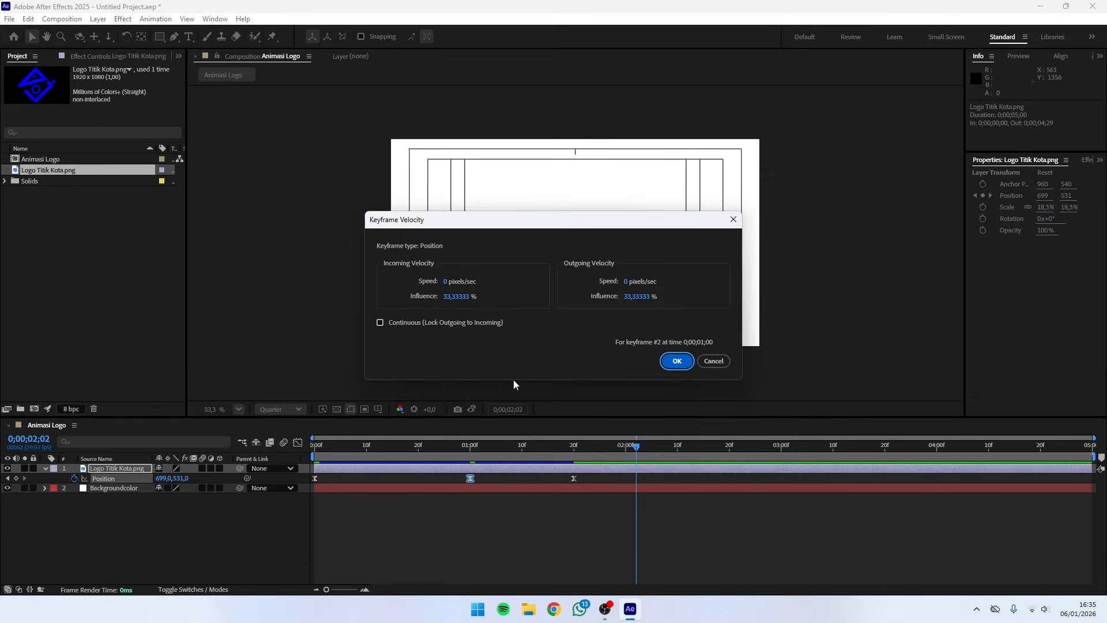
{"action": "left_click", "coordinate": [456, 297]}
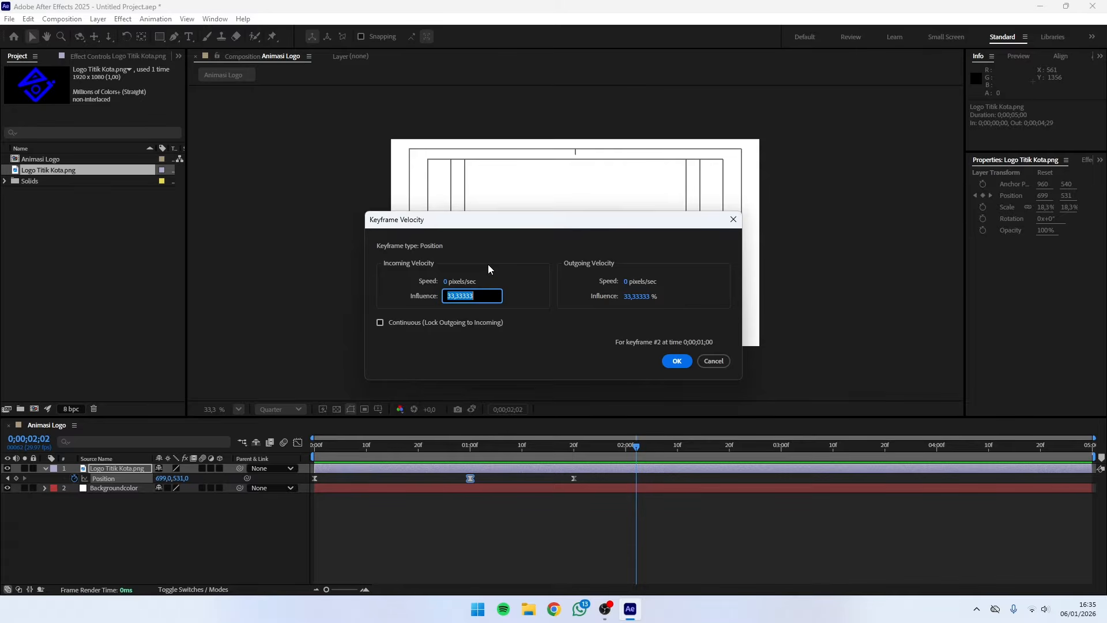
{"action": "type", "text": "80"}
{"action": "left_click", "coordinate": [567, 283]}
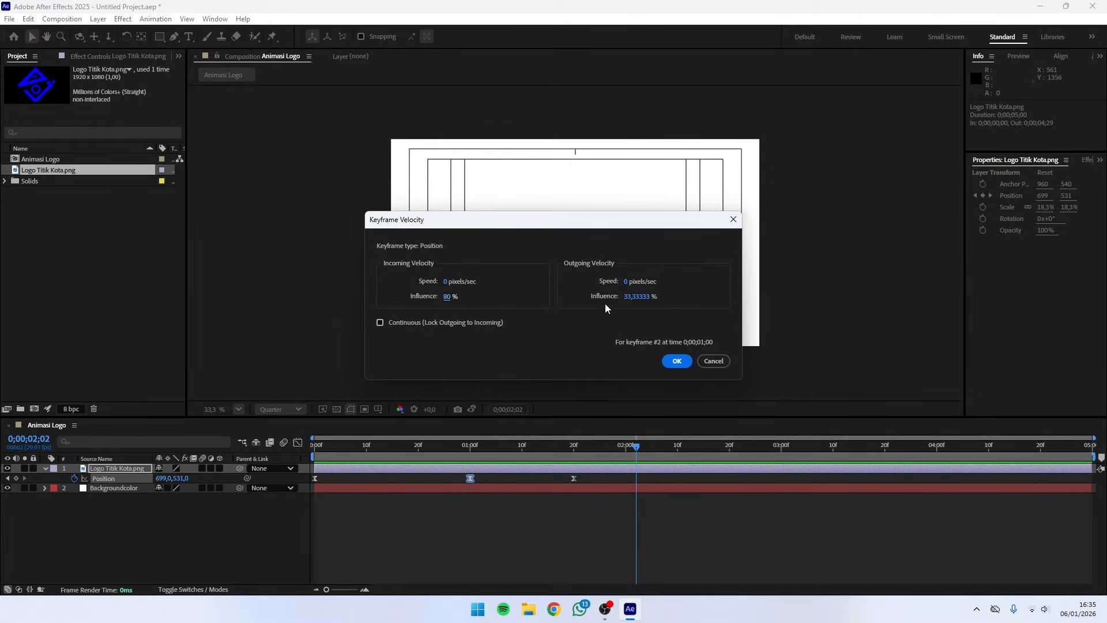
{"action": "left_click", "coordinate": [640, 296]}
{"action": "type", "text": "2"}
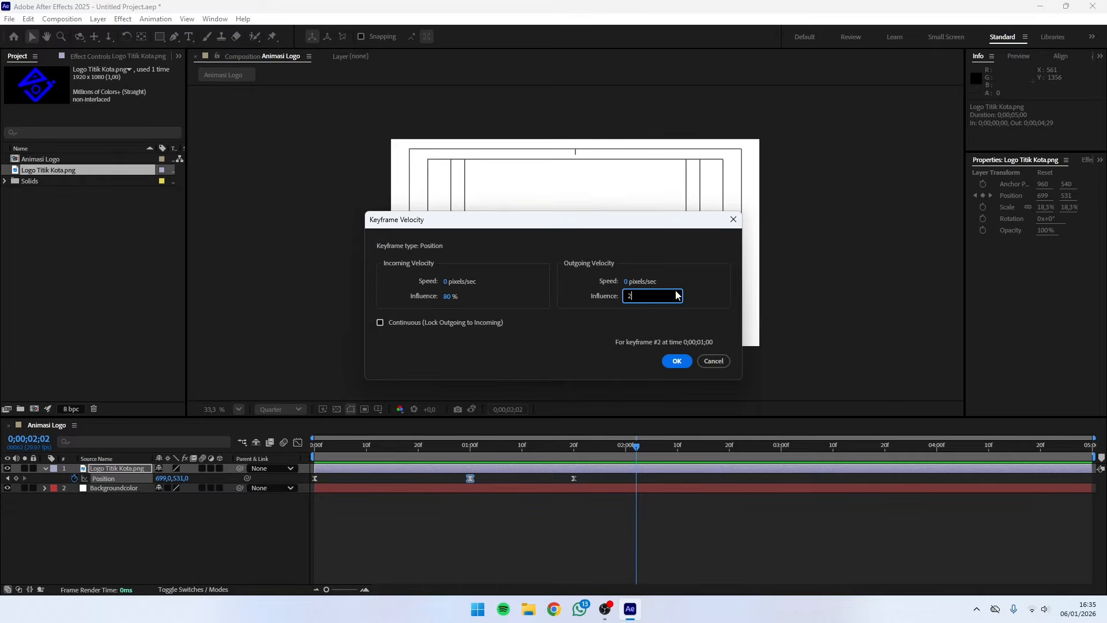
{"action": "left_click", "coordinate": [677, 360]}
{"action": "left_click_drag", "start_coordinate": [571, 444], "coordinate": [322, 446]}
{"action": "key", "text": "space"}
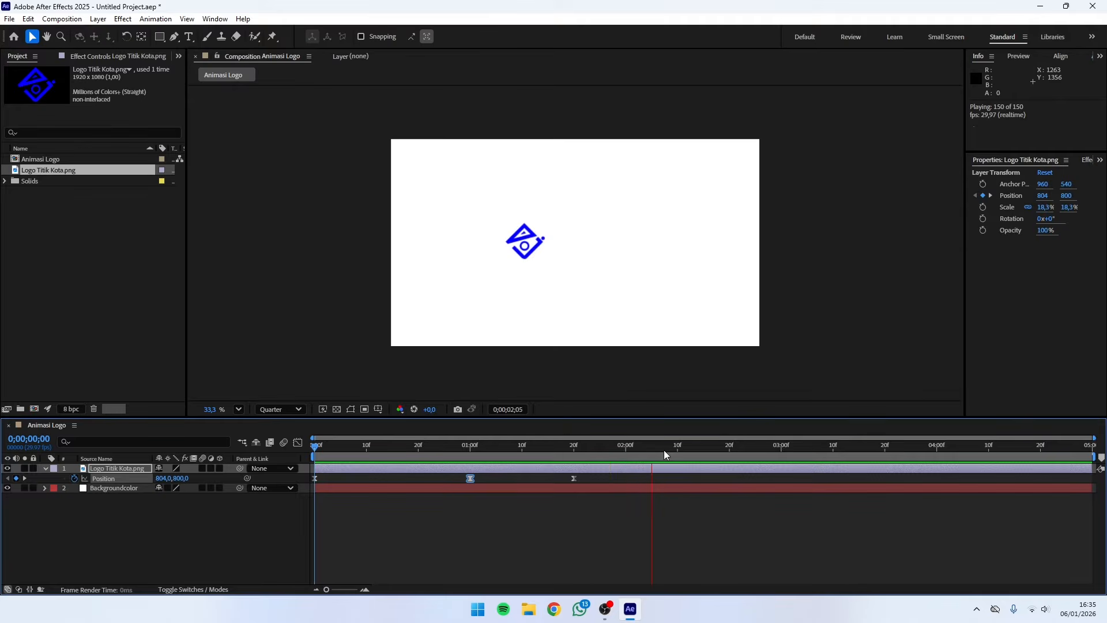
{"action": "key", "text": "space"}
Step: Move the logo's last Position keyframe to 0;00;01;10 and play the animation from the start
{"action": "mouse_move", "coordinate": [573, 478]}
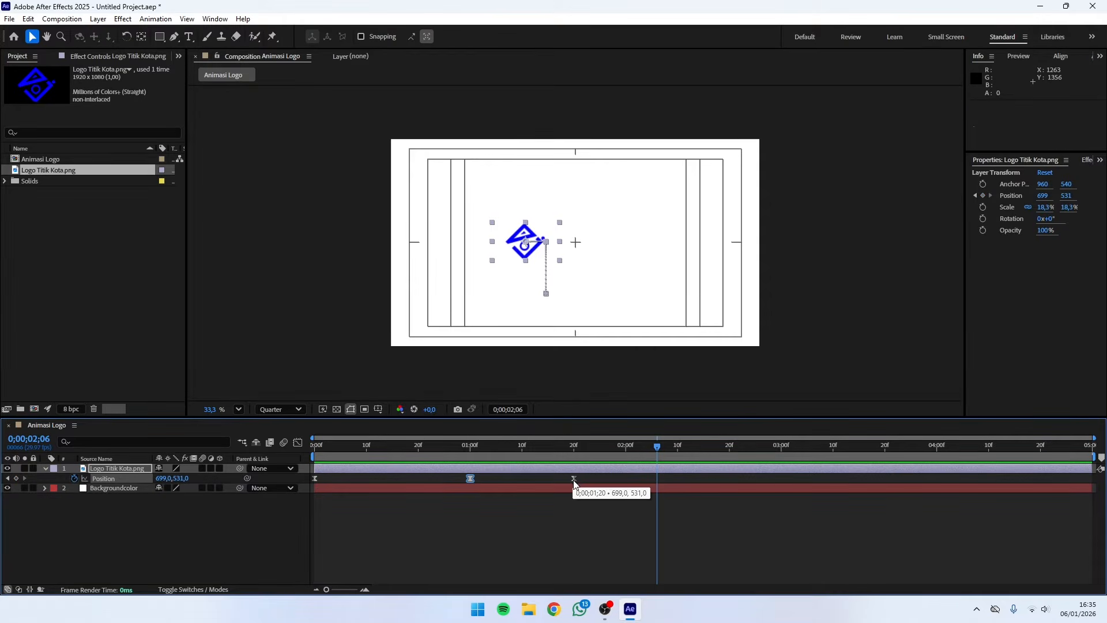
{"action": "left_click_drag", "start_coordinate": [573, 477], "coordinate": [523, 482]}
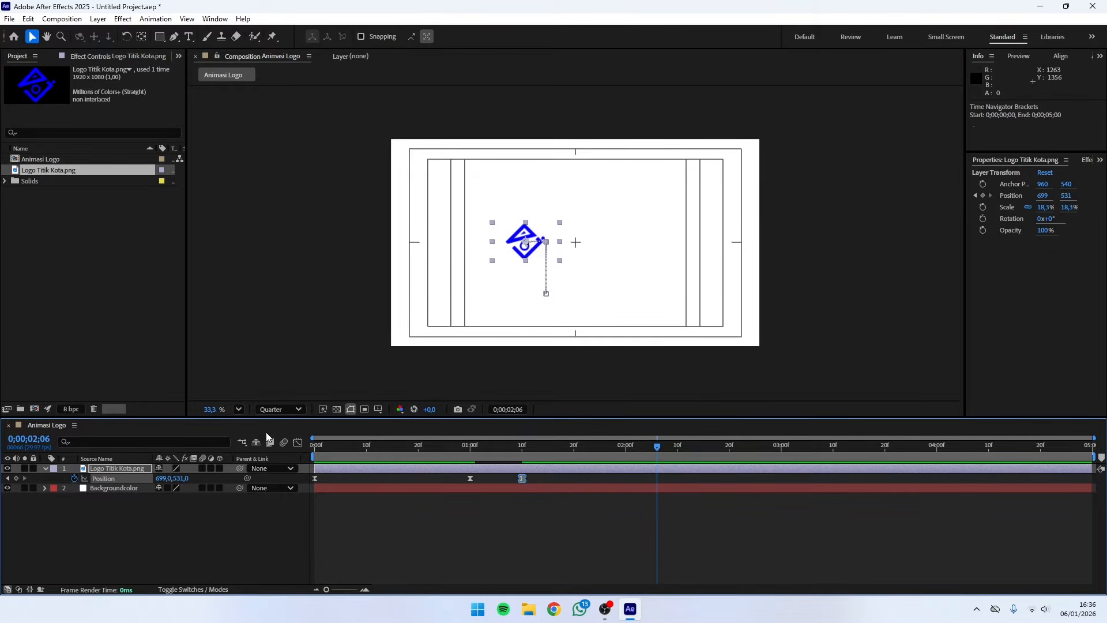
{"action": "key", "text": "Home"}
{"action": "key", "text": "space"}
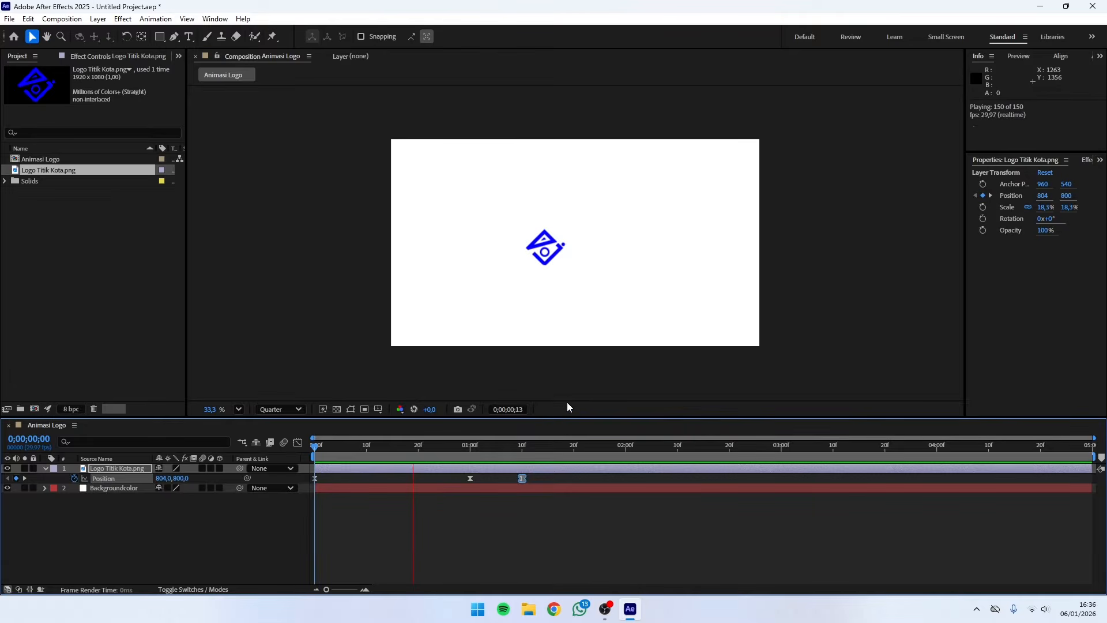
{"action": "key", "text": "space"}
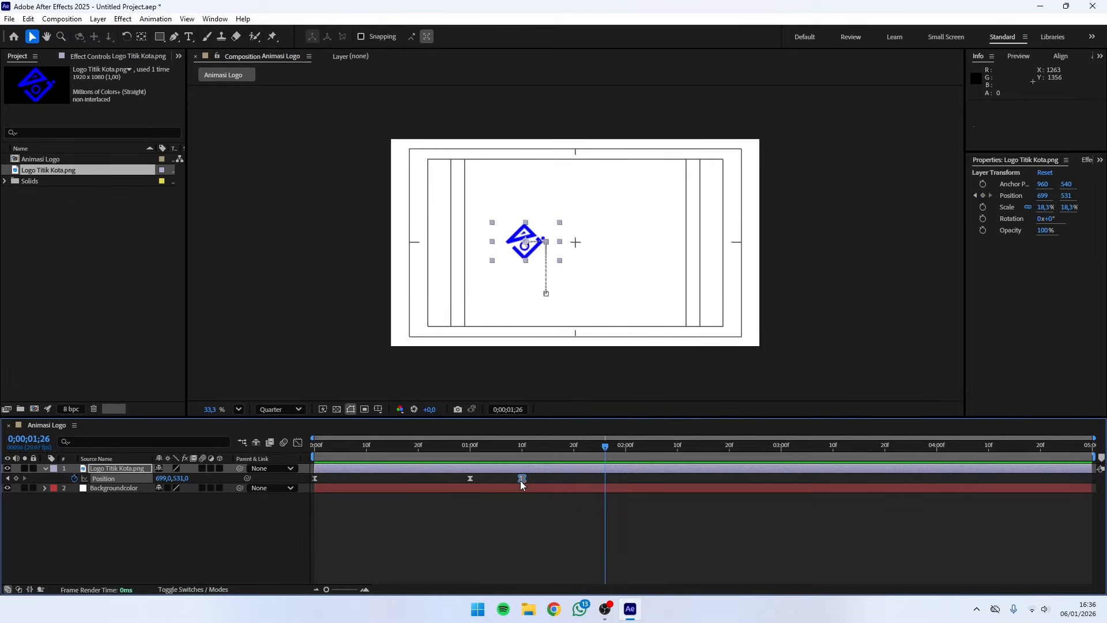
Step: Move the logo's last Position keyframe to 0;00;01;16 and preview the animation from the start
{"action": "left_click_drag", "start_coordinate": [526, 479], "coordinate": [554, 479]}
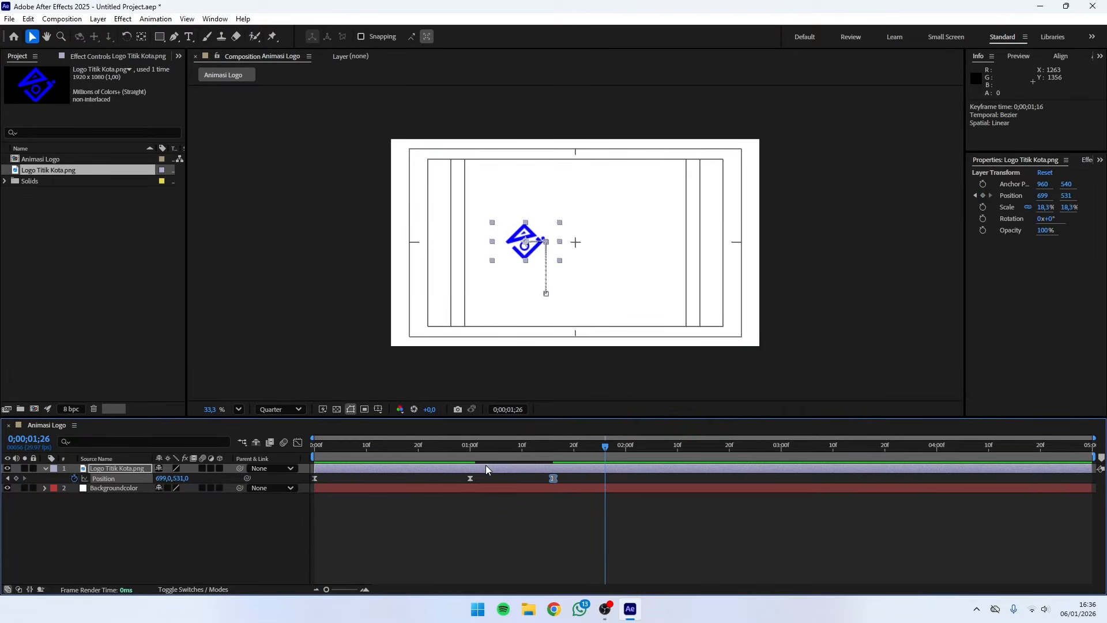
{"action": "key", "text": "Home"}
{"action": "key", "text": "space"}
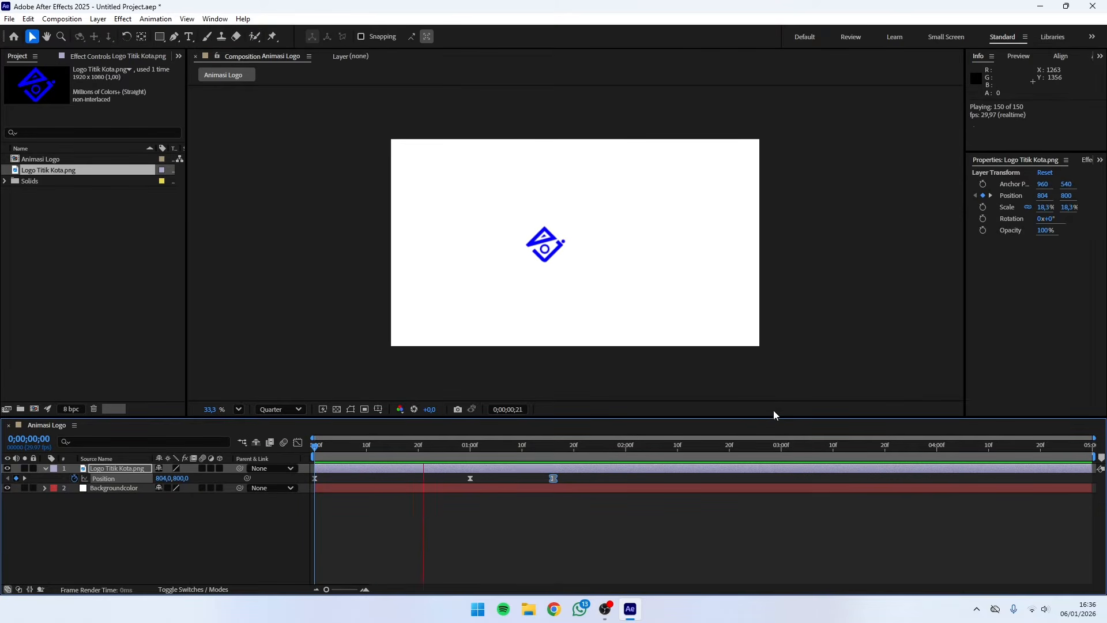
{"action": "key", "text": "space"}
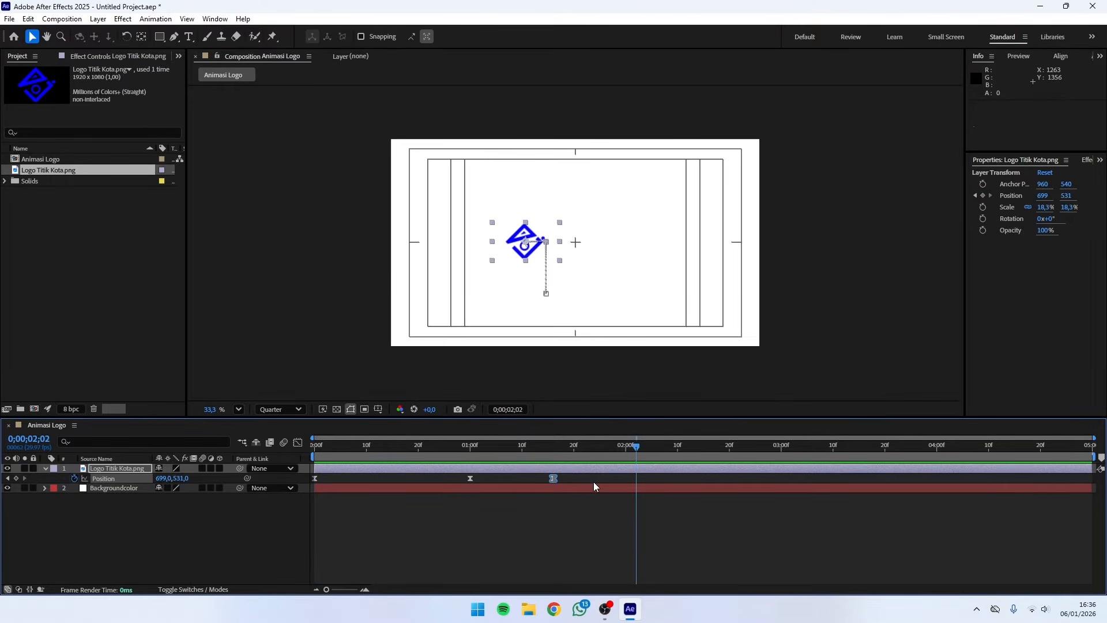
Step: Enable motion blur for the logo layer and play the animation from the start
{"action": "key", "text": "Home"}
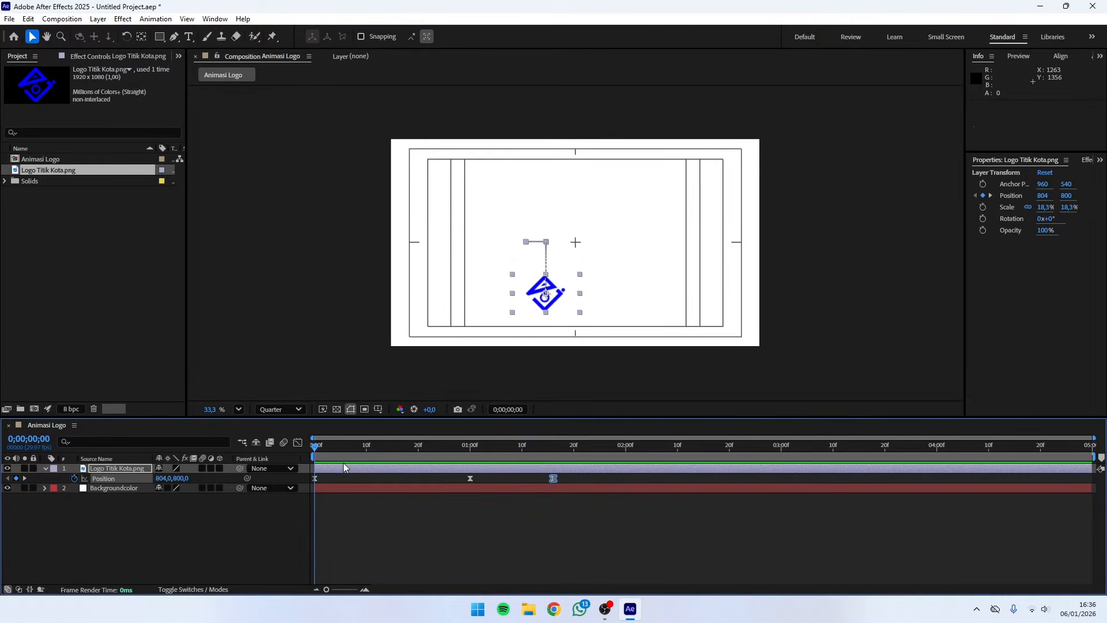
{"action": "left_click", "coordinate": [202, 469]}
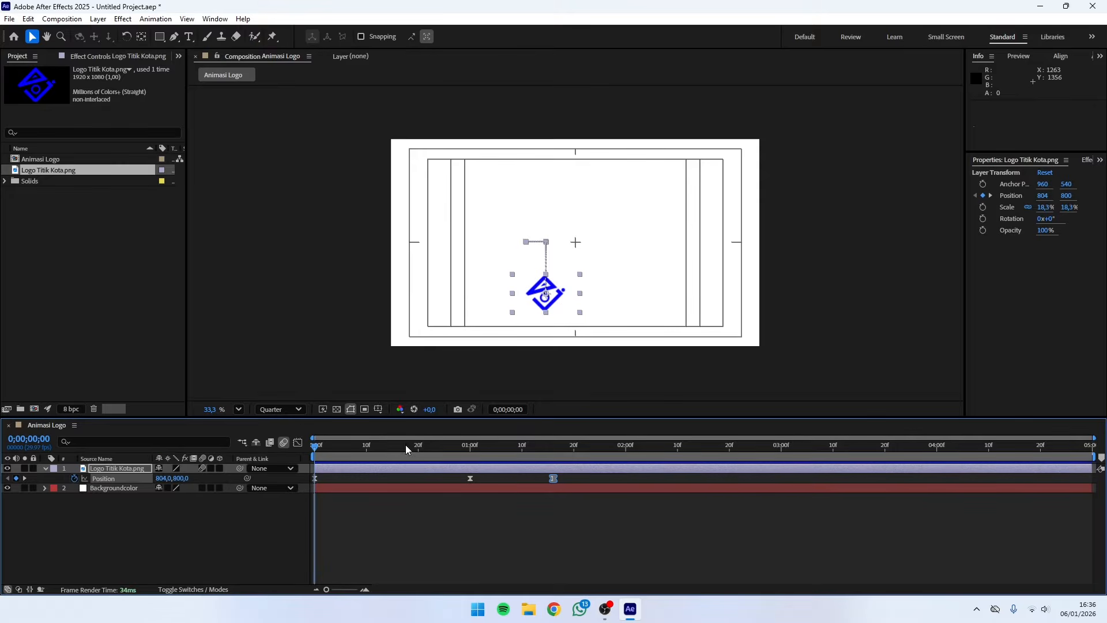
{"action": "key", "text": "space"}
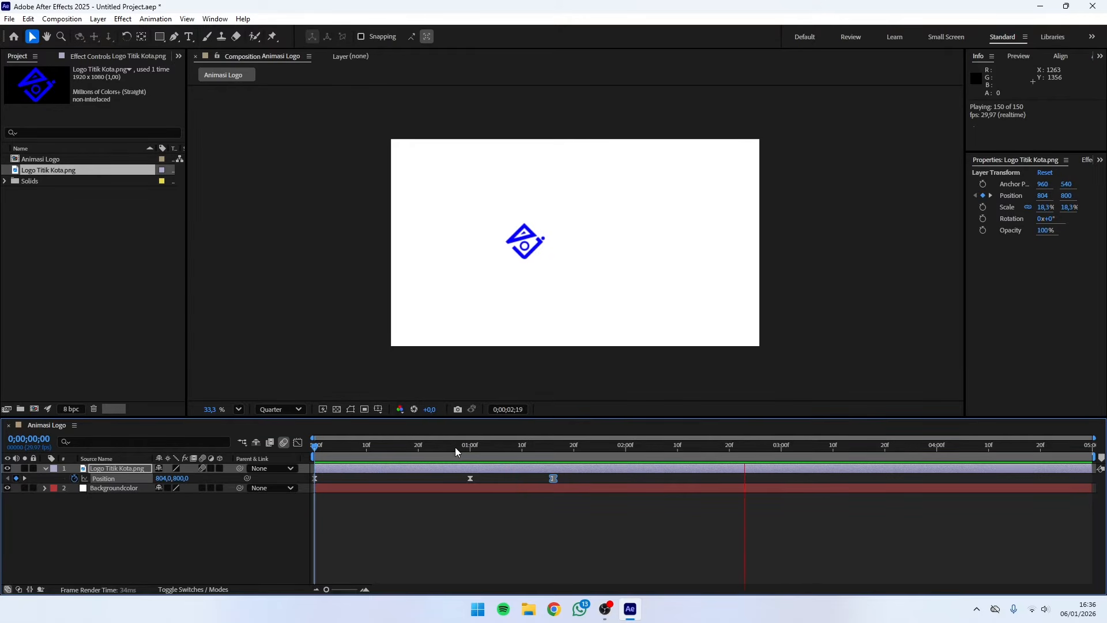
{"action": "key", "text": "space"}
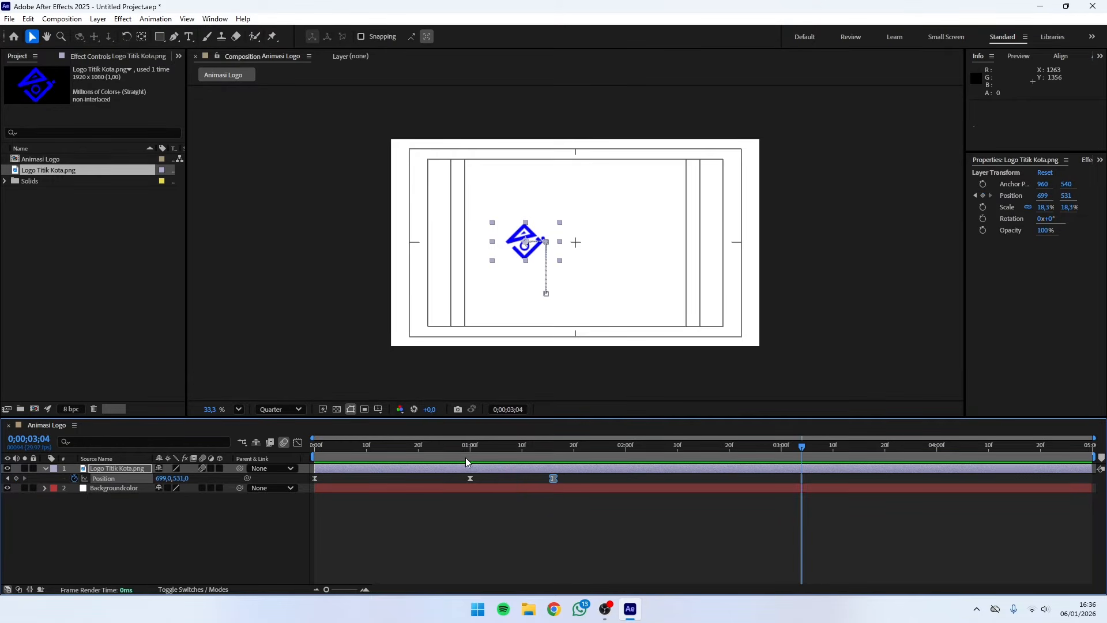
Step: Add a text layer near the composition's centre reading TITIK KOTA on the first line and PRODUCTION on the second
{"action": "key", "text": "Home"}
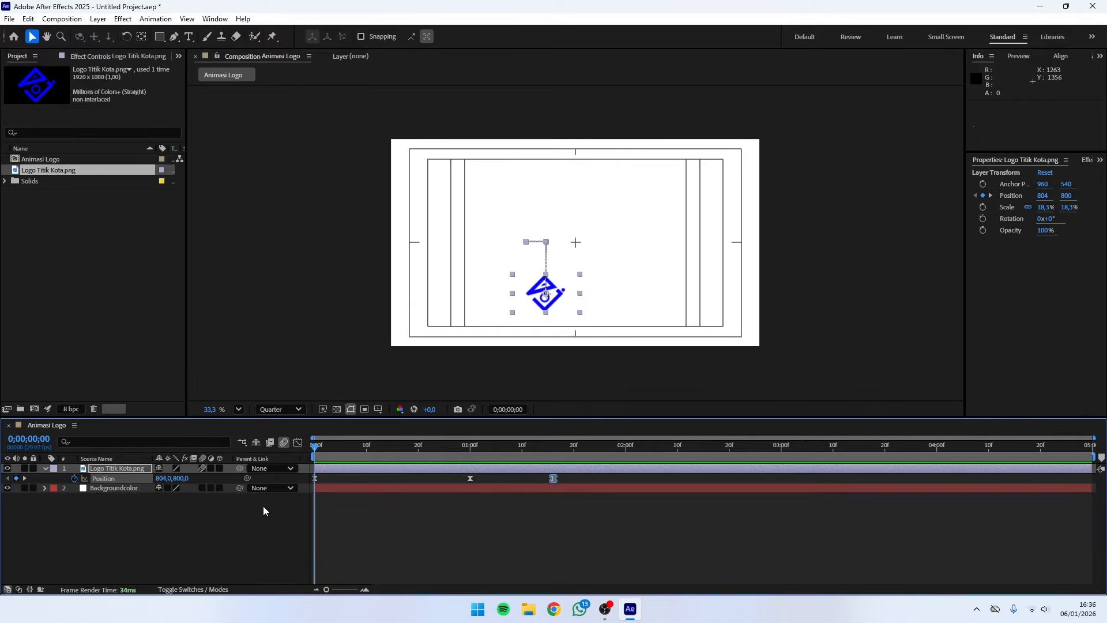
{"action": "left_click", "coordinate": [189, 37]}
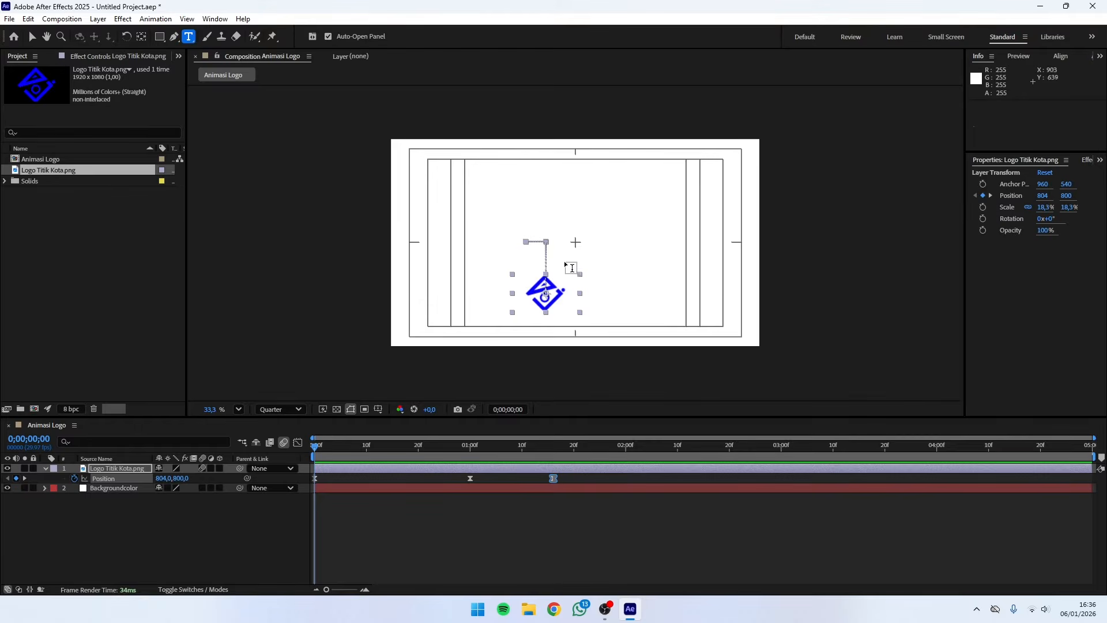
{"action": "left_click", "coordinate": [594, 246]}
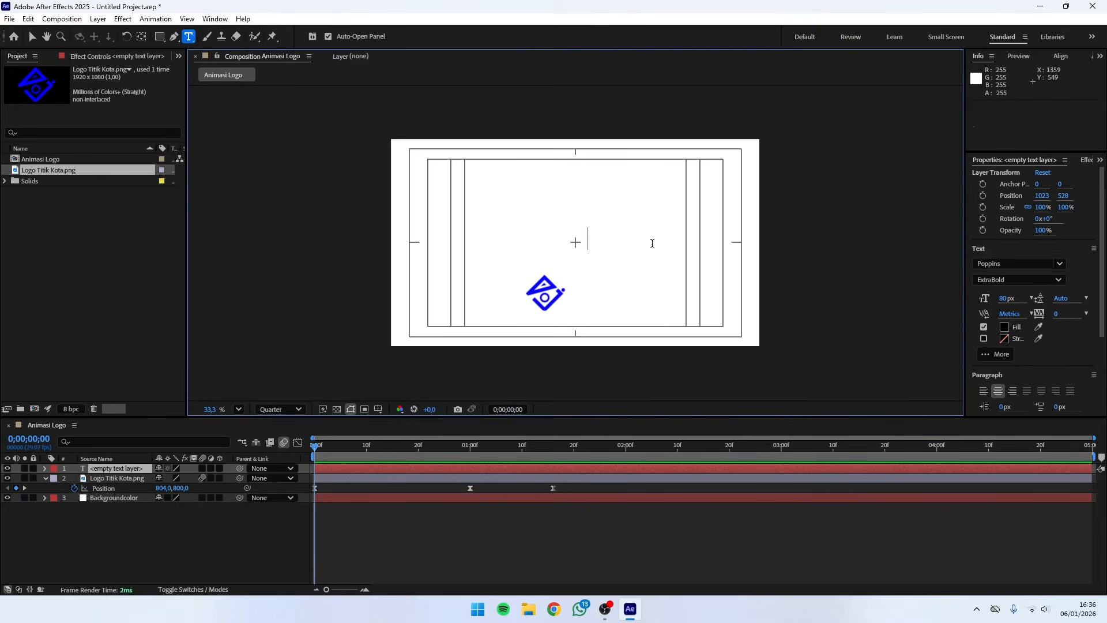
{"action": "type", "text": "TITIK KOTA"}
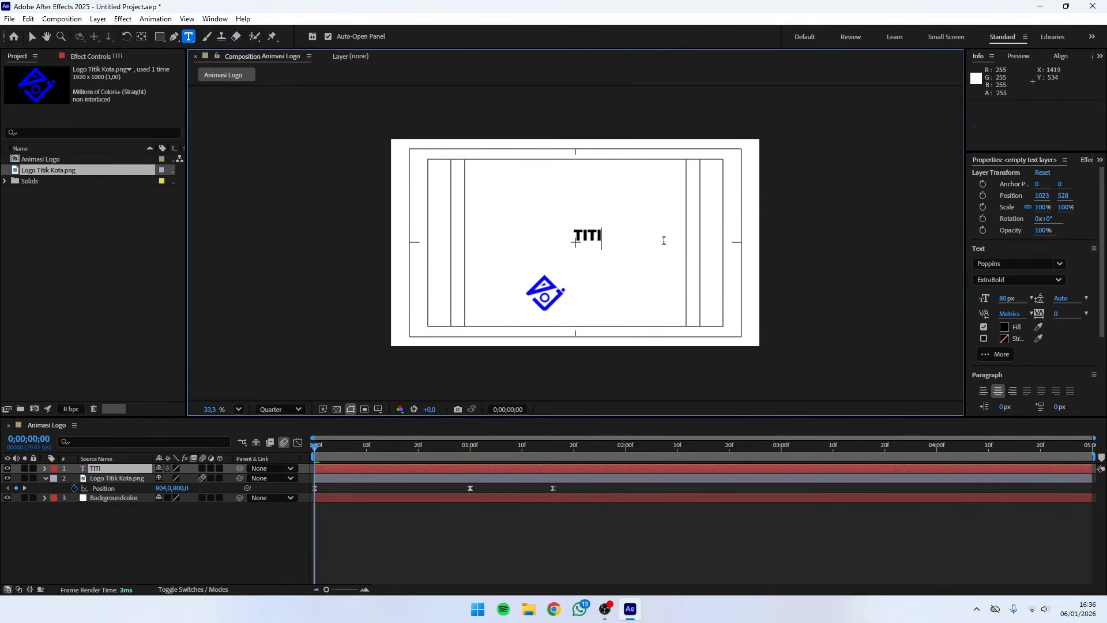
{"action": "key", "text": "Return"}
{"action": "type", "text": "PRODUCTION"}
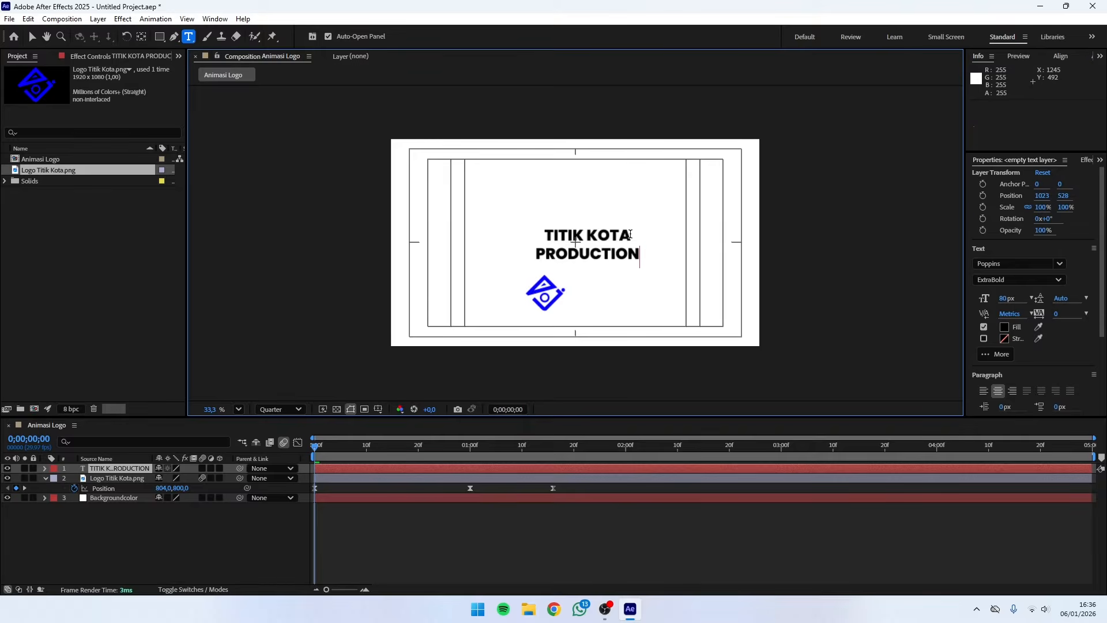
Step: Set the fill colour of the TITIK KOTA line to blue 0006FF
{"action": "left_click_drag", "start_coordinate": [630, 234], "coordinate": [524, 223]}
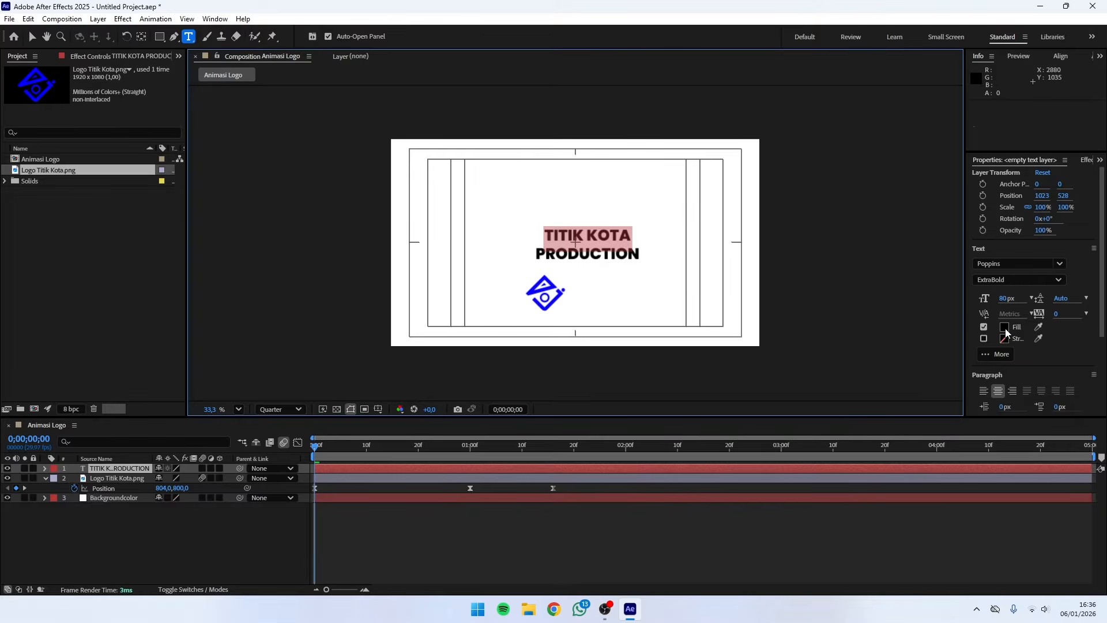
{"action": "left_click", "coordinate": [1004, 326]}
{"action": "left_click", "coordinate": [586, 278]}
{"action": "left_click", "coordinate": [587, 279]}
{"action": "left_click_drag", "start_coordinate": [549, 262], "coordinate": [567, 233]}
{"action": "left_click", "coordinate": [668, 234]}
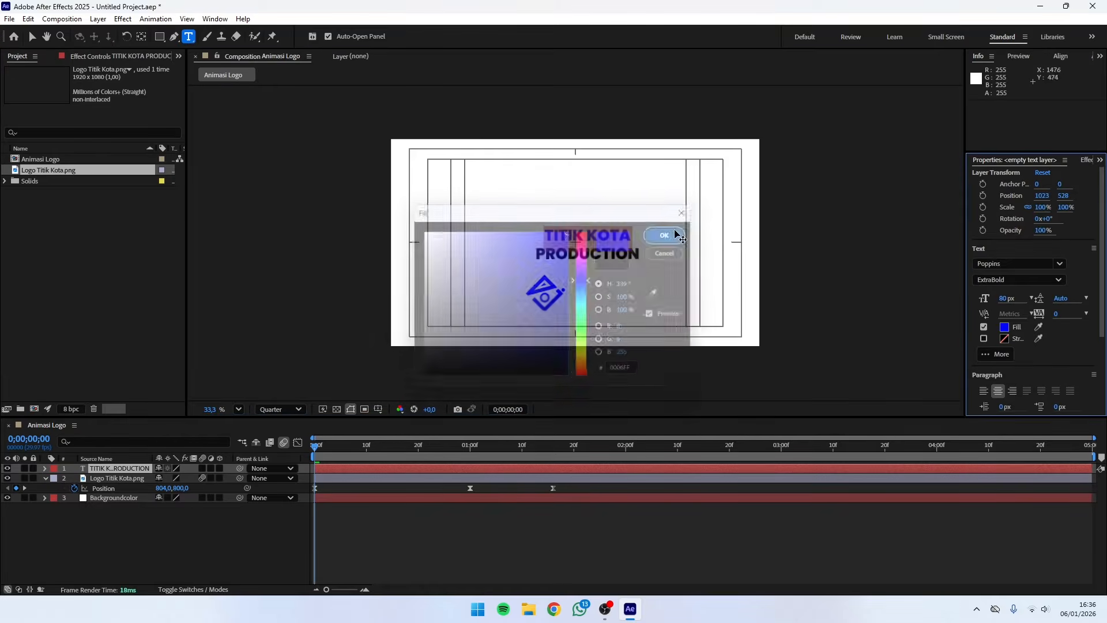
Step: Set the fill colour of the PRODUCTION line to dark grey 212121
{"action": "left_click", "coordinate": [637, 252]}
{"action": "left_click_drag", "start_coordinate": [643, 253], "coordinate": [503, 252]}
{"action": "left_click", "coordinate": [1004, 327]}
{"action": "mouse_move", "coordinate": [452, 366]}
{"action": "left_mouse_down"}
{"action": "mouse_move", "coordinate": [425, 369]}
{"action": "mouse_move", "coordinate": [422, 358]}
{"action": "left_mouse_up"}
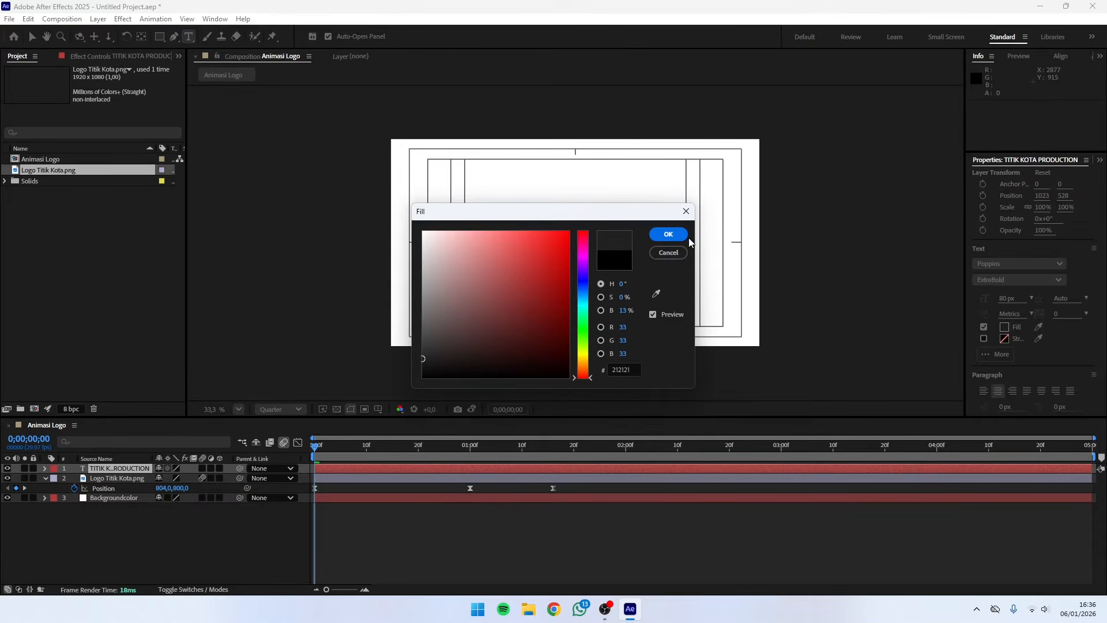
{"action": "left_click", "coordinate": [669, 234]}
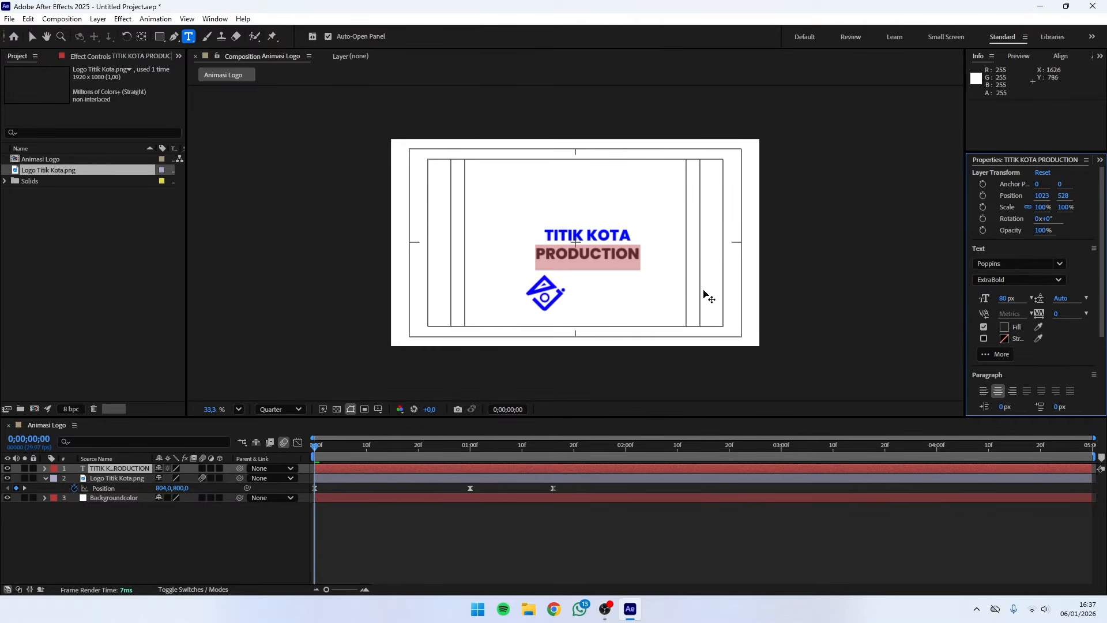
Step: Change the PRODUCTION line's font style to ExtraLight and its size to 72 px
{"action": "left_click", "coordinate": [1057, 280]}
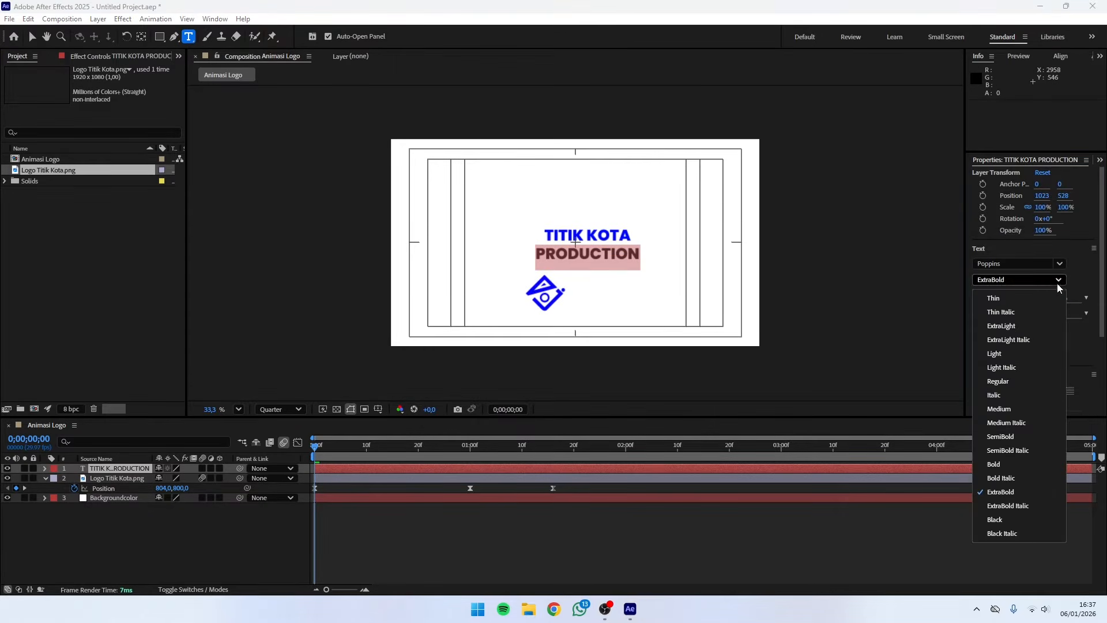
{"action": "left_click", "coordinate": [1018, 327]}
{"action": "left_click_drag", "start_coordinate": [1007, 304], "coordinate": [998, 299]}
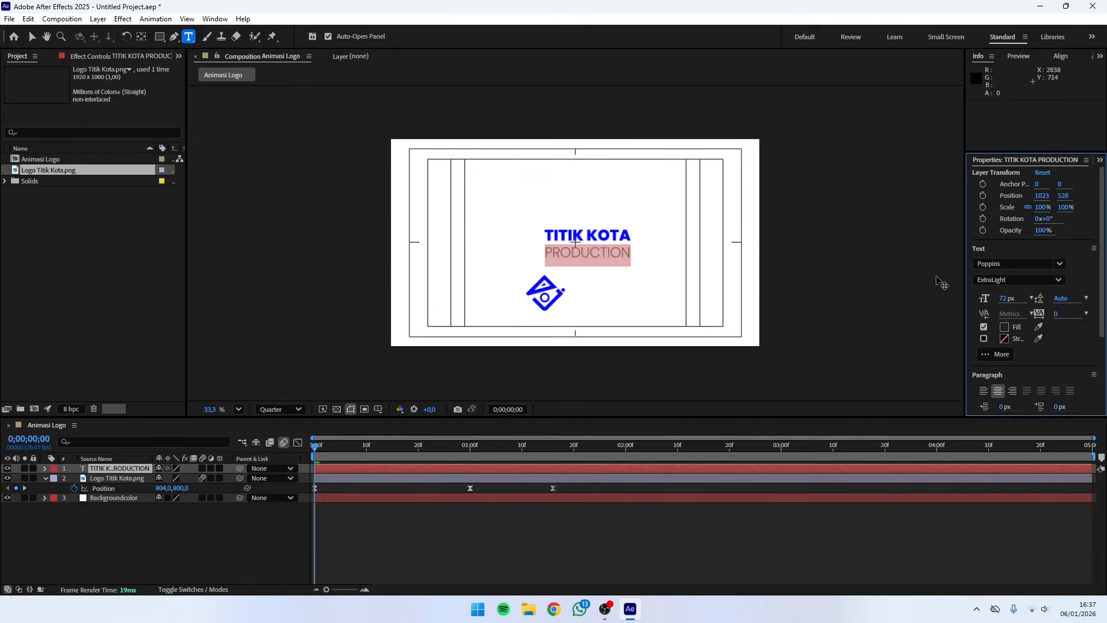
{"action": "left_click", "coordinate": [624, 238]}
{"action": "key", "text": "ctrl+a"}
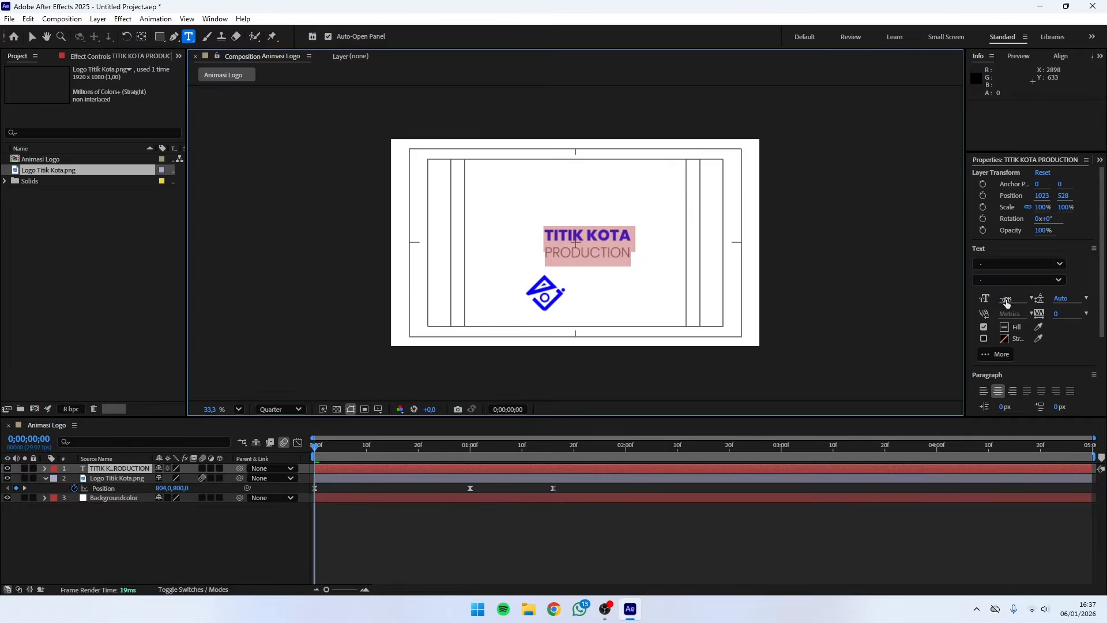
{"action": "left_click_drag", "start_coordinate": [1005, 300], "coordinate": [1007, 299]}
{"action": "key", "text": "ctrl+z"}
Step: Move the text layer directly beside the logo's final position, at about 1065, 516, checking the alignment at 0;00;01;27
{"action": "left_click", "coordinate": [601, 248]}
{"action": "left_click", "coordinate": [32, 36]}
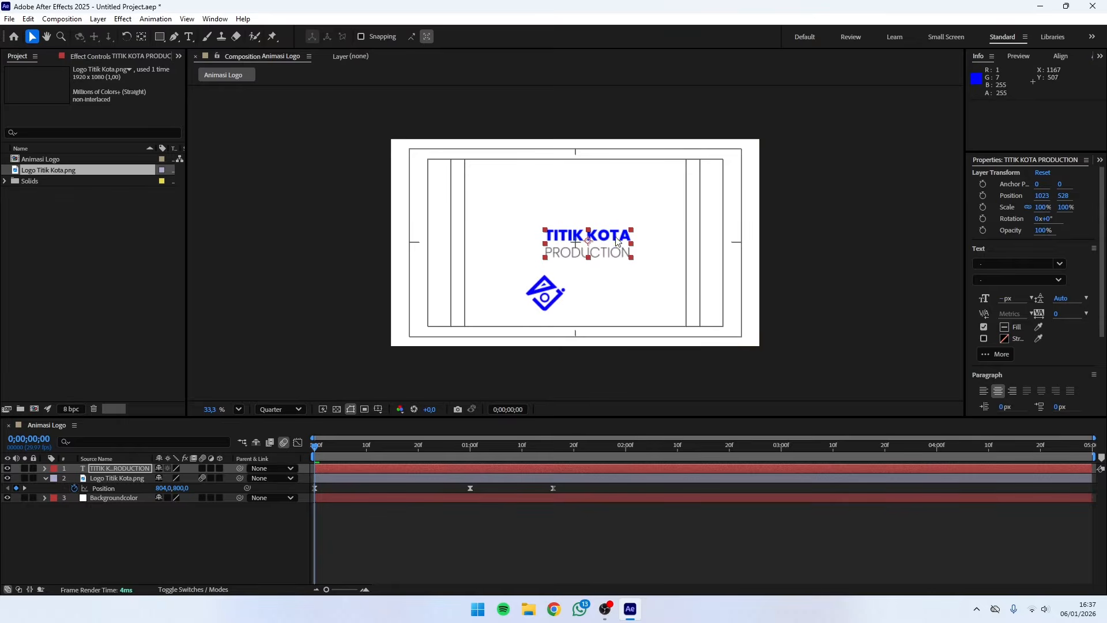
{"action": "left_click_drag", "start_coordinate": [610, 236], "coordinate": [645, 240]}
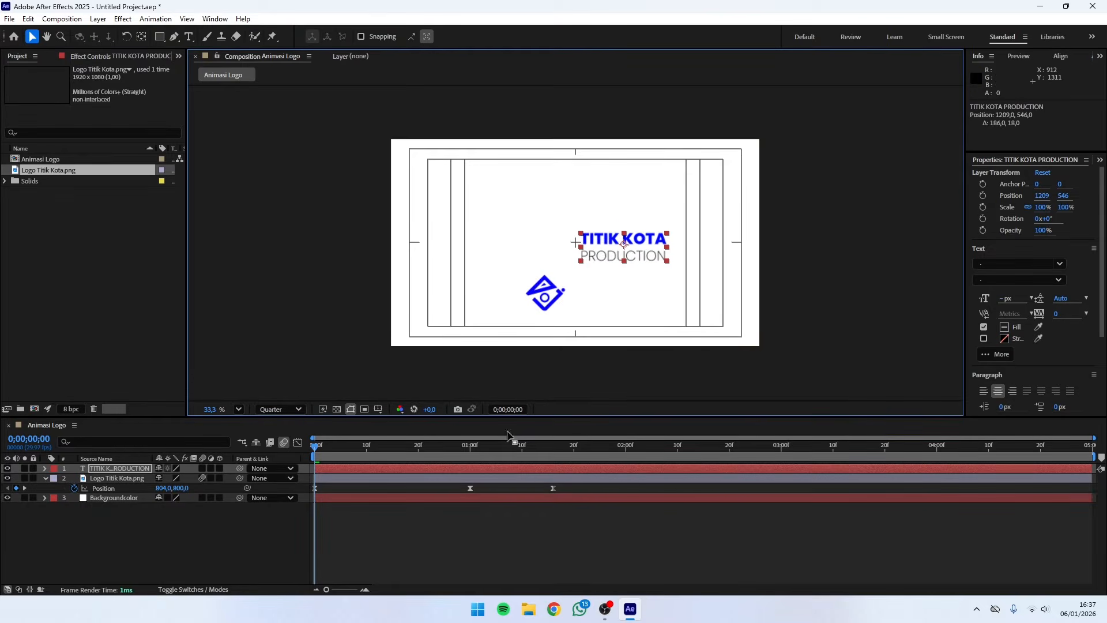
{"action": "left_click_drag", "start_coordinate": [316, 449], "coordinate": [610, 443]}
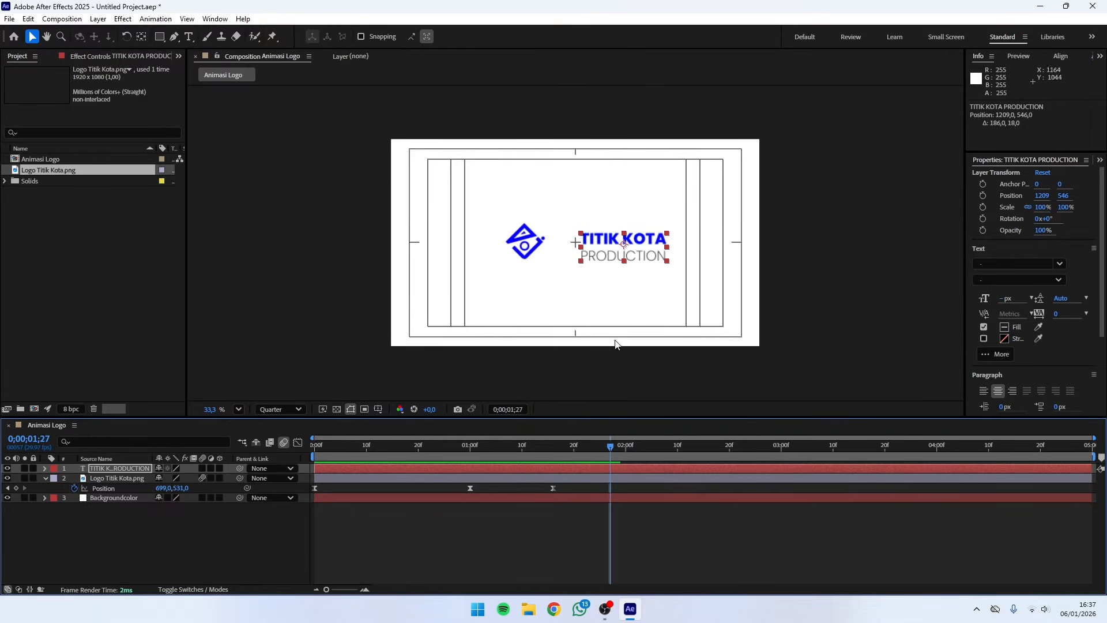
{"action": "left_click_drag", "start_coordinate": [640, 243], "coordinate": [612, 239]}
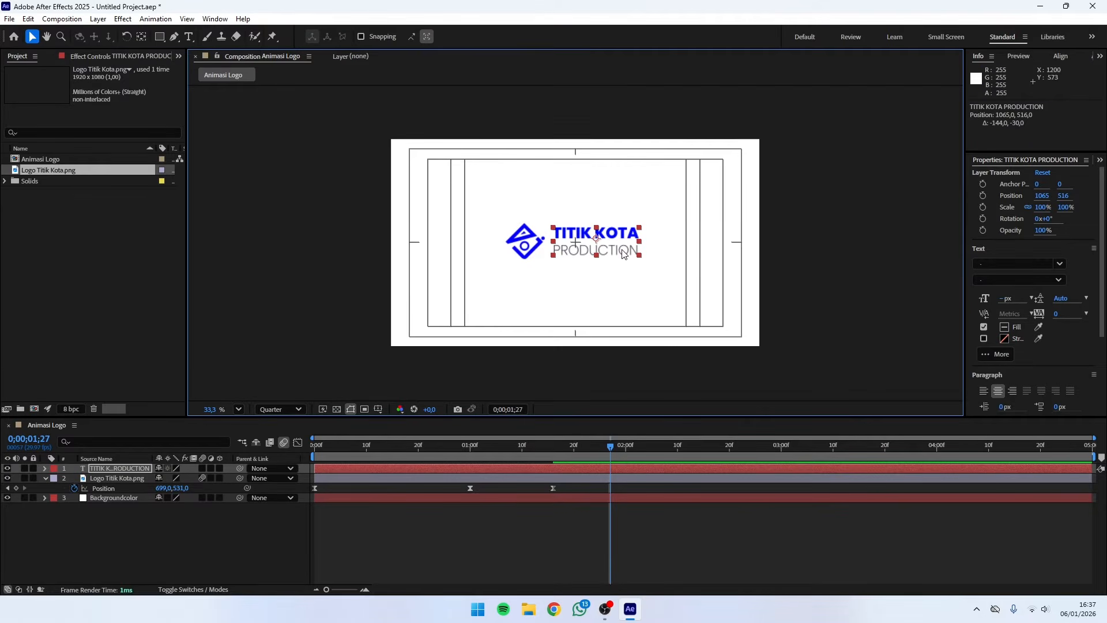
Step: Add a Position keyframe to the TITIK KOTA PRODUCTION text layer at 0;00;02;00, keeping its place beside the logo
{"action": "mouse_move", "coordinate": [583, 448]}
{"action": "left_mouse_down"}
{"action": "mouse_move", "coordinate": [562, 452]}
{"action": "mouse_move", "coordinate": [604, 452]}
{"action": "left_mouse_up"}
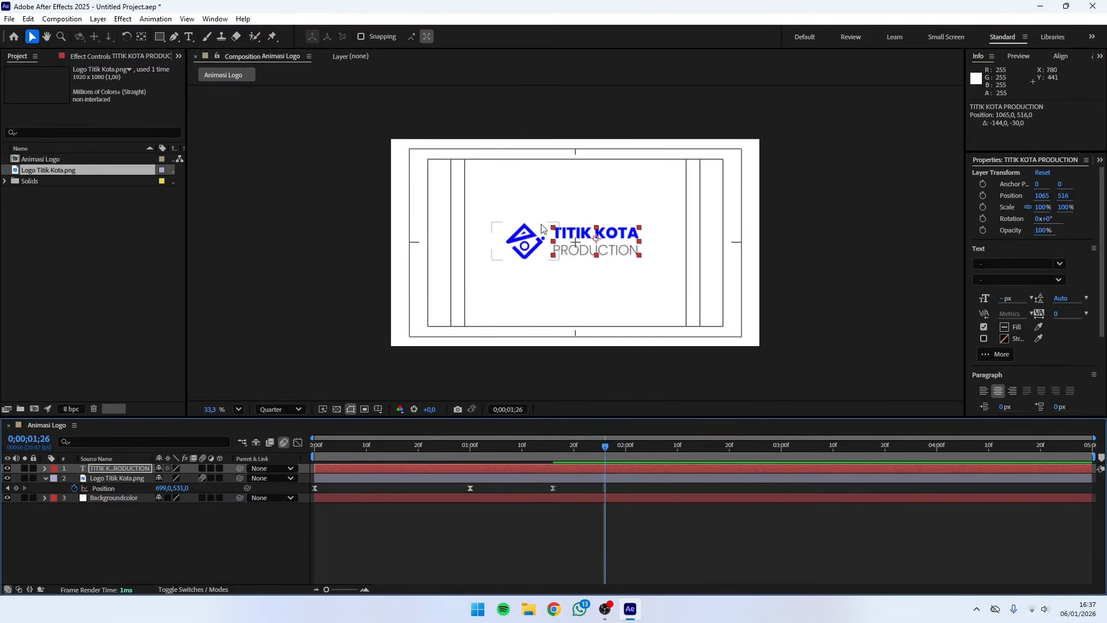
{"action": "left_click", "coordinate": [131, 466]}
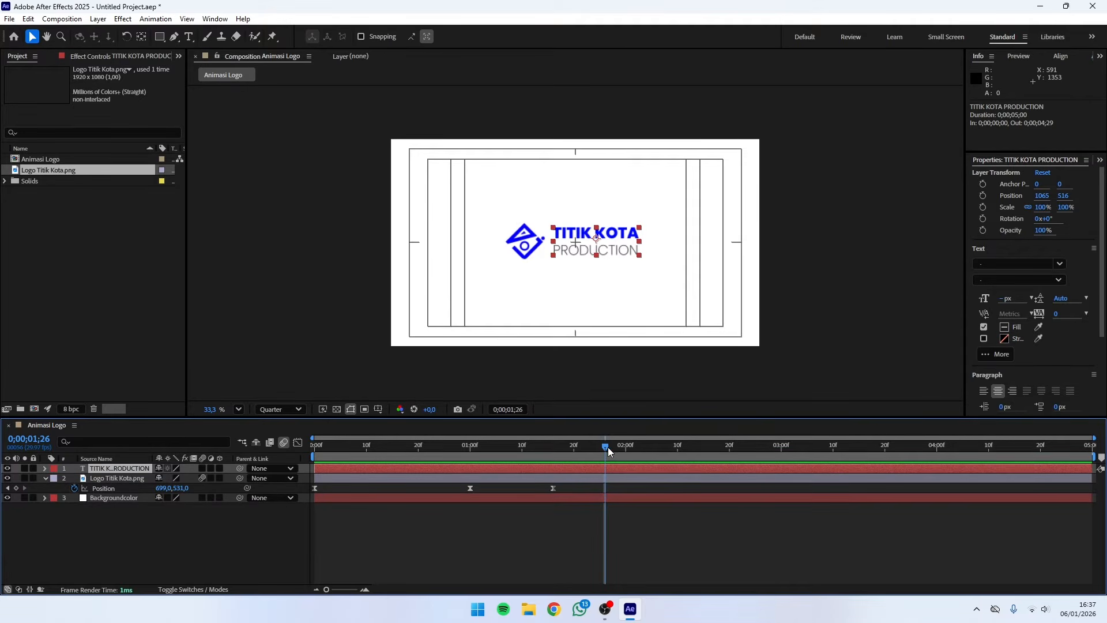
{"action": "left_click_drag", "start_coordinate": [608, 448], "coordinate": [627, 450]}
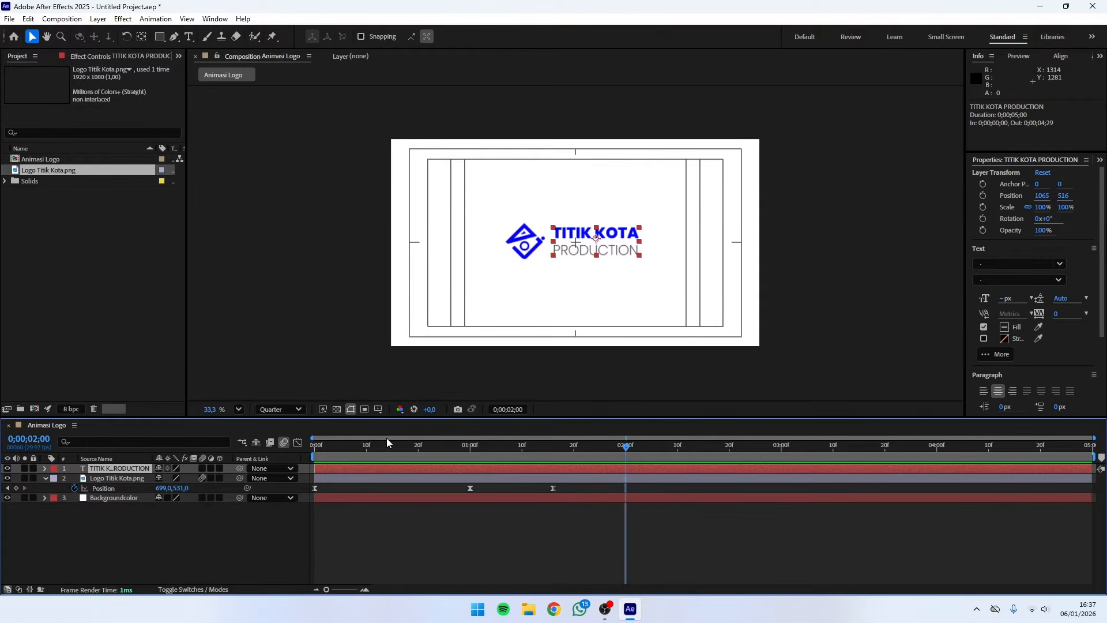
{"action": "key", "text": "p"}
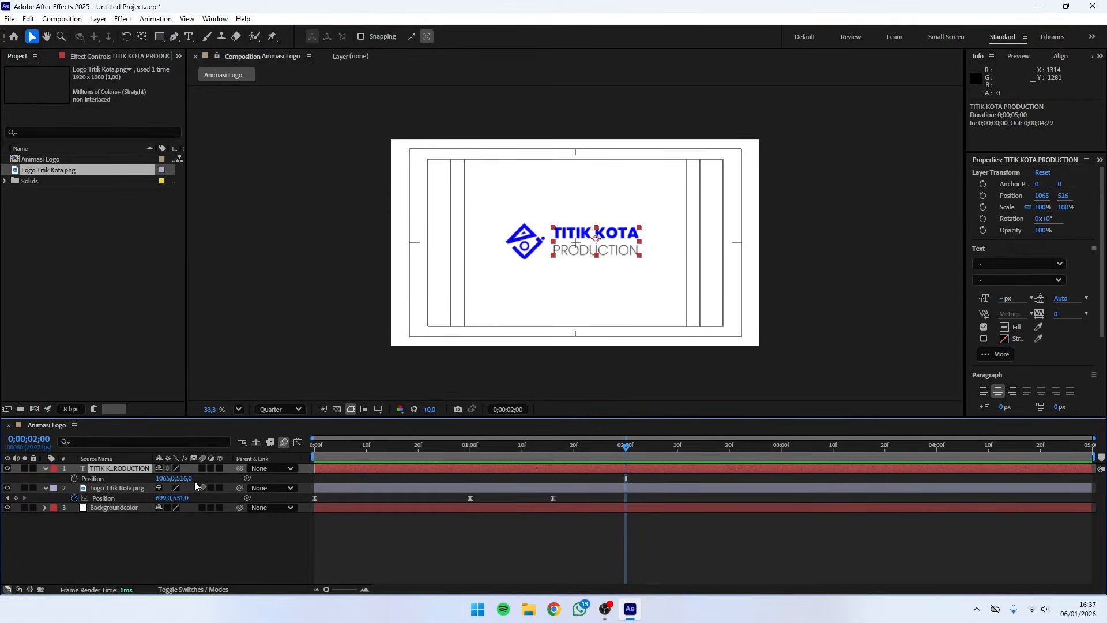
{"action": "left_click", "coordinate": [74, 479]}
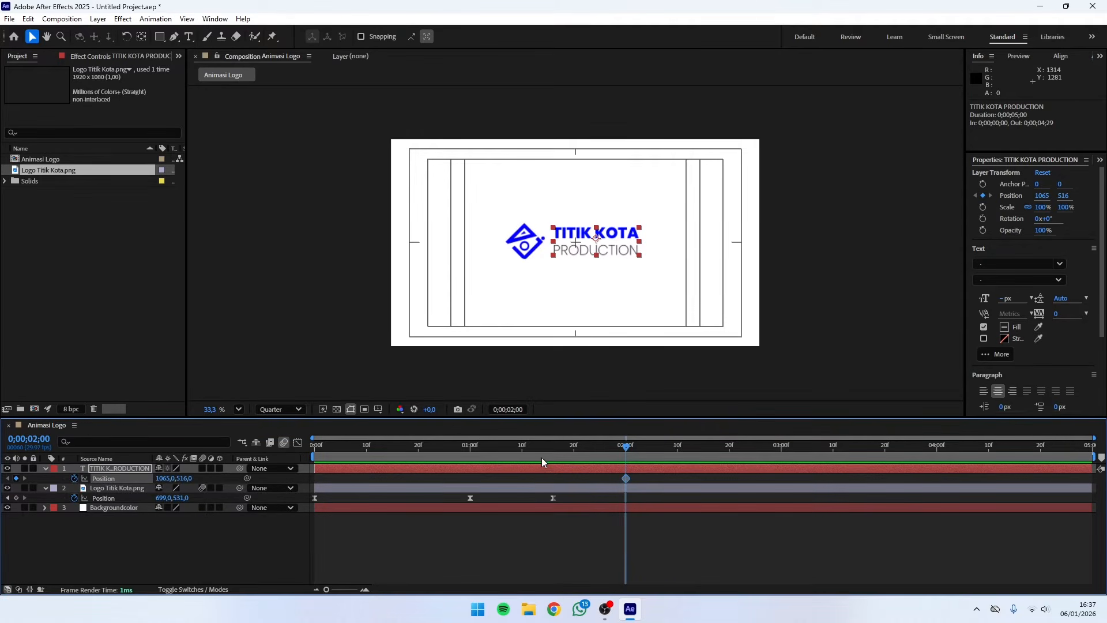
Step: Set the text layer's Position to 555, 516 at 0;00;01;16 and preview its slide out from behind the logo
{"action": "left_click_drag", "start_coordinate": [627, 451], "coordinate": [553, 454]}
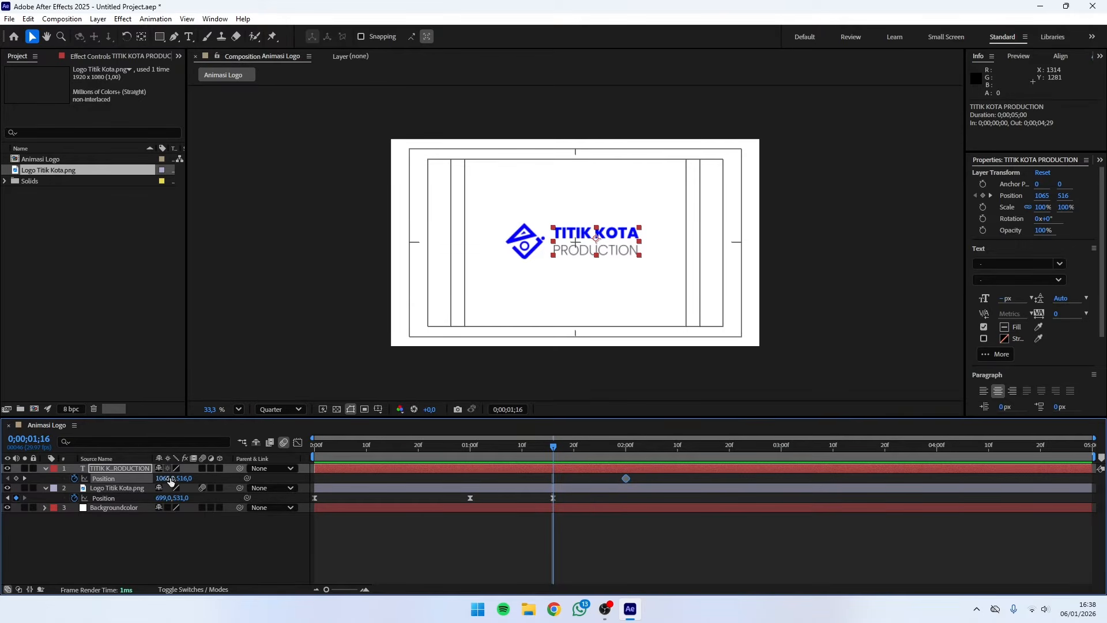
{"action": "left_click_drag", "start_coordinate": [169, 478], "coordinate": [49, 483]}
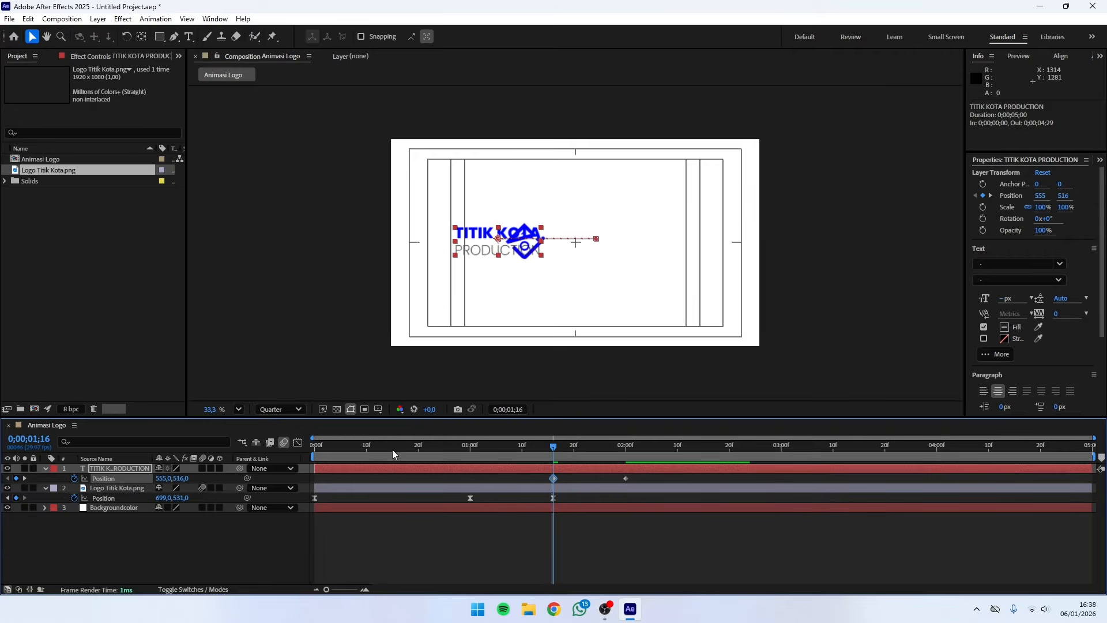
{"action": "key", "text": "space"}
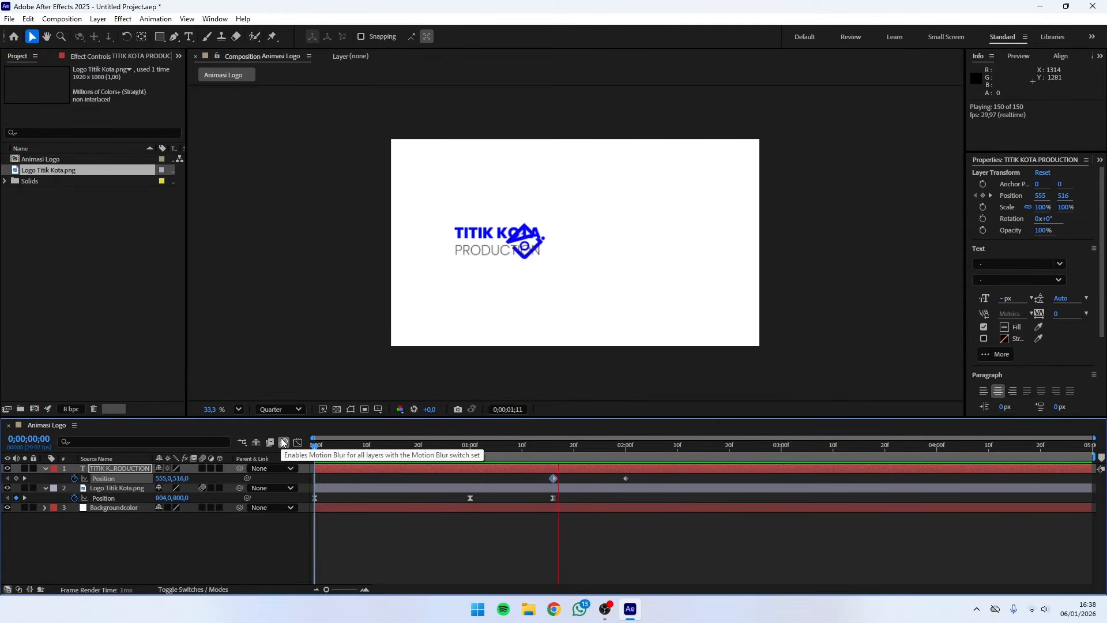
{"action": "left_click", "coordinate": [283, 442]}
Step: Retime the text's two Position keyframes to 0;00;01;00 and 0;00;01;16, matching the logo's sideways move, and preview the result
{"action": "left_click_drag", "start_coordinate": [553, 453], "coordinate": [471, 451]}
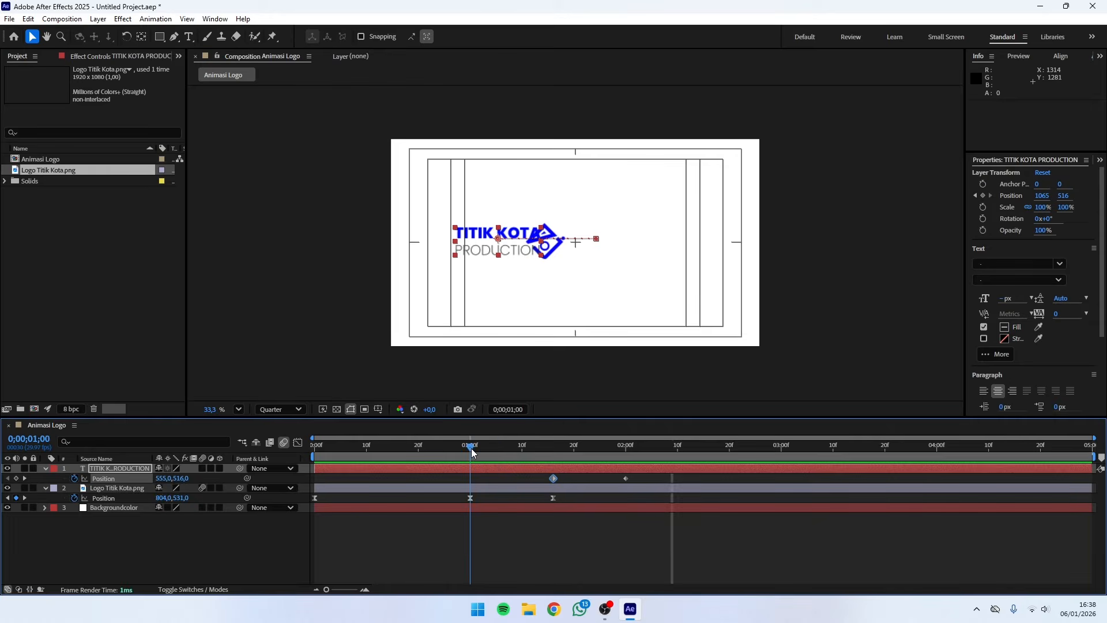
{"action": "left_click", "coordinate": [640, 477]}
{"action": "left_click_drag", "start_coordinate": [656, 479], "coordinate": [472, 478]}
{"action": "left_click", "coordinate": [575, 476]}
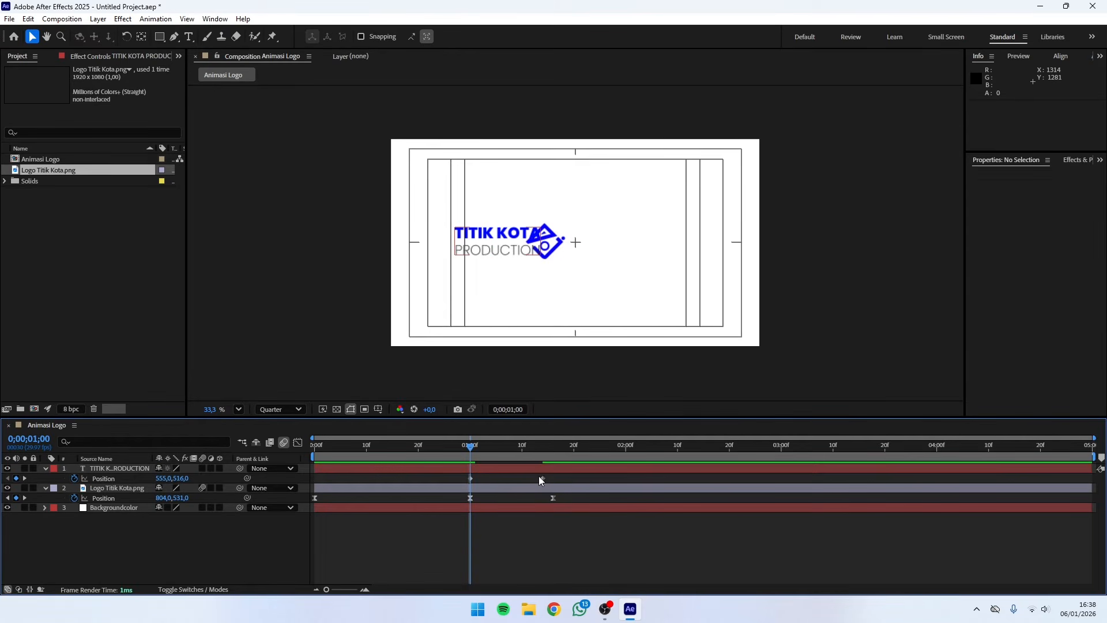
{"action": "left_click_drag", "start_coordinate": [545, 479], "coordinate": [555, 476]}
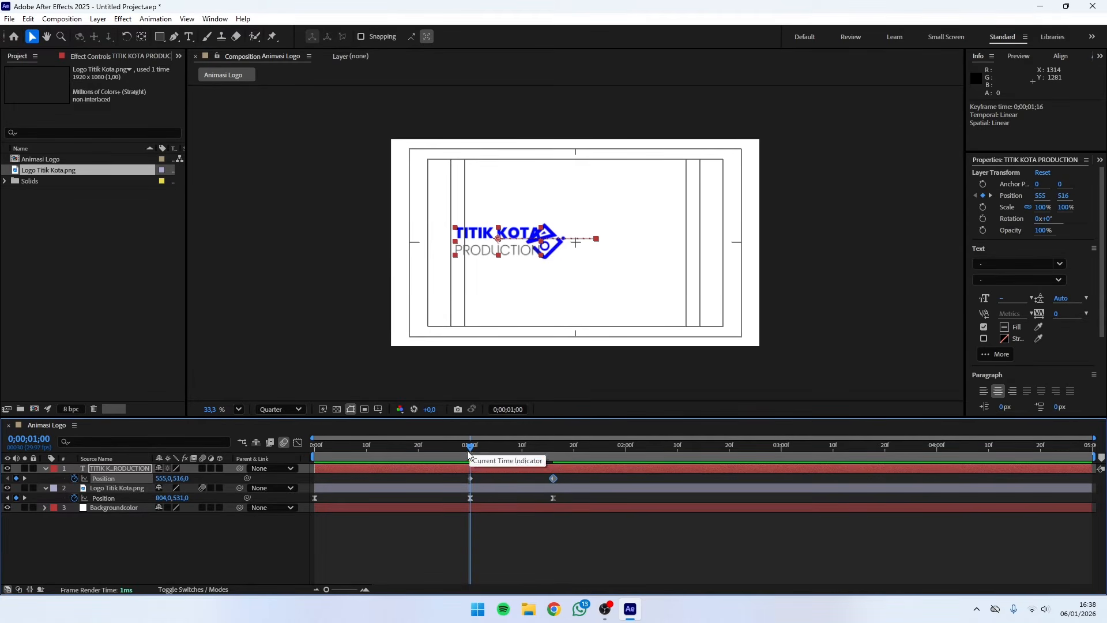
{"action": "key", "text": "space"}
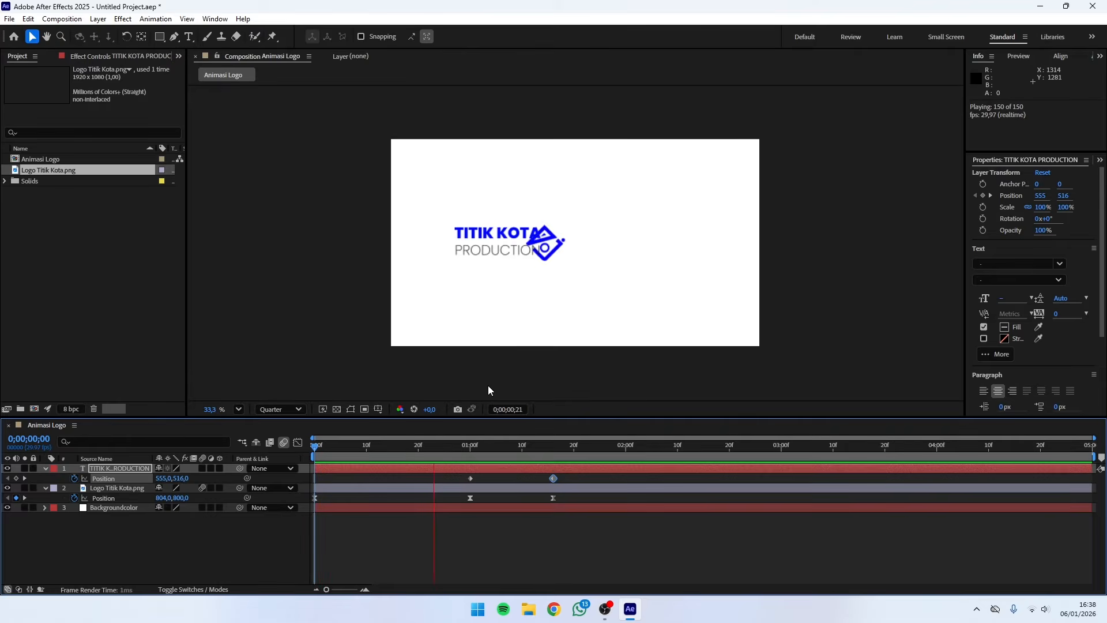
{"action": "key", "text": "space"}
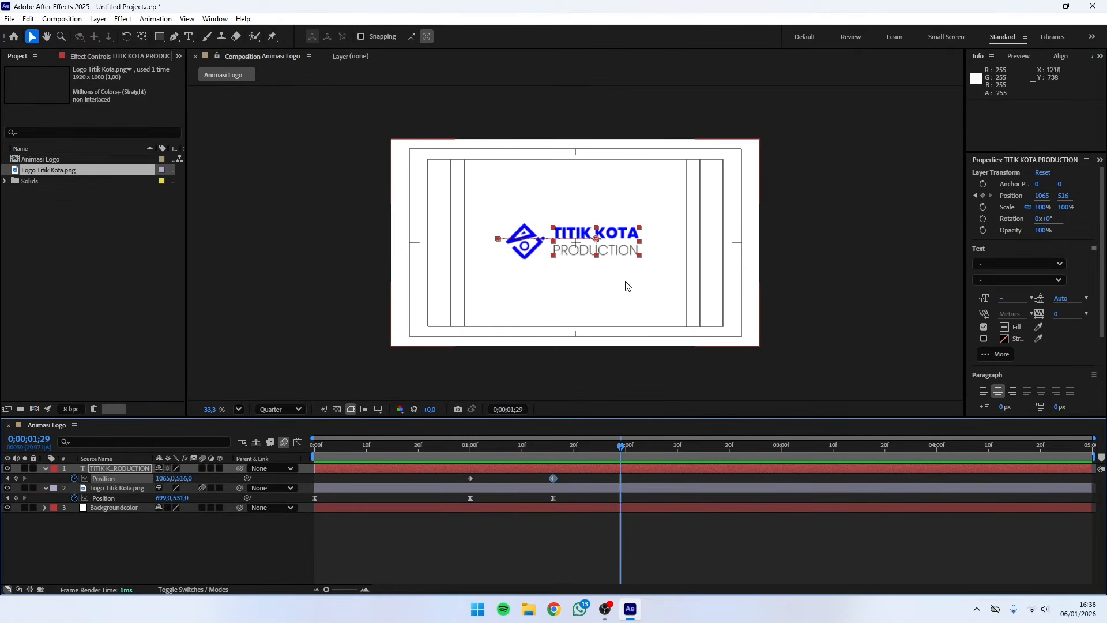
Step: Replay the text slide from about one second and apply Easy Ease to both of the text's Position keyframes
{"action": "left_click", "coordinate": [590, 477]}
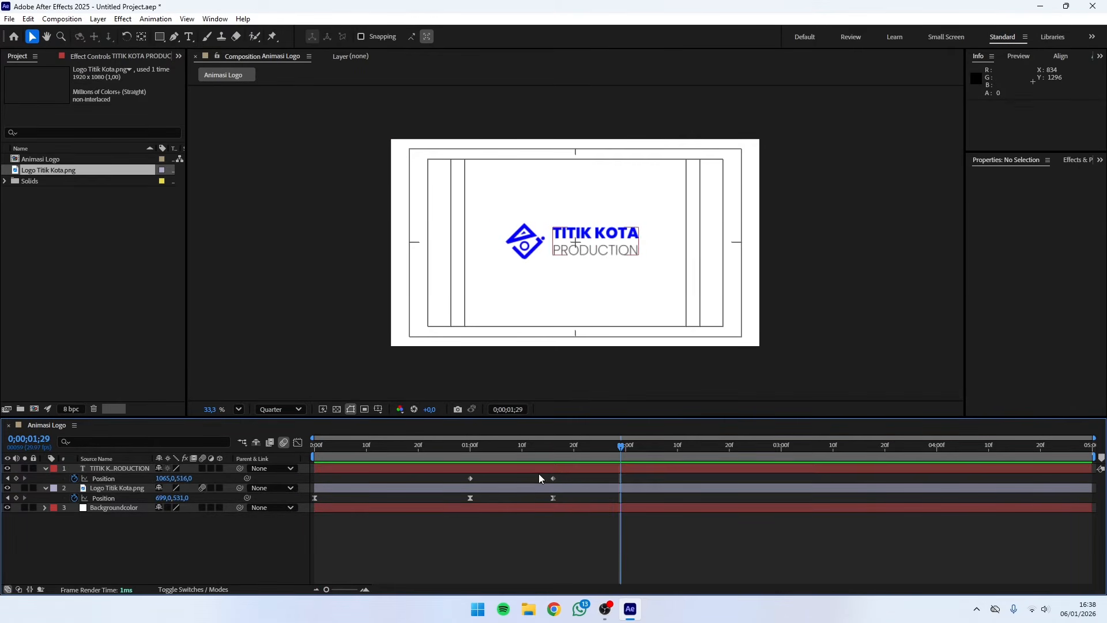
{"action": "left_click", "coordinate": [465, 445]}
{"action": "key", "text": "space"}
{"action": "key", "text": "space"}
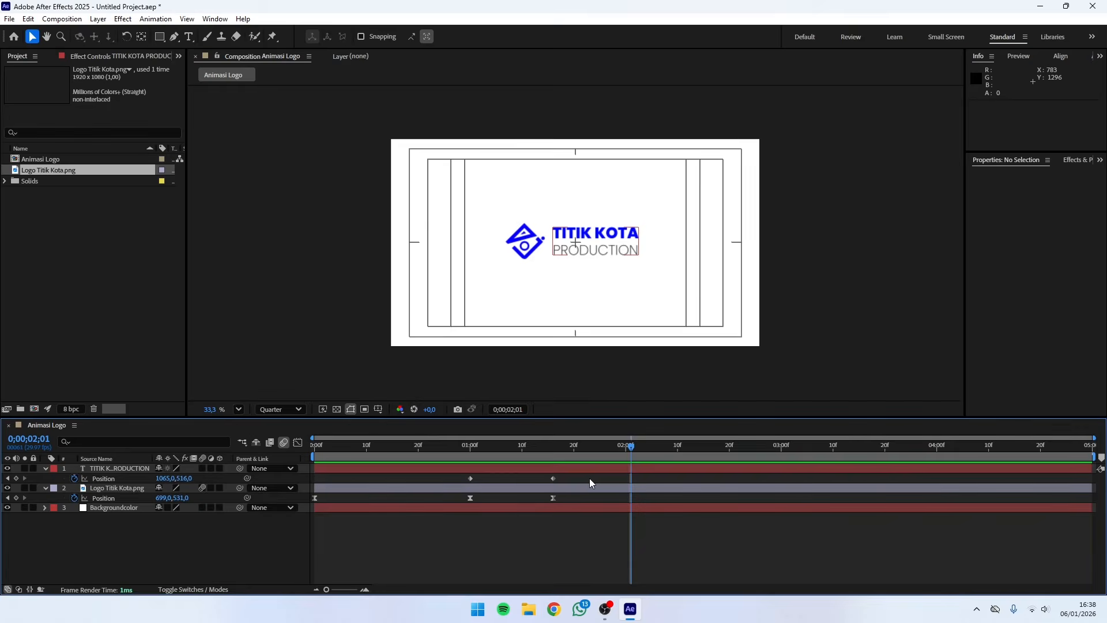
{"action": "left_click_drag", "start_coordinate": [589, 479], "coordinate": [445, 479]}
{"action": "key", "text": "F9"}
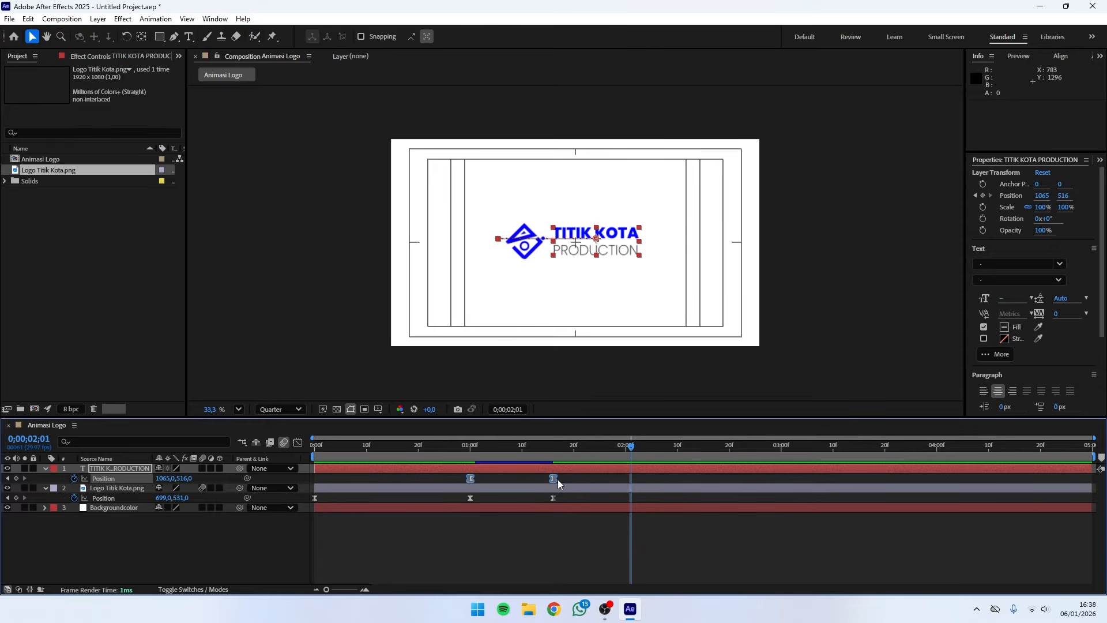
Step: Set the text's final Position keyframe to 80% incoming influence, adjust its outgoing influence, and preview the animation from the start
{"action": "left_click", "coordinate": [579, 480]}
{"action": "right_click", "coordinate": [553, 477]}
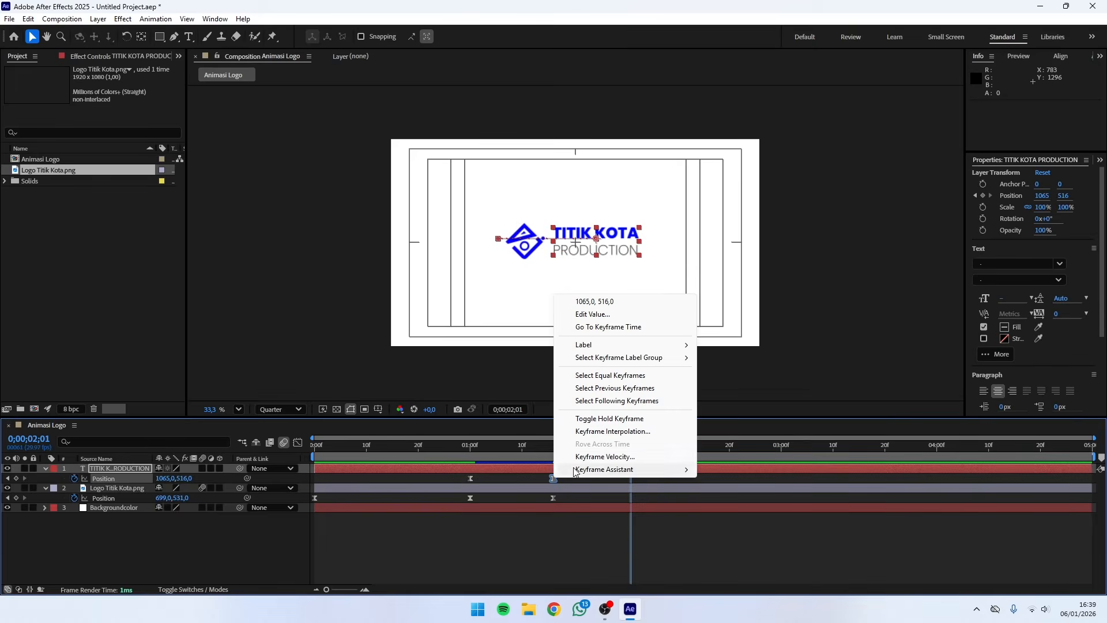
{"action": "left_click", "coordinate": [604, 456]}
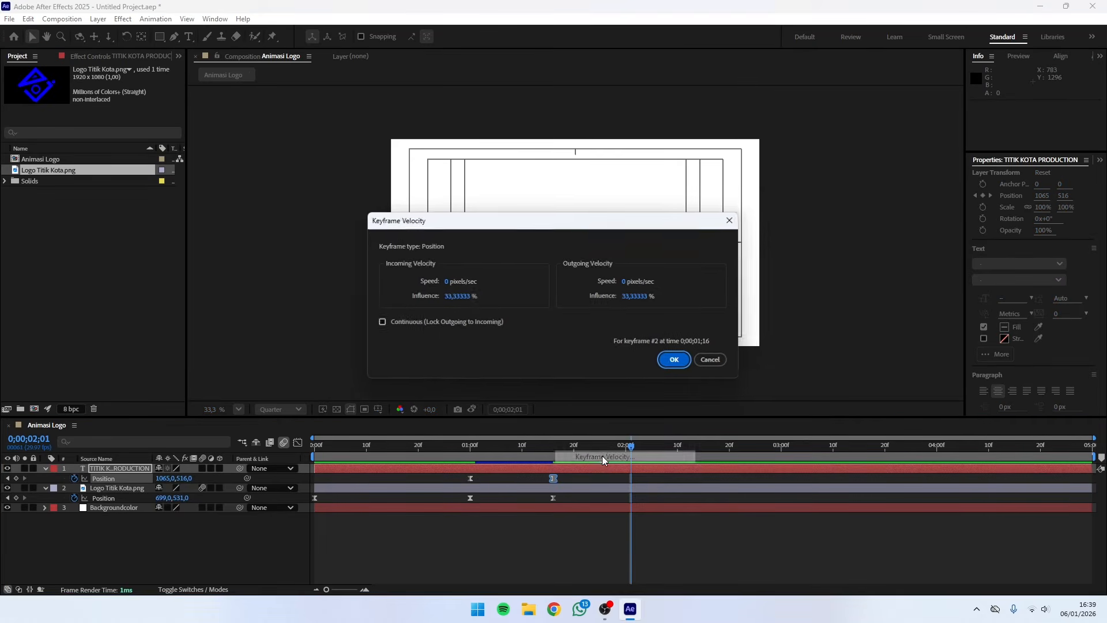
{"action": "left_click", "coordinate": [453, 298]}
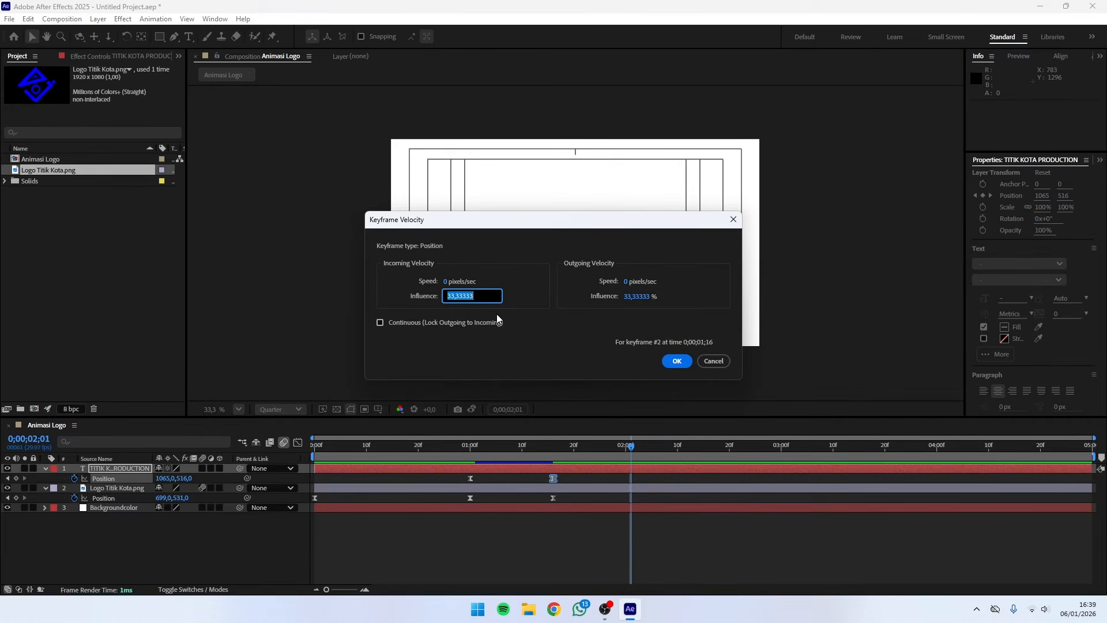
{"action": "type", "text": "80"}
{"action": "left_click", "coordinate": [643, 297]}
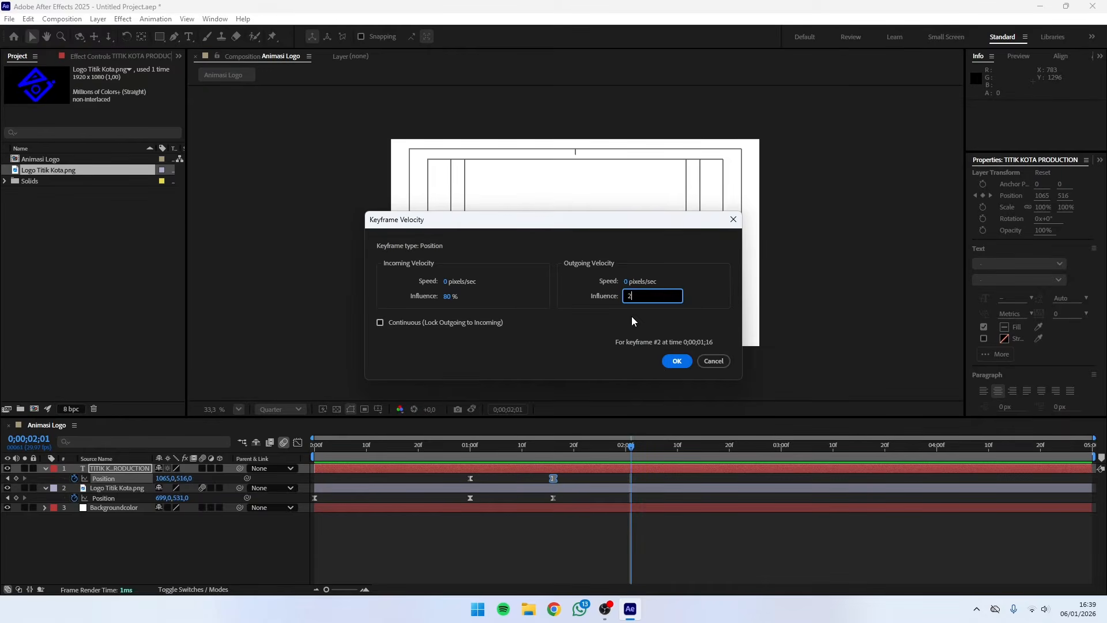
{"action": "left_click", "coordinate": [681, 363]}
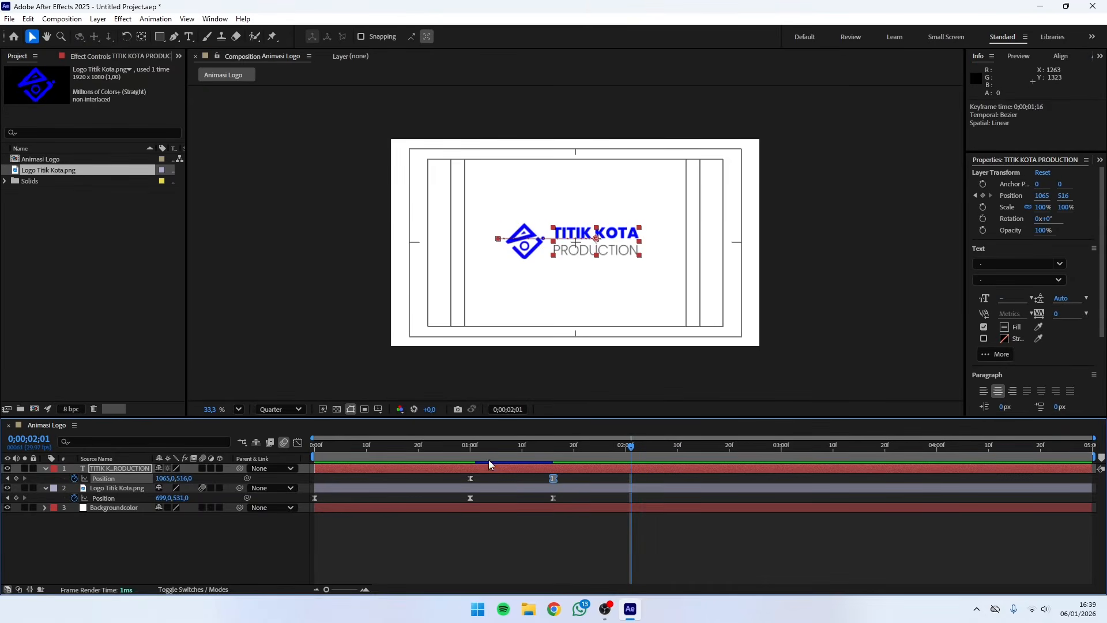
{"action": "left_click_drag", "start_coordinate": [369, 446], "coordinate": [291, 433]}
{"action": "key", "text": "space"}
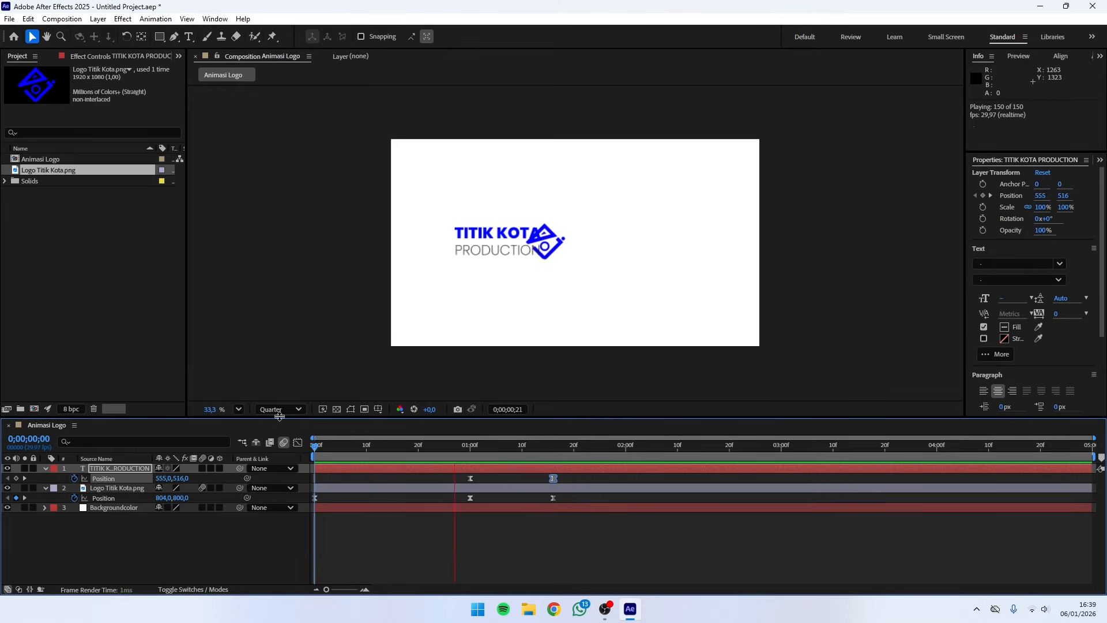
{"action": "key", "text": "space"}
Step: Delay the text's final Position keyframe to 0;00;01;28 and preview the slower slide
{"action": "left_click", "coordinate": [562, 478]}
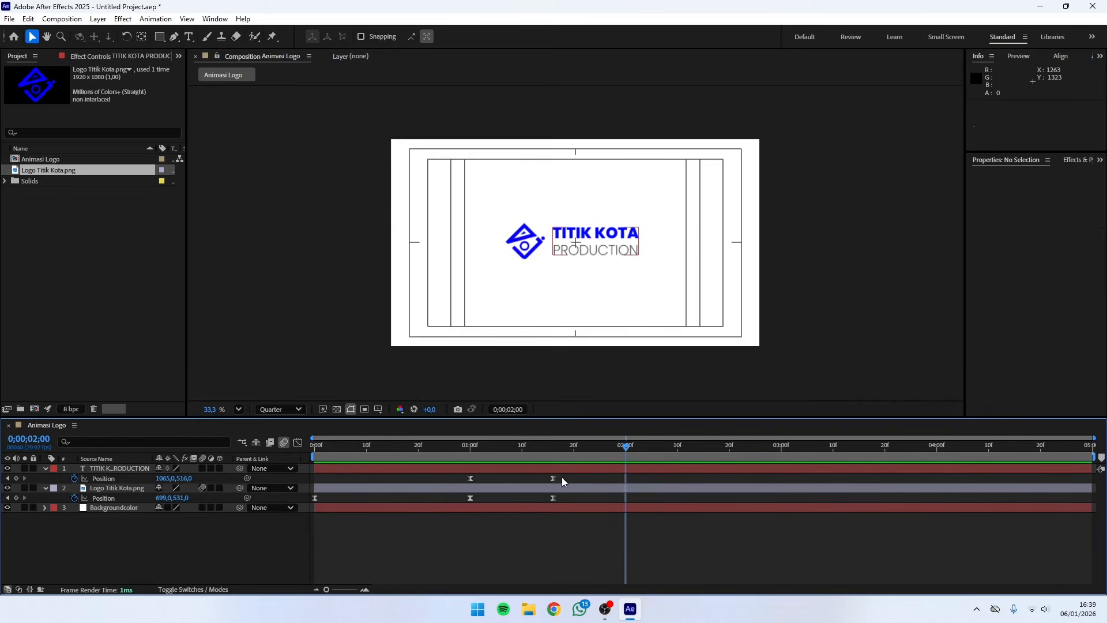
{"action": "left_click_drag", "start_coordinate": [552, 478], "coordinate": [595, 478]}
{"action": "left_click_drag", "start_coordinate": [507, 454], "coordinate": [302, 457]}
{"action": "key", "text": "space"}
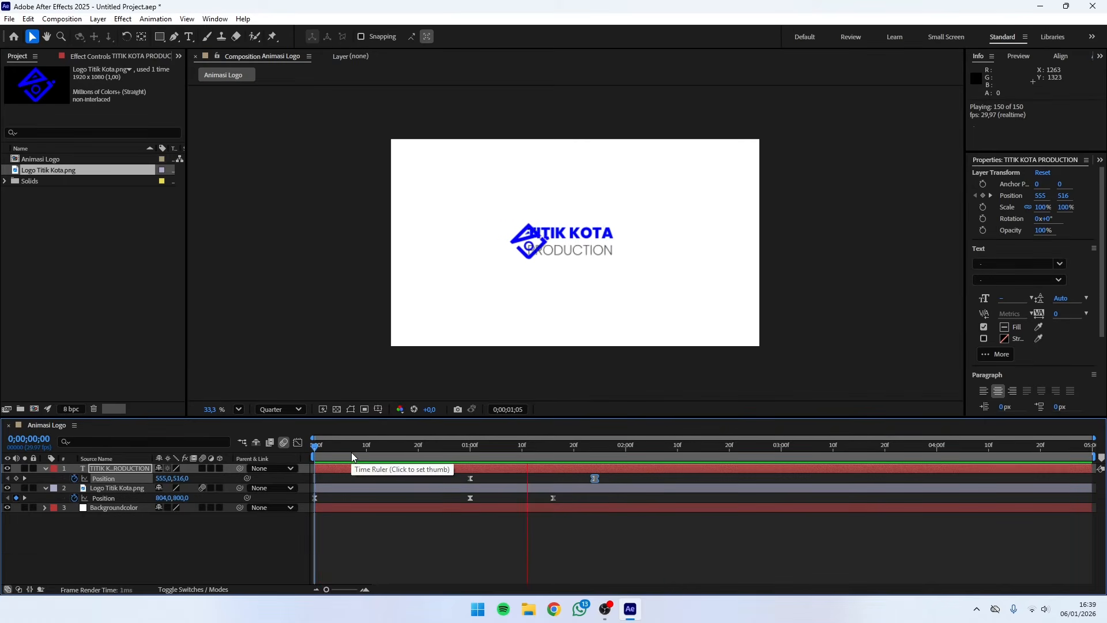
{"action": "key", "text": "space"}
{"action": "key", "text": "apostrophe"}
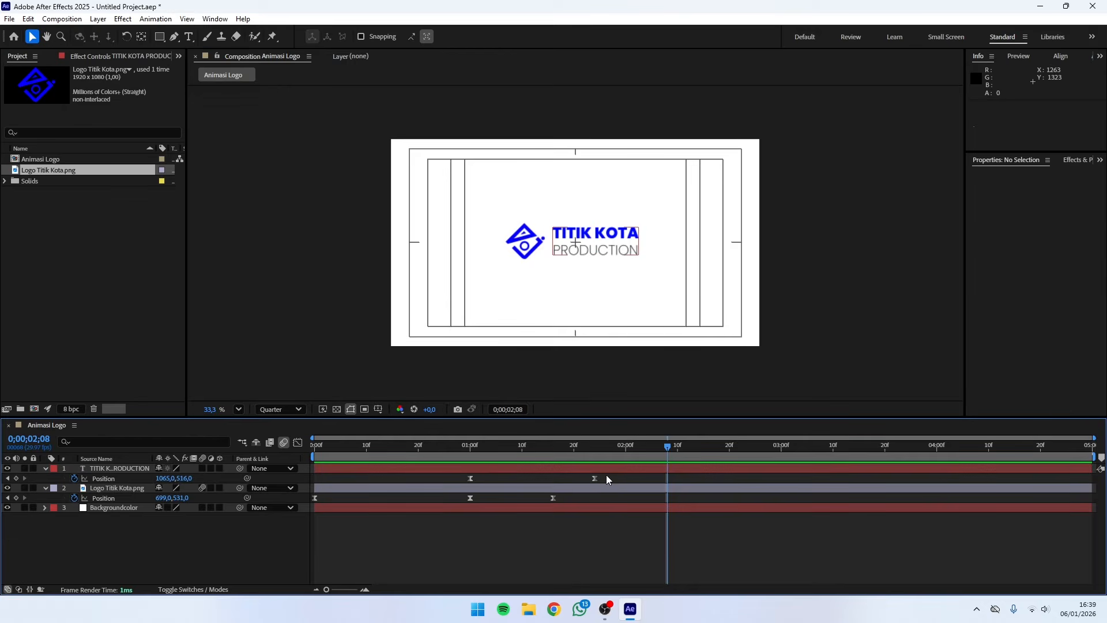
{"action": "left_click_drag", "start_coordinate": [596, 479], "coordinate": [615, 478]}
{"action": "left_click", "coordinate": [465, 445]}
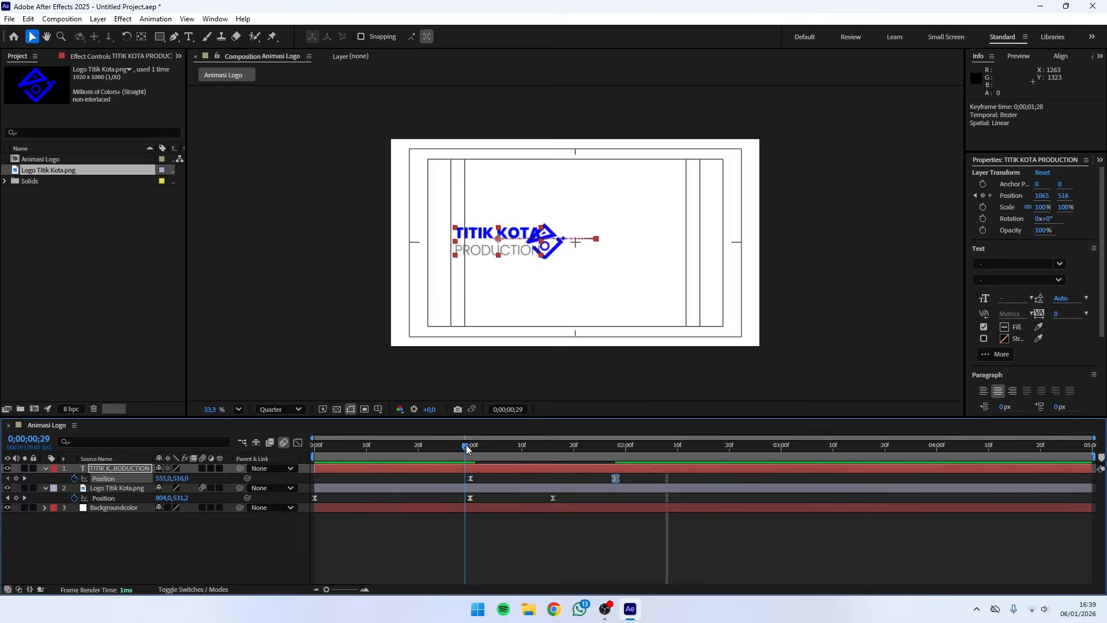
{"action": "key", "text": "space"}
{"action": "key", "text": "space"}
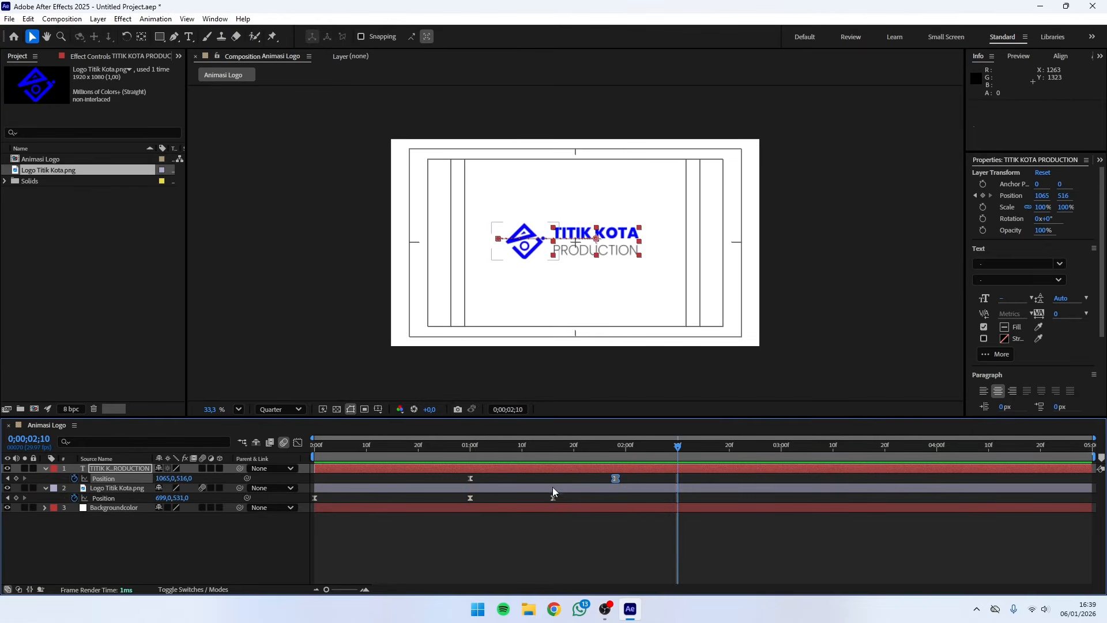
Step: Test a later time for the logo's last Position keyframe, settle it at about 0;00;01;15, and preview the animation
{"action": "left_click_drag", "start_coordinate": [552, 497], "coordinate": [563, 498]}
{"action": "key", "text": "space"}
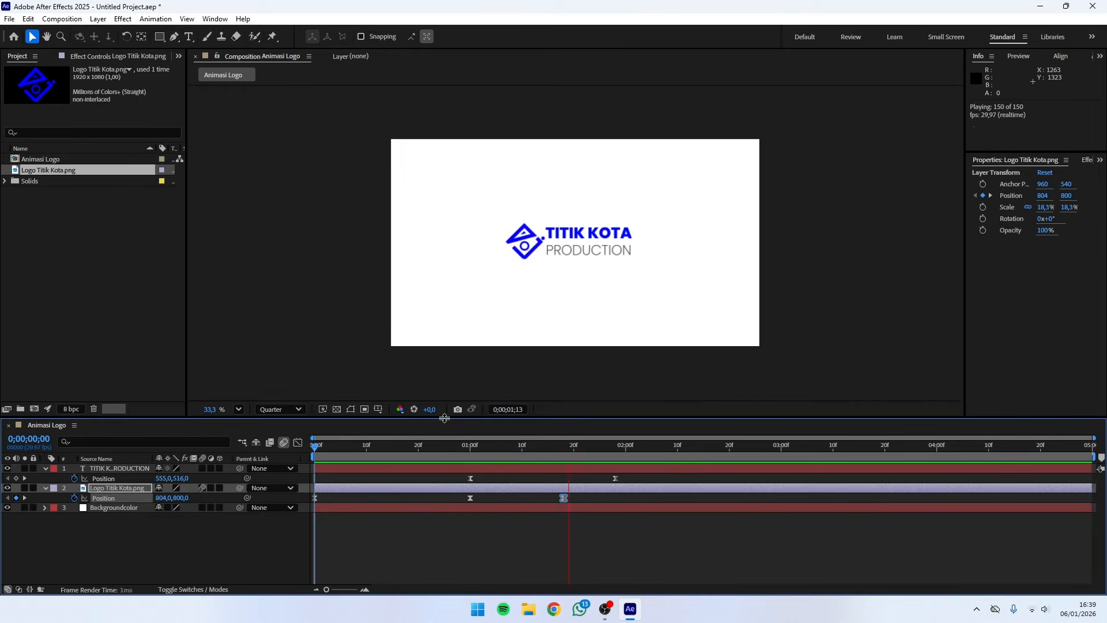
{"action": "key", "text": "space"}
{"action": "left_click_drag", "start_coordinate": [565, 498], "coordinate": [551, 499]}
{"action": "left_click_drag", "start_coordinate": [470, 444], "coordinate": [314, 443]}
{"action": "key", "text": "space"}
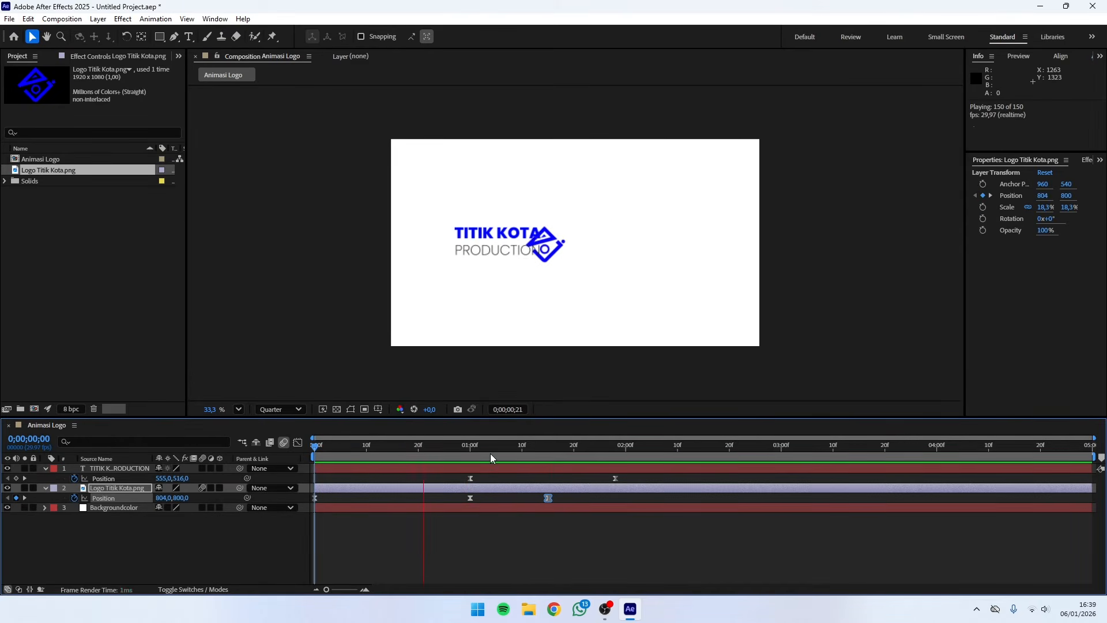
{"action": "key", "text": "space"}
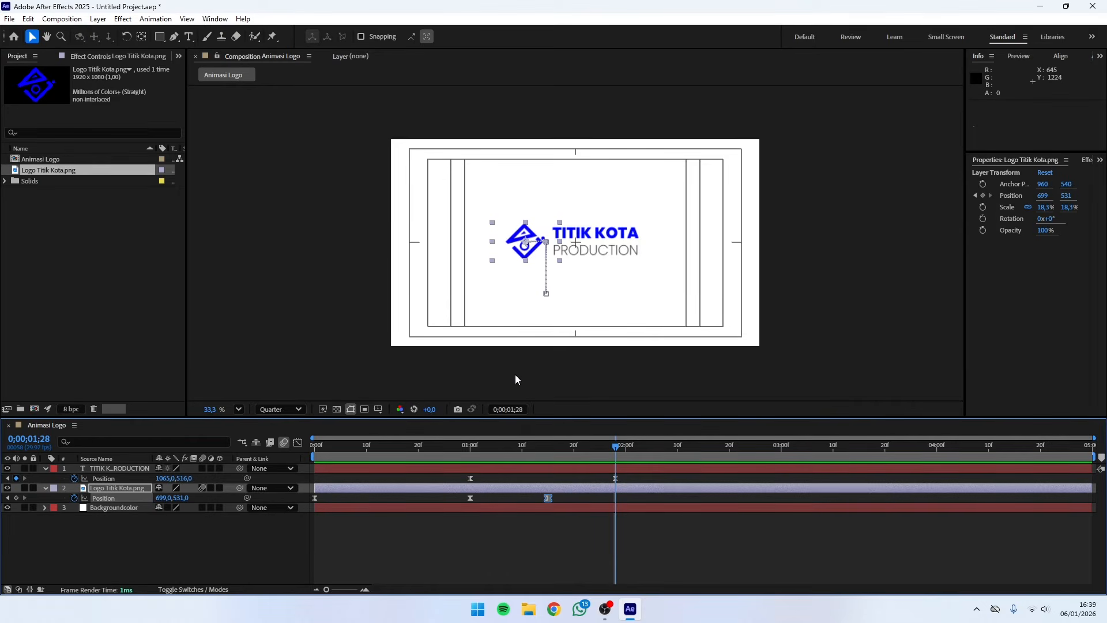
Step: Pre-compose the text layer as TITIK KOTA PRODUCTION Comp 1, moving all attributes into the new composition
{"action": "left_click", "coordinate": [213, 569]}
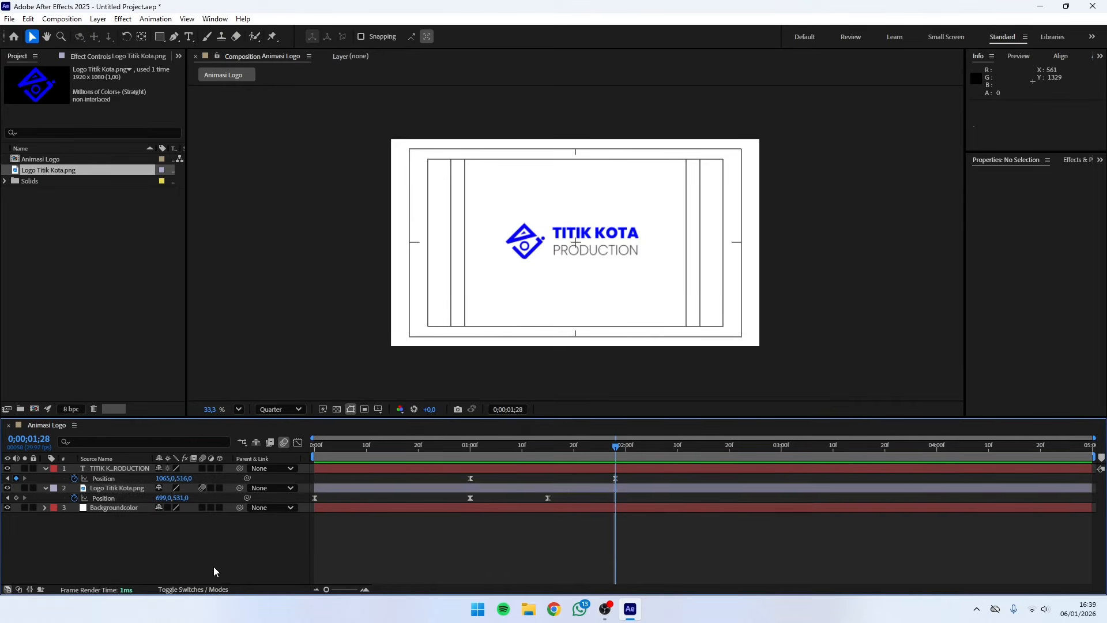
{"action": "right_click", "coordinate": [126, 468]}
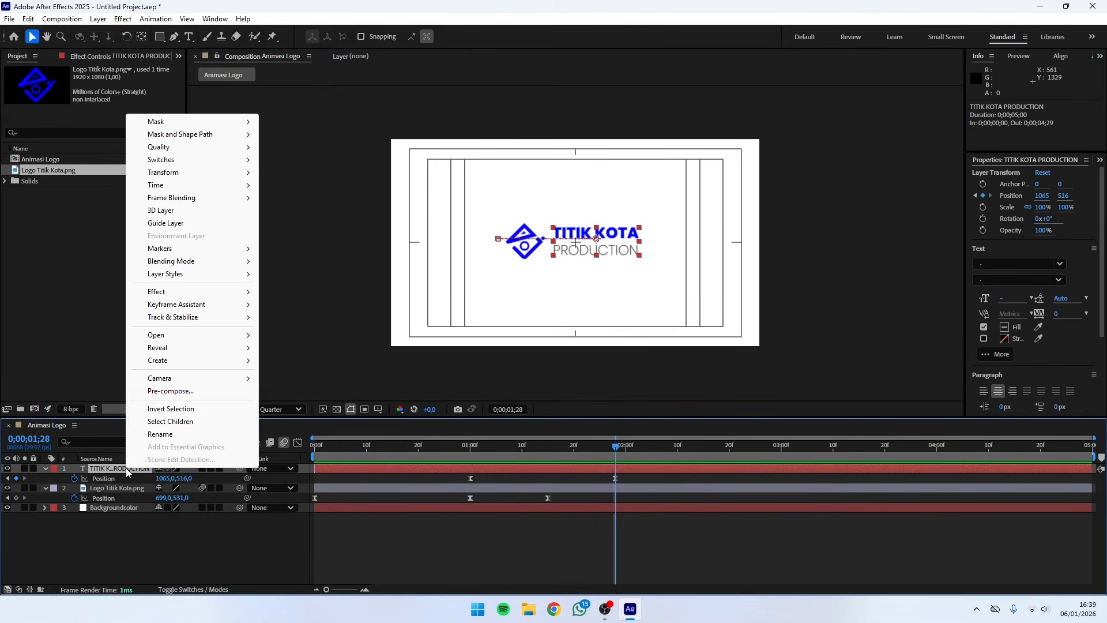
{"action": "left_click", "coordinate": [168, 391]}
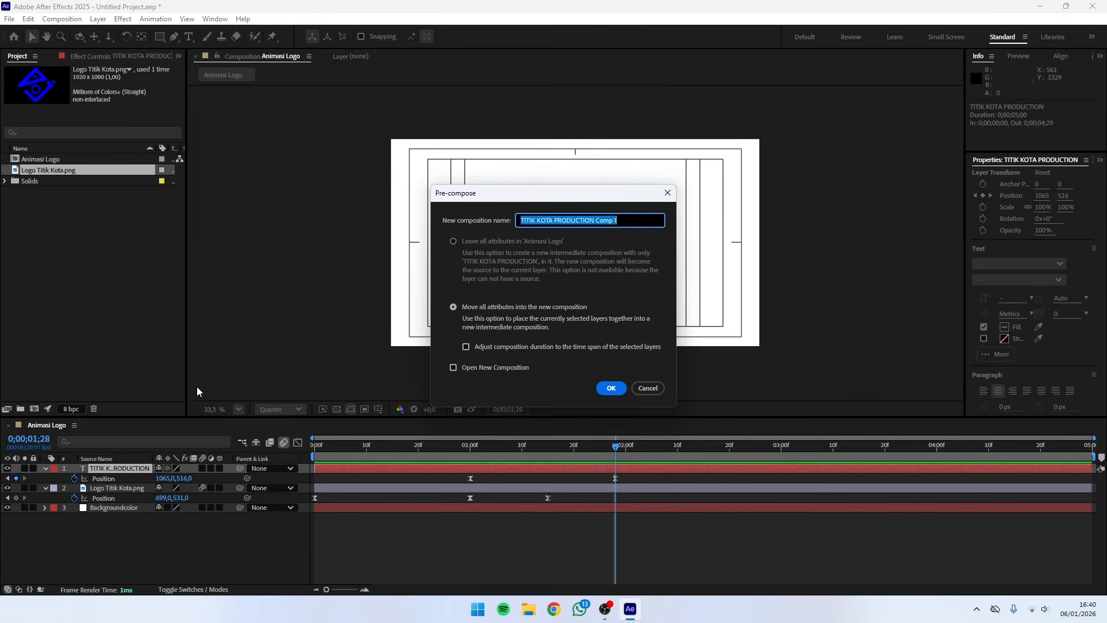
{"action": "left_click", "coordinate": [491, 306]}
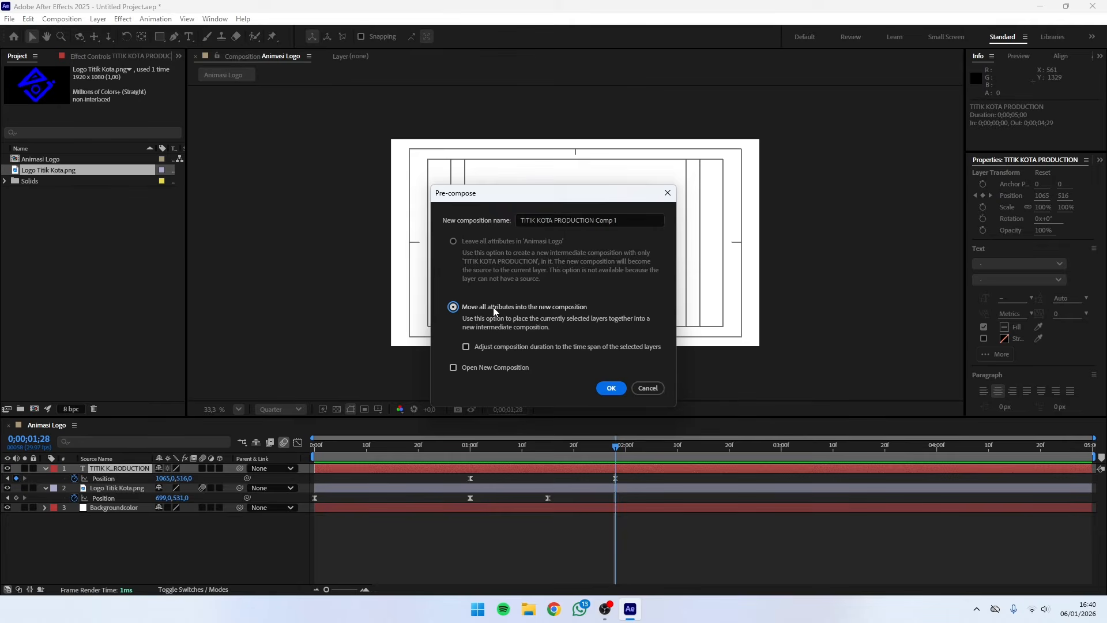
{"action": "left_click", "coordinate": [604, 389]}
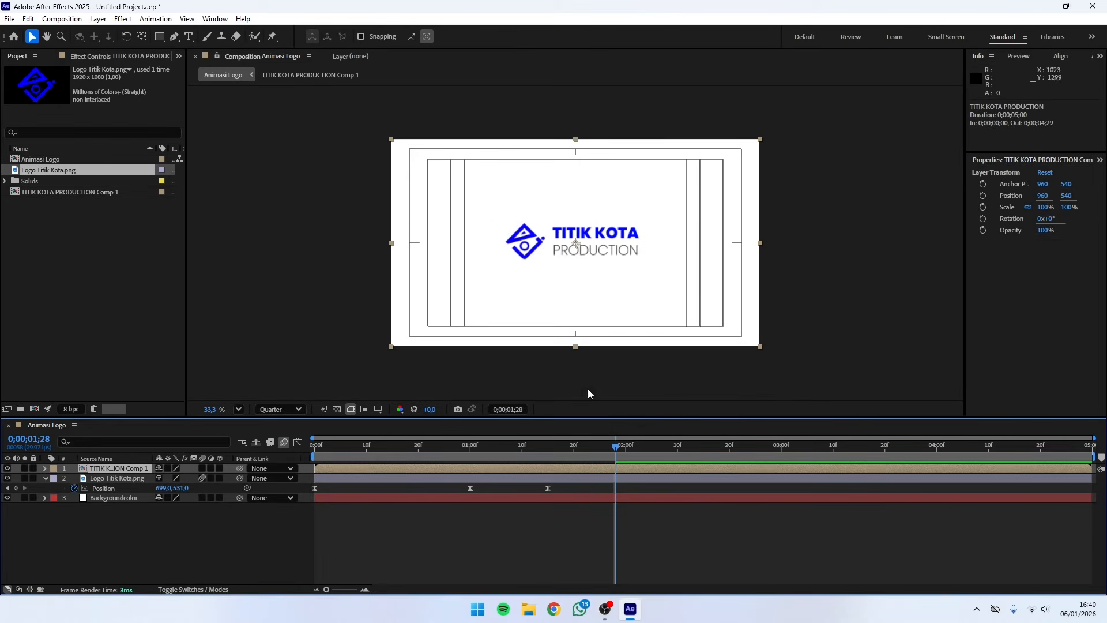
Step: Pre-compose the Logo Titik Kota.png layer as Logo Titik Kota.png Comp 1, moving all attributes into the new composition
{"action": "right_click", "coordinate": [113, 478]}
{"action": "left_click", "coordinate": [173, 402]}
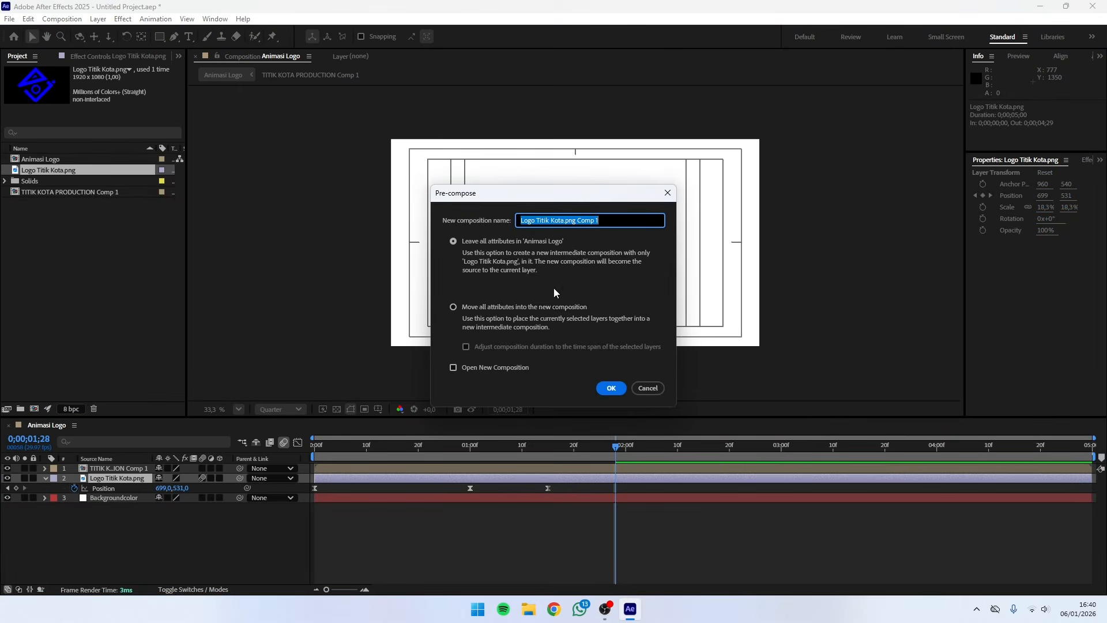
{"action": "left_click", "coordinate": [498, 304]}
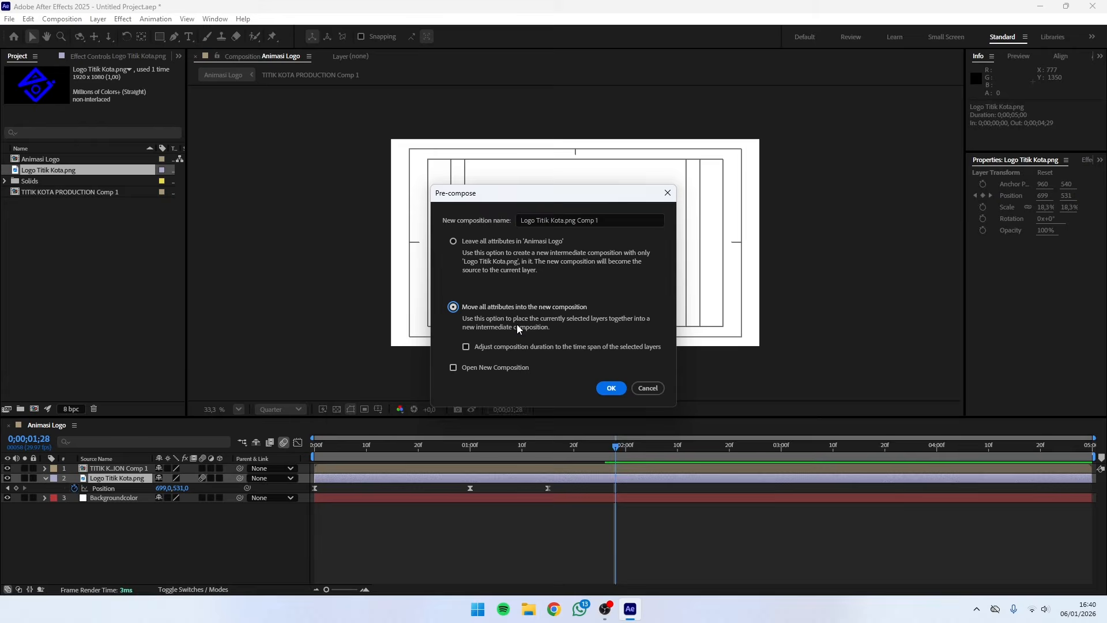
{"action": "left_click", "coordinate": [611, 388]}
{"action": "left_click", "coordinate": [169, 566]}
Step: At 0;00;00;29, draw a rectangular mask about 732 by 207 px on the logo comp, extending left from the logo, and preview the animation
{"action": "left_click_drag", "start_coordinate": [342, 445], "coordinate": [319, 447]}
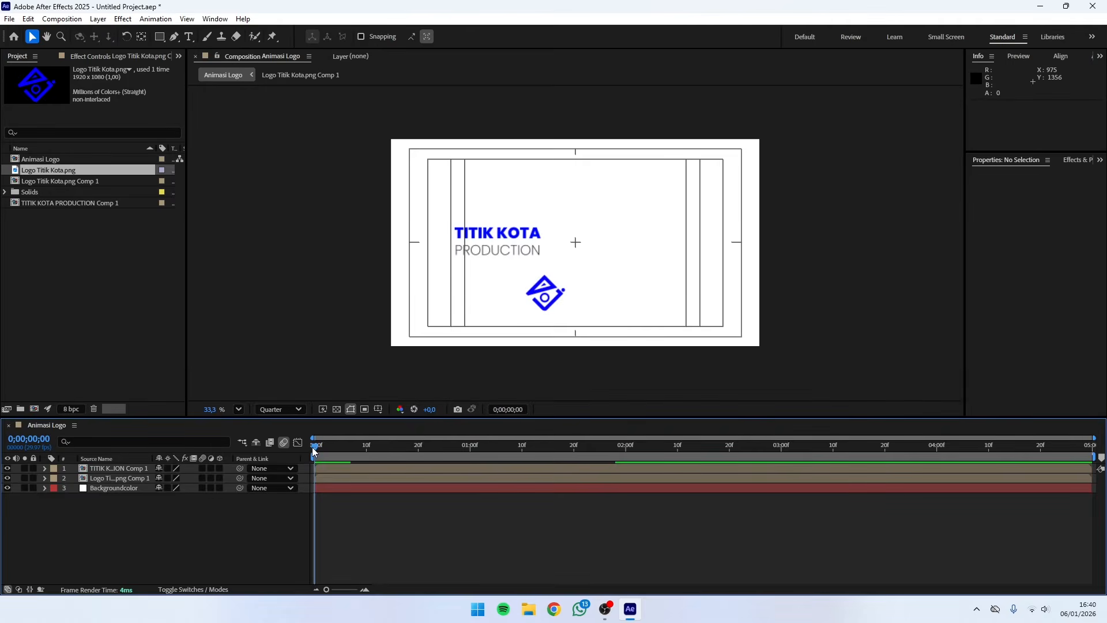
{"action": "left_click_drag", "start_coordinate": [317, 448], "coordinate": [466, 449]}
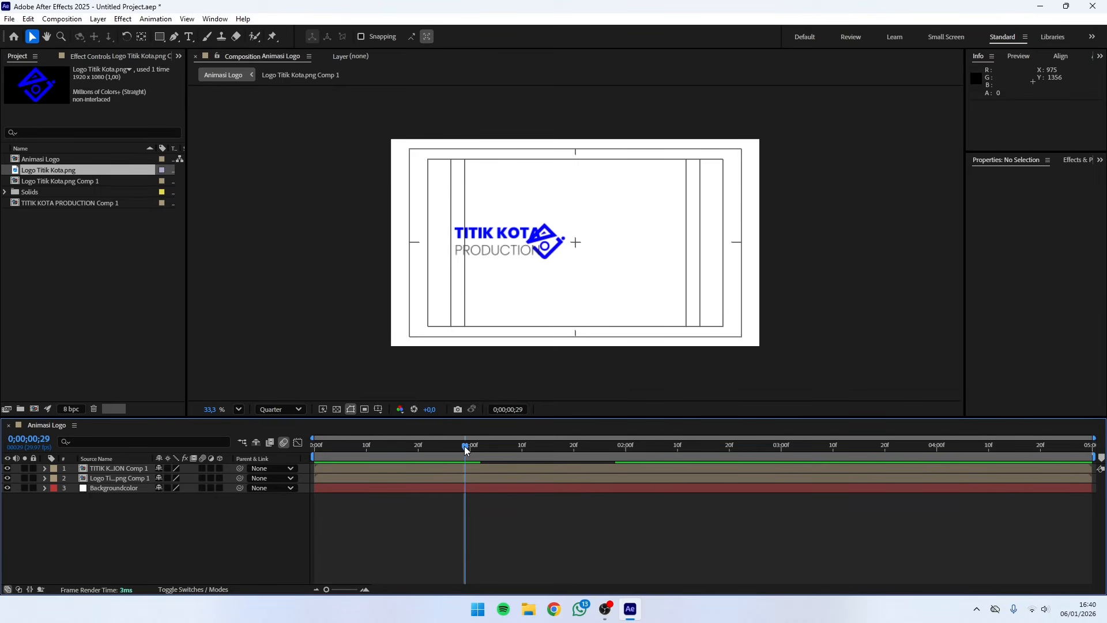
{"action": "left_click", "coordinate": [117, 479]}
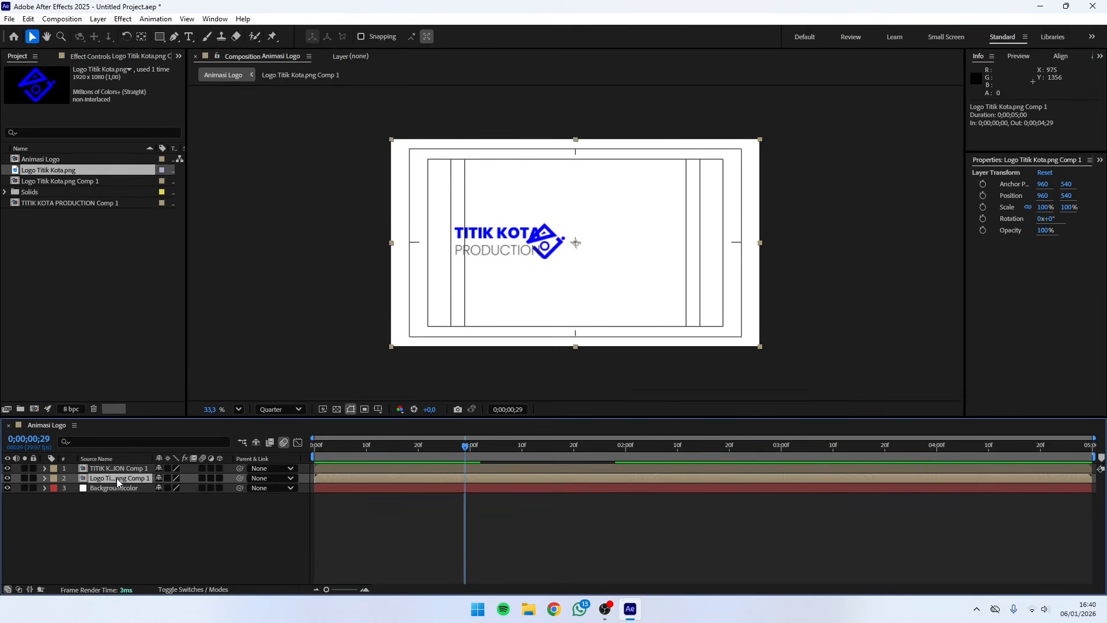
{"action": "left_click", "coordinate": [160, 36]}
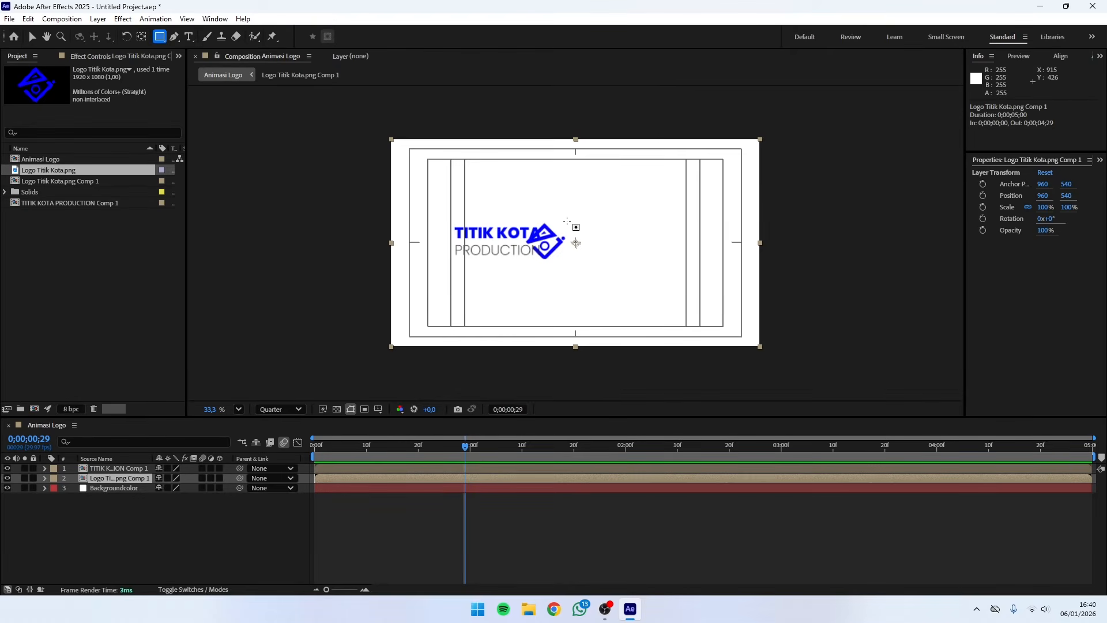
{"action": "left_click_drag", "start_coordinate": [569, 223], "coordinate": [426, 263]}
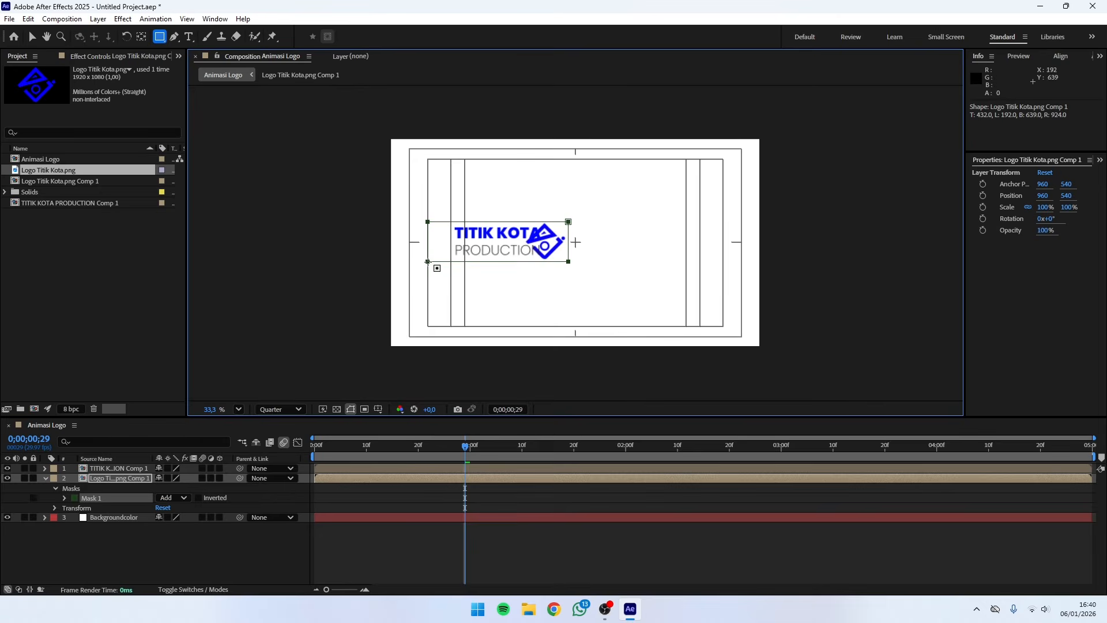
{"action": "left_click_drag", "start_coordinate": [402, 448], "coordinate": [282, 447]}
{"action": "key", "text": "space"}
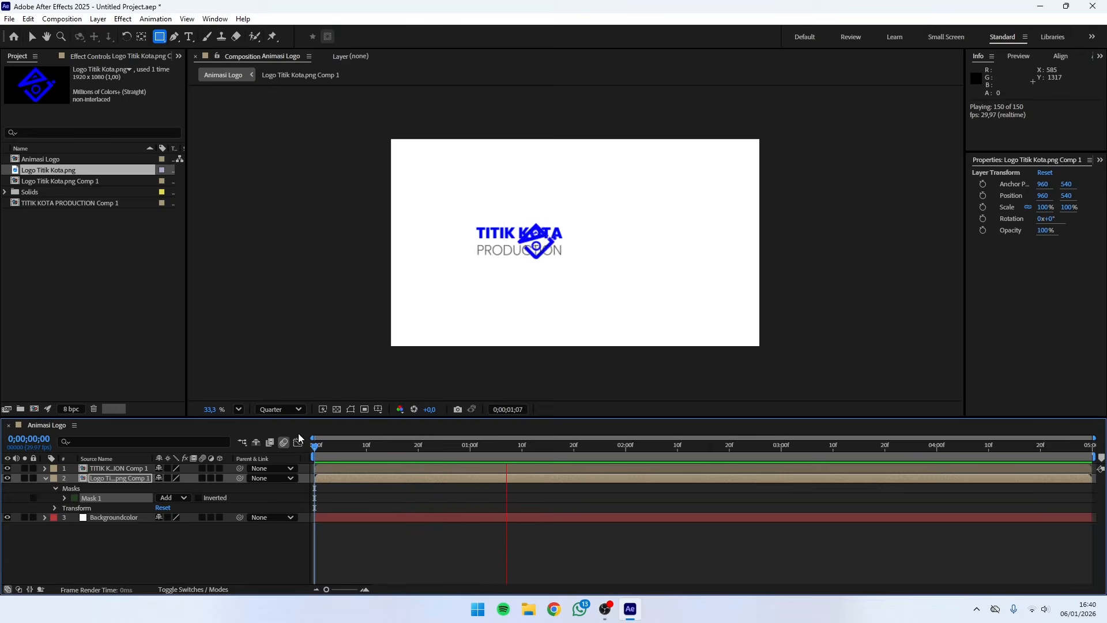
{"action": "key", "text": "space"}
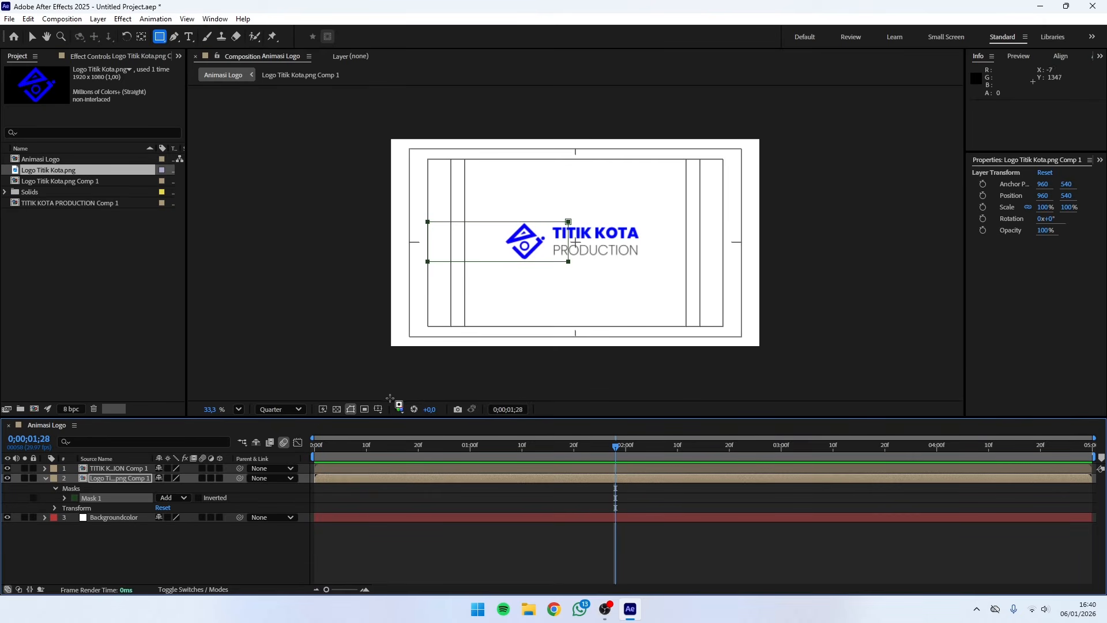
Step: At 0;00;01;17, draw a rectangular mask about 747 by 189 px on the text comp, starting at the logo's right edge, and preview
{"action": "left_click", "coordinate": [118, 468]}
{"action": "left_click_drag", "start_coordinate": [361, 456], "coordinate": [557, 461]}
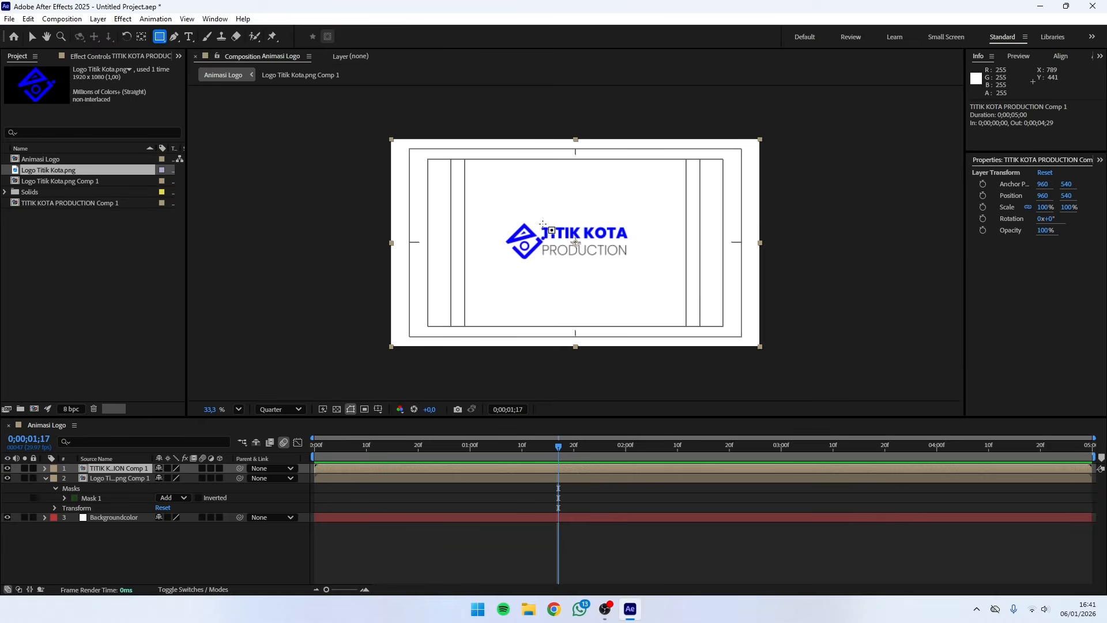
{"action": "mouse_move", "coordinate": [542, 223]}
{"action": "left_mouse_down"}
{"action": "mouse_move", "coordinate": [614, 260]}
{"action": "mouse_move", "coordinate": [685, 257]}
{"action": "left_mouse_up"}
{"action": "left_click_drag", "start_coordinate": [344, 455], "coordinate": [210, 444]}
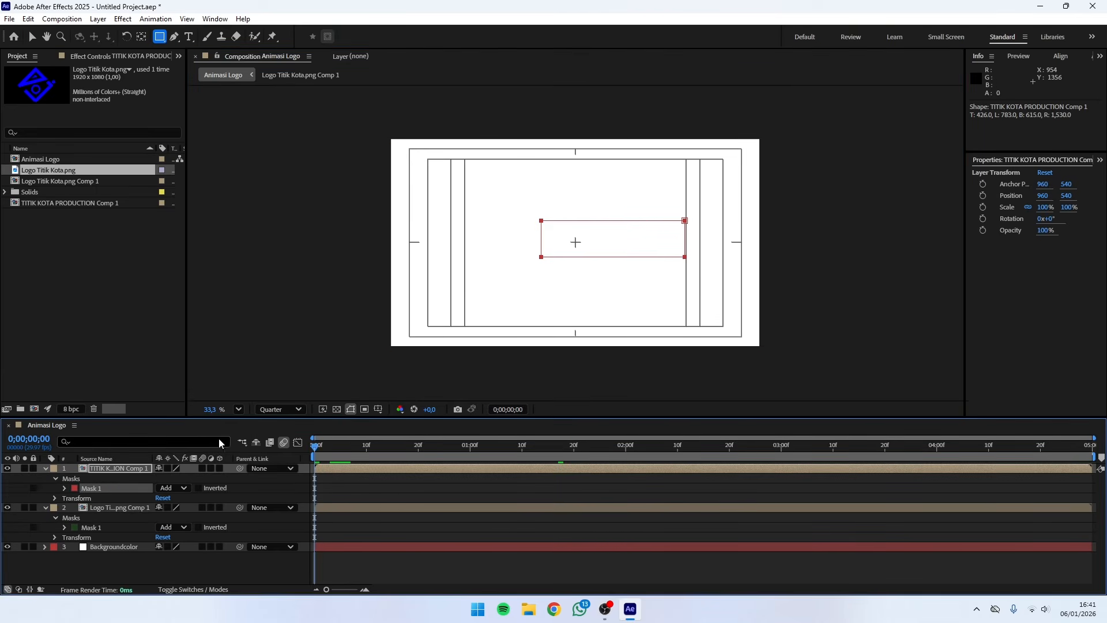
{"action": "key", "text": "space"}
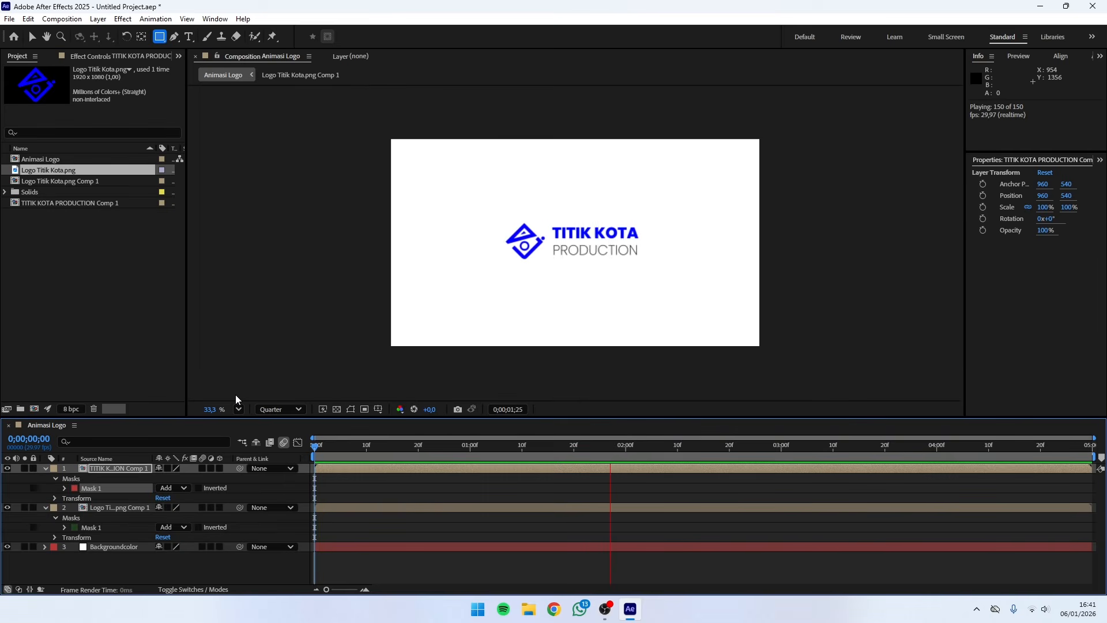
{"action": "key", "text": "space"}
Step: At 0;00;01;07, shift the text comp's mask right so its left edge meets the logo's right tip, and preview the reveal
{"action": "left_click_drag", "start_coordinate": [332, 450], "coordinate": [573, 441]}
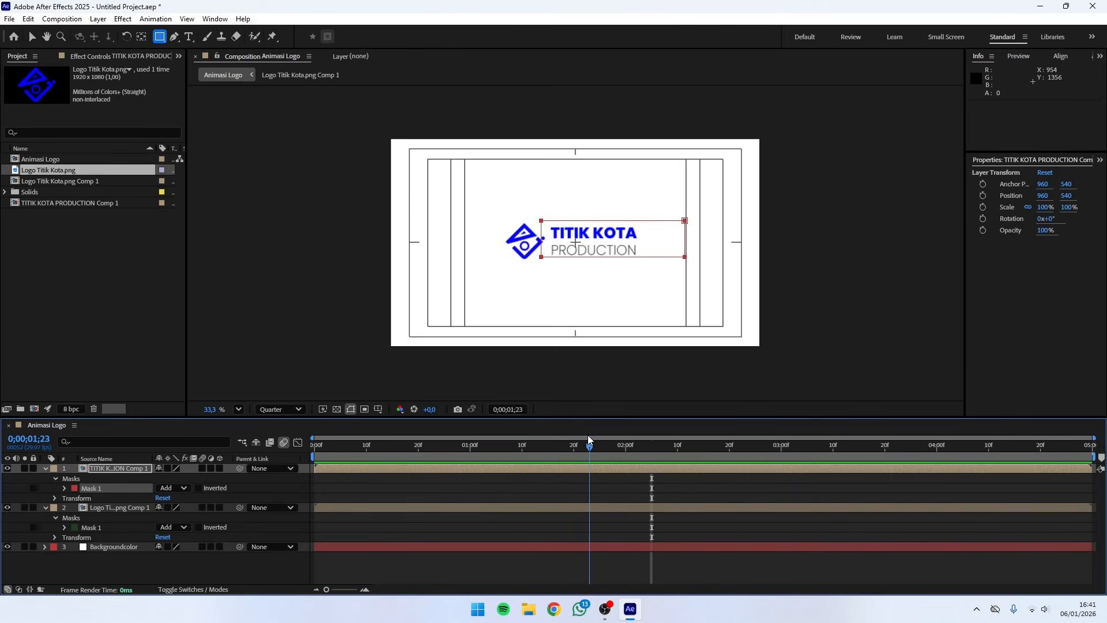
{"action": "left_click_drag", "start_coordinate": [479, 448], "coordinate": [503, 435]}
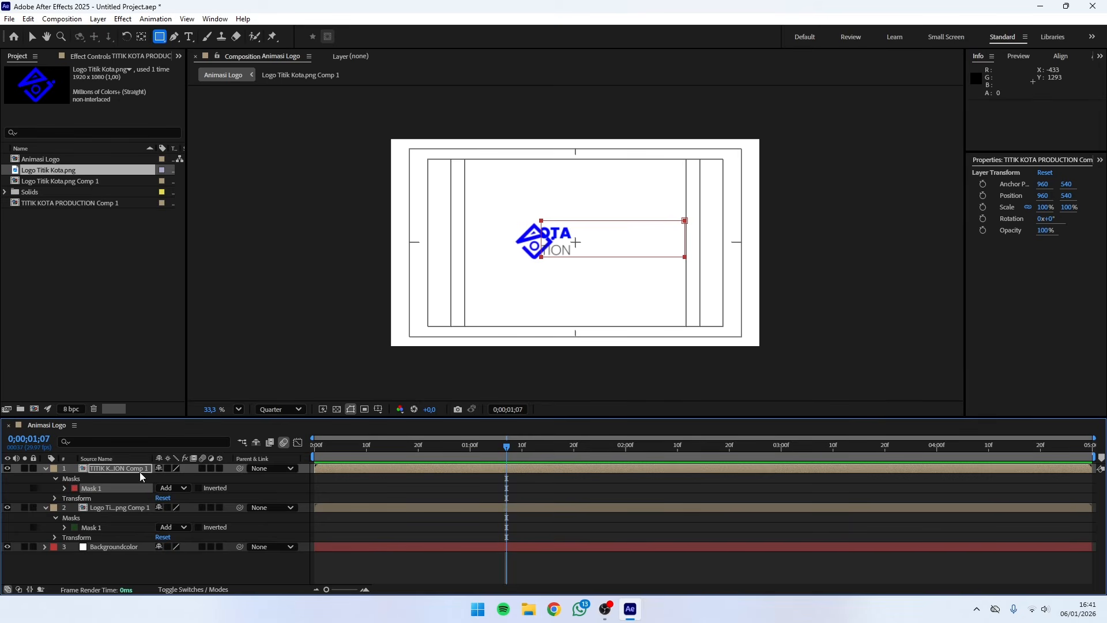
{"action": "left_click", "coordinate": [95, 490]}
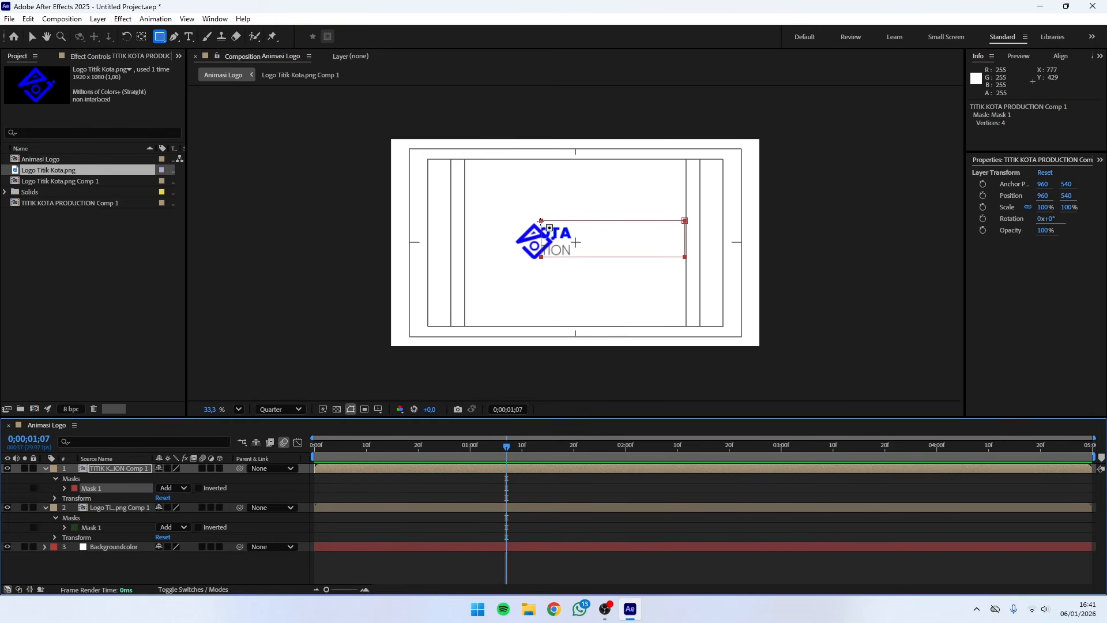
{"action": "left_click", "coordinate": [31, 38]}
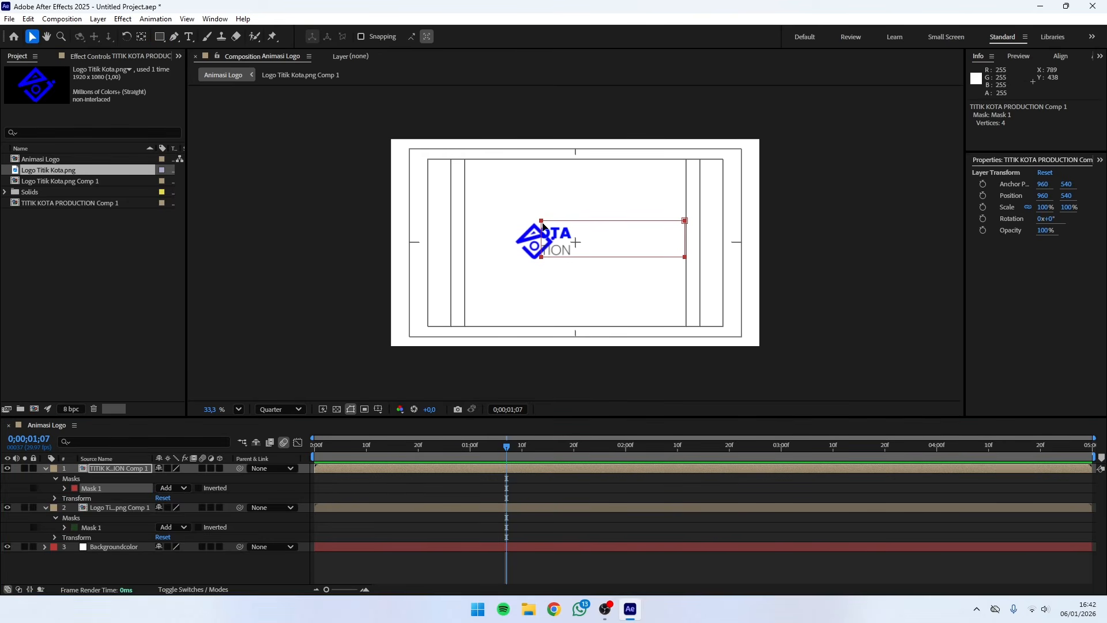
{"action": "left_click_drag", "start_coordinate": [542, 225], "coordinate": [563, 226]}
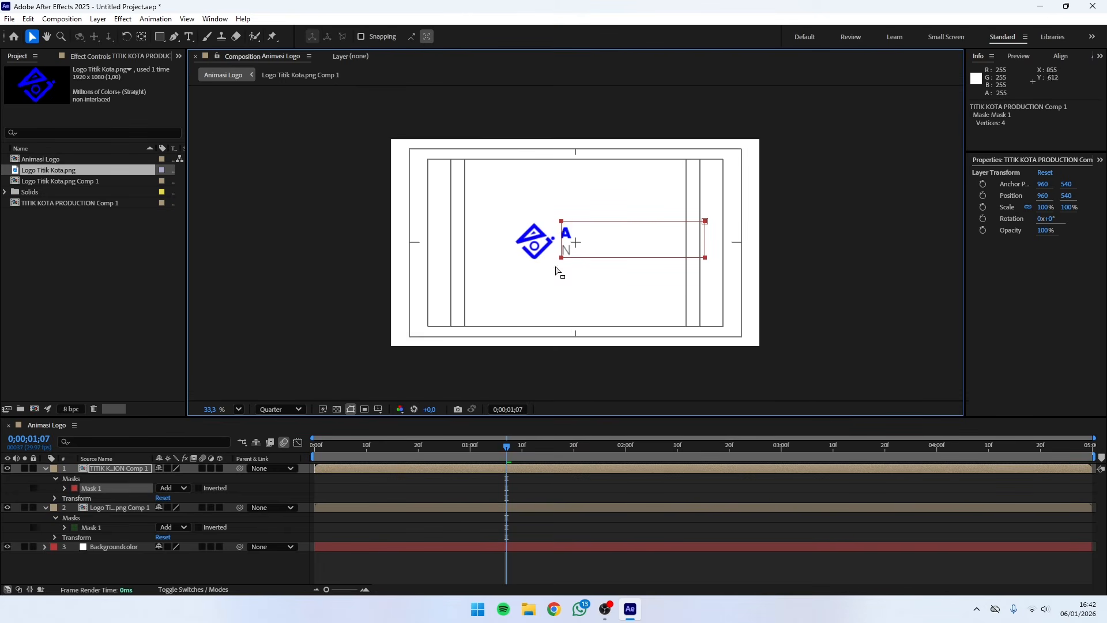
{"action": "left_click_drag", "start_coordinate": [370, 445], "coordinate": [507, 445]}
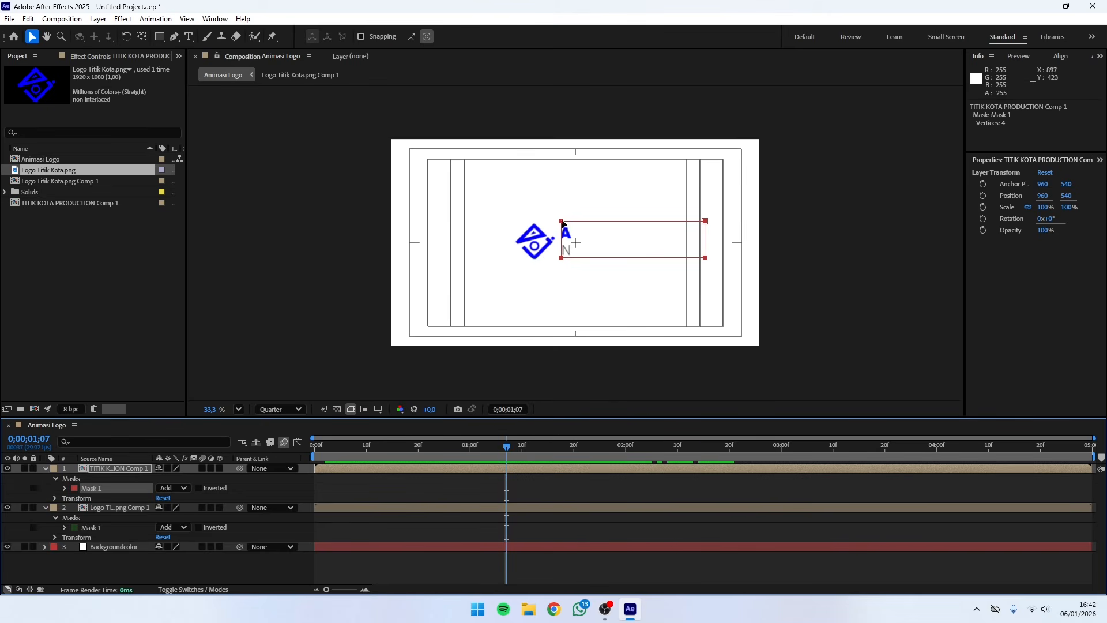
{"action": "left_click_drag", "start_coordinate": [561, 223], "coordinate": [554, 225]}
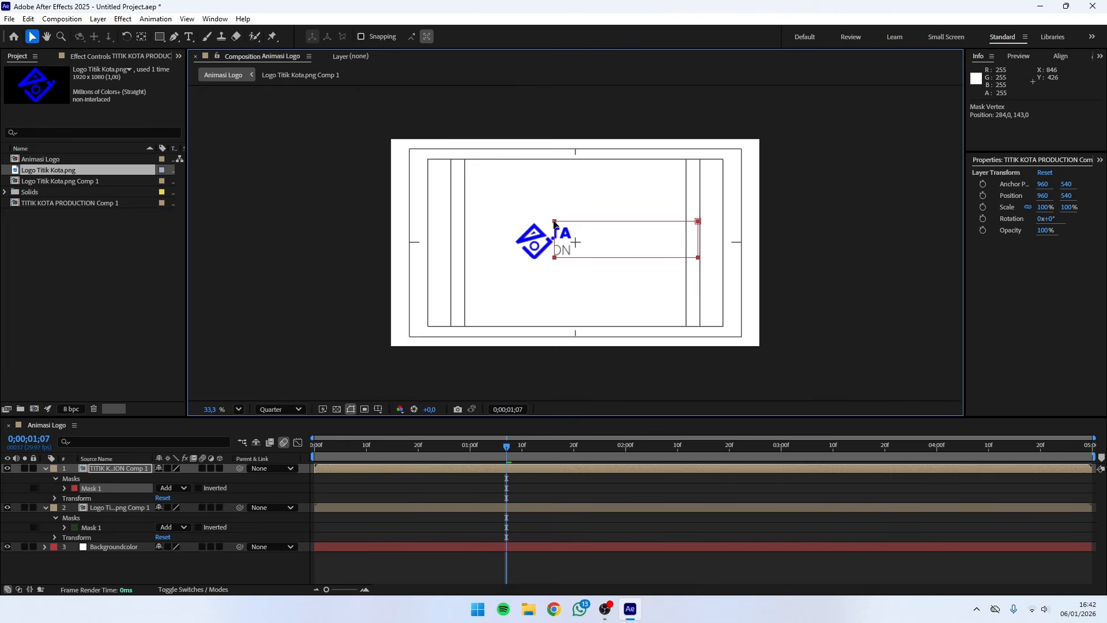
{"action": "key", "text": "space"}
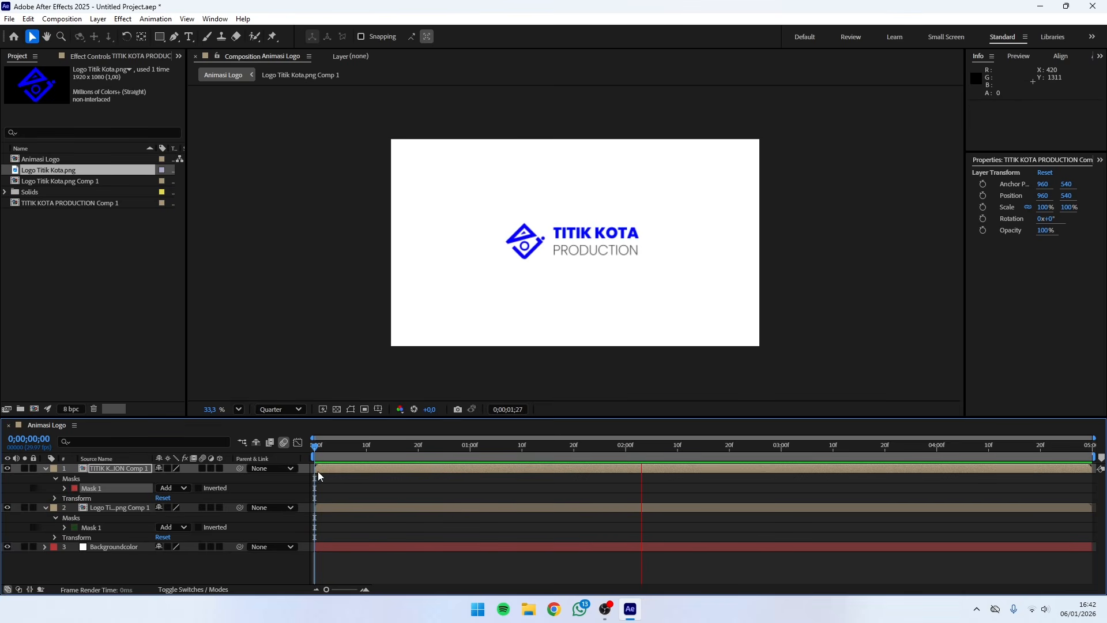
Step: Try shifting the text comp's mask slightly farther right of the logo at 0;00;01;12, and preview the animation
{"action": "left_click_drag", "start_coordinate": [329, 444], "coordinate": [532, 425]}
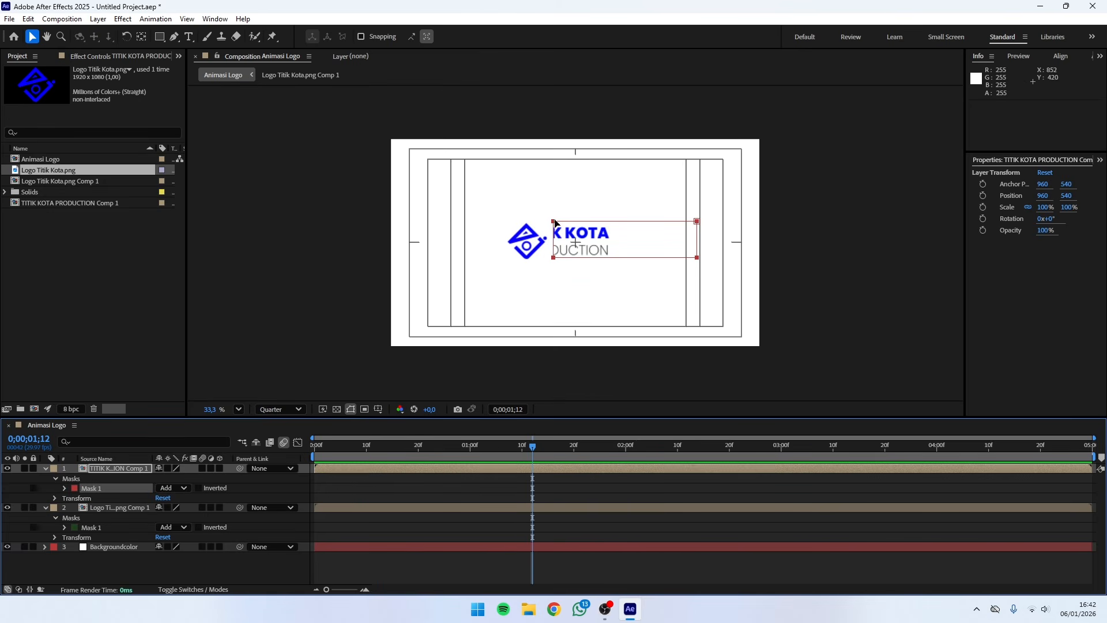
{"action": "left_click_drag", "start_coordinate": [554, 224], "coordinate": [558, 225]}
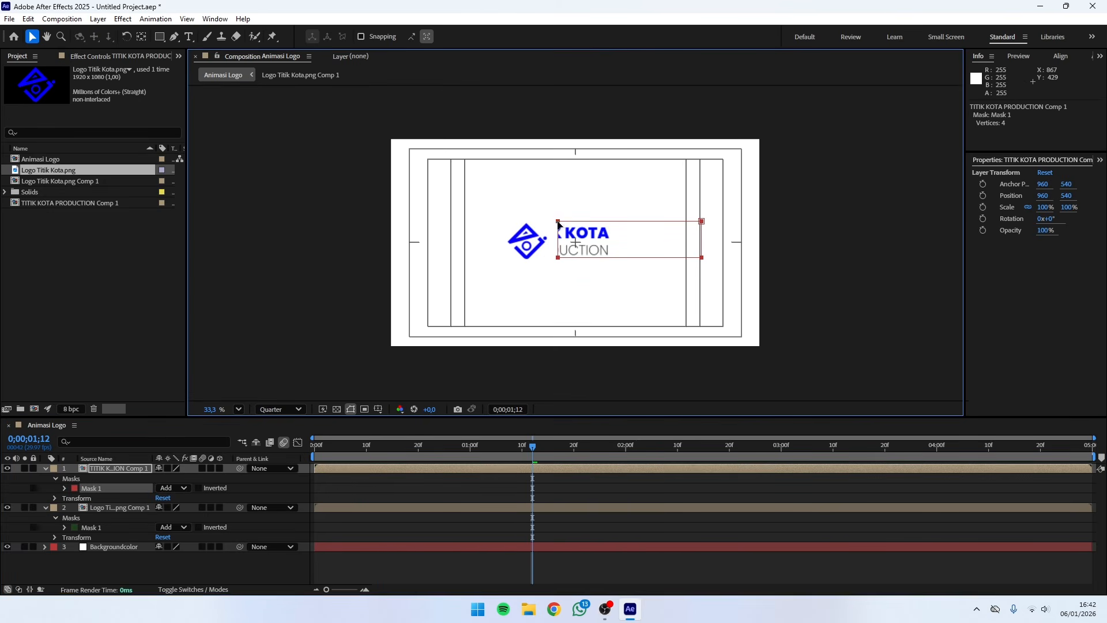
{"action": "key", "text": "space"}
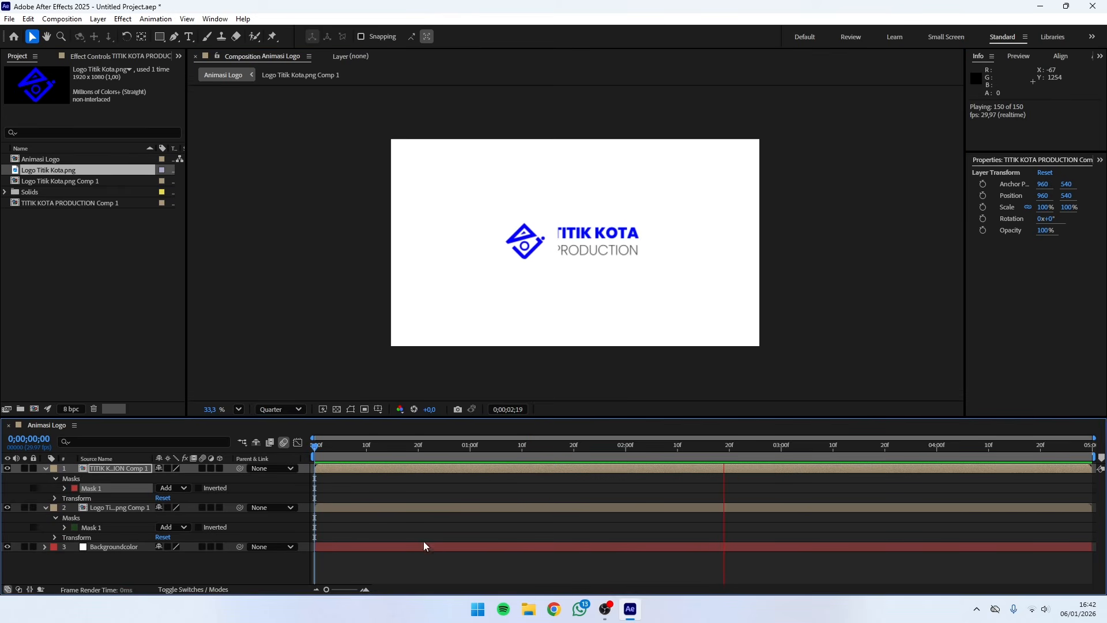
{"action": "key", "text": "space"}
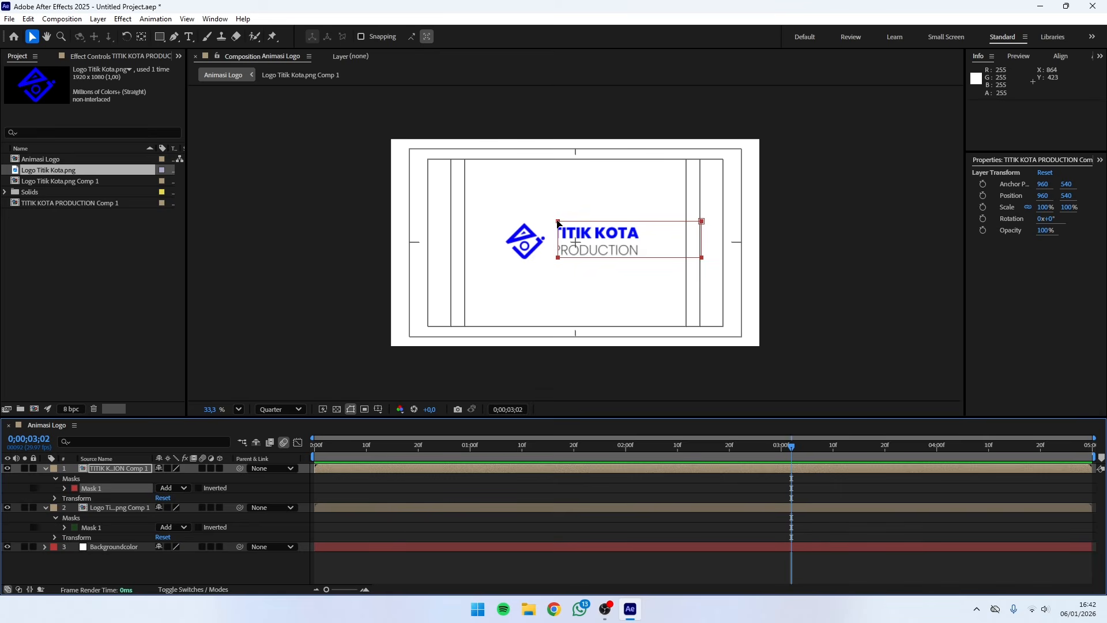
Step: Shift the text comp's mask left so its edge sits between the logo and the full text, and preview from the start
{"action": "left_click_drag", "start_coordinate": [558, 223], "coordinate": [549, 225]}
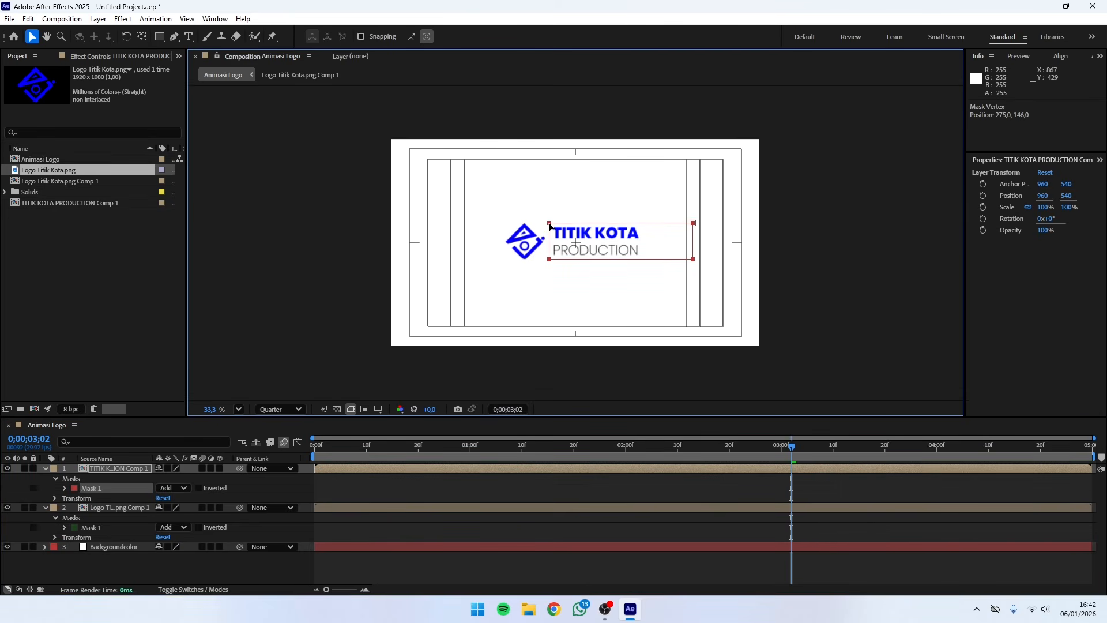
{"action": "left_click", "coordinate": [319, 443]}
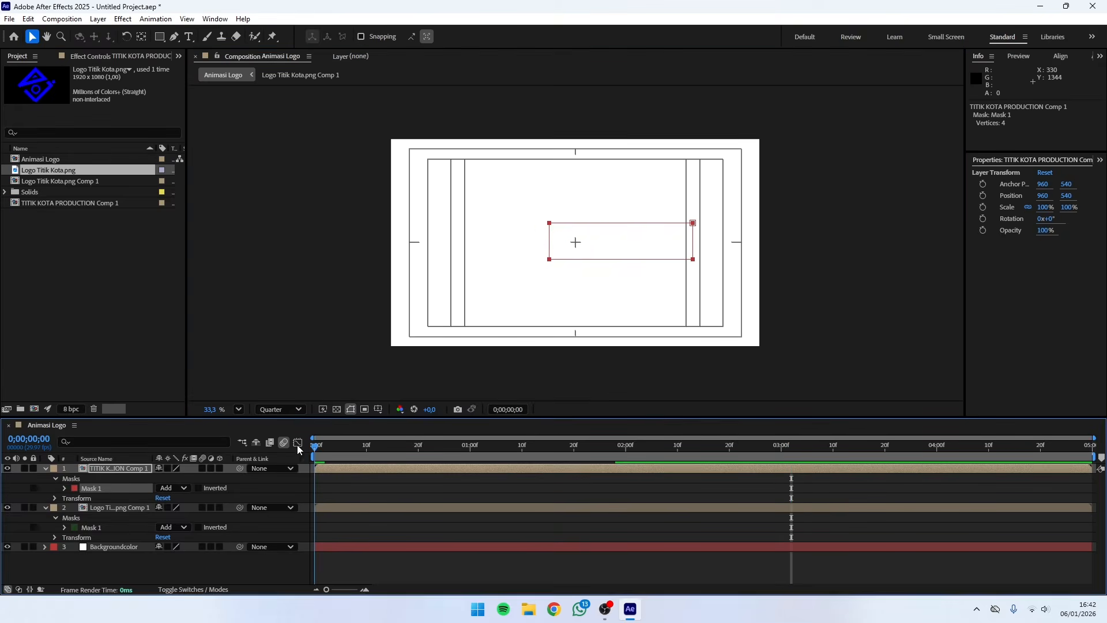
{"action": "key", "text": "space"}
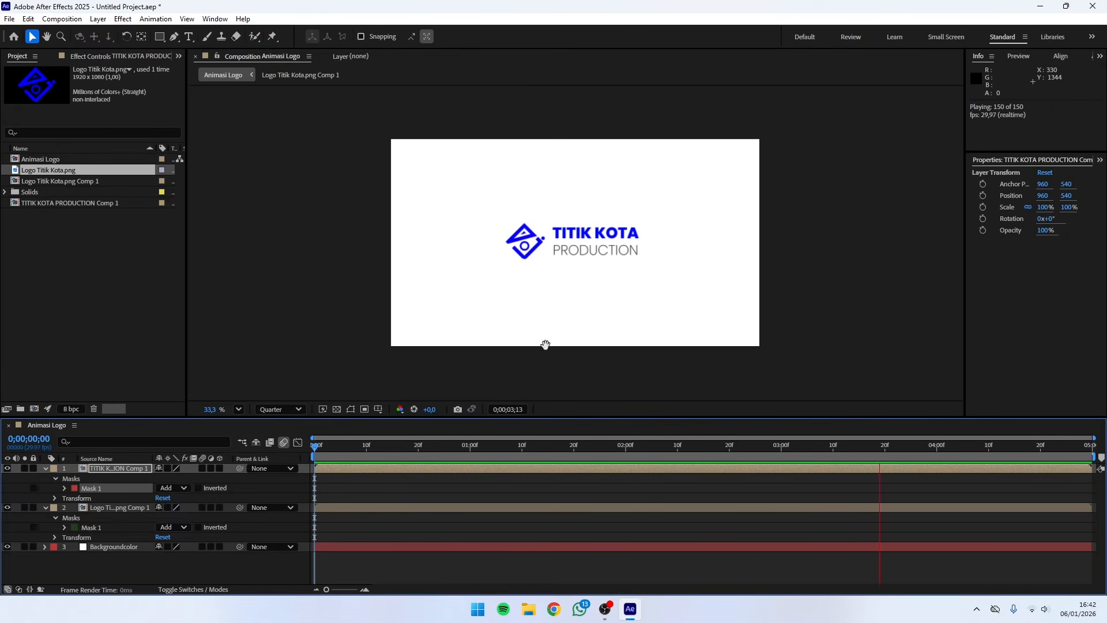
{"action": "key", "text": "space"}
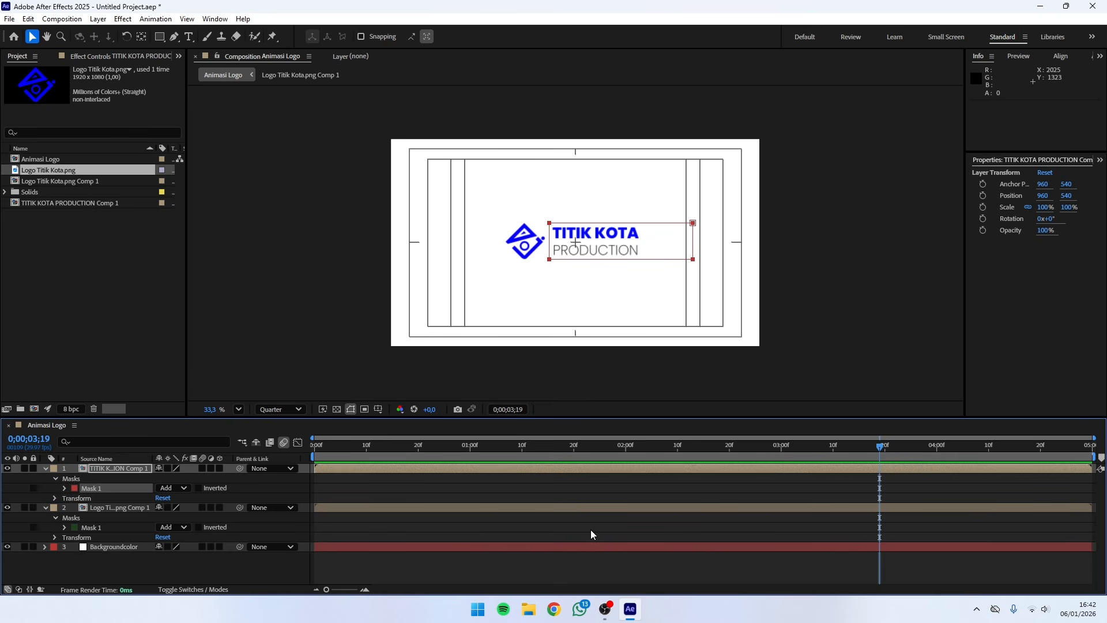
Step: Add the Animasi Logo composition to the render queue and set its output module format to QuickTime
{"action": "key", "text": "ctrl+m"}
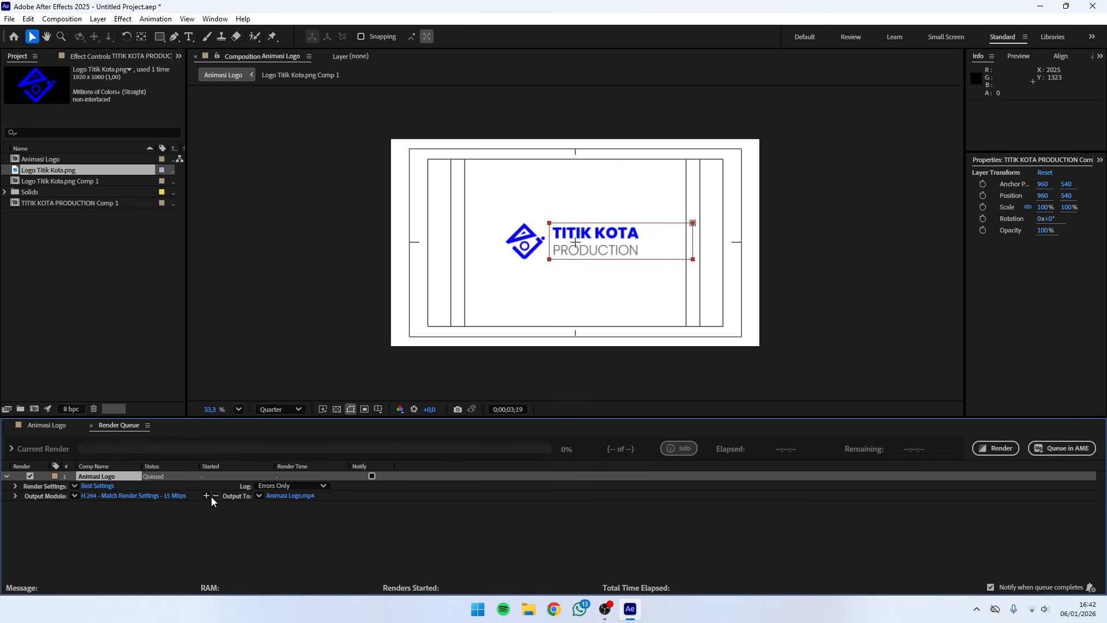
{"action": "left_click", "coordinate": [102, 494]}
{"action": "left_click", "coordinate": [506, 154]}
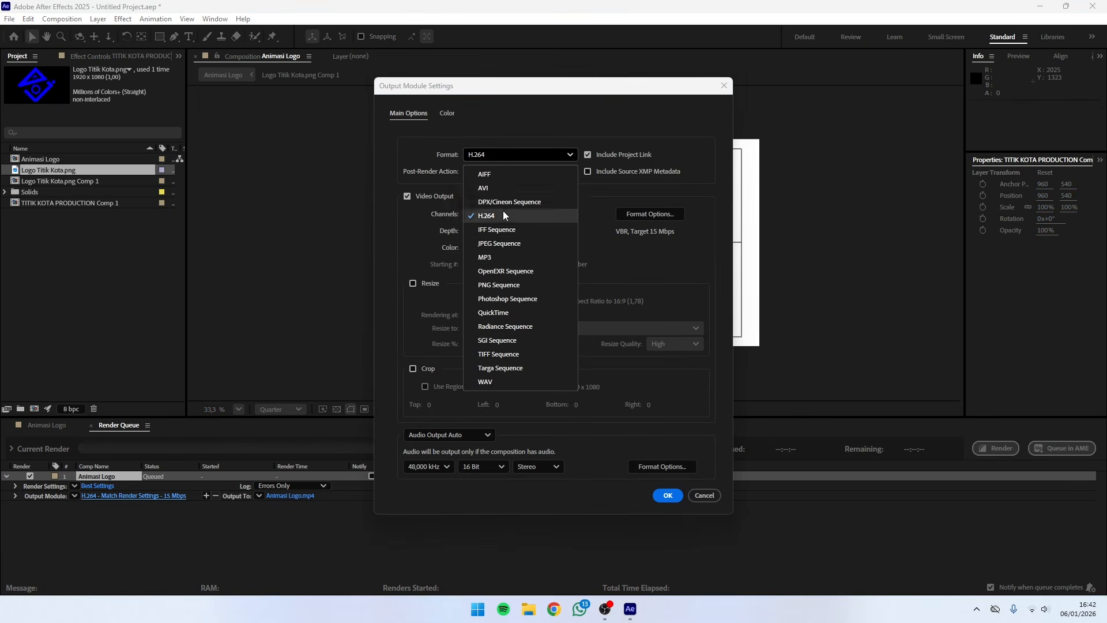
{"action": "left_click", "coordinate": [506, 313]}
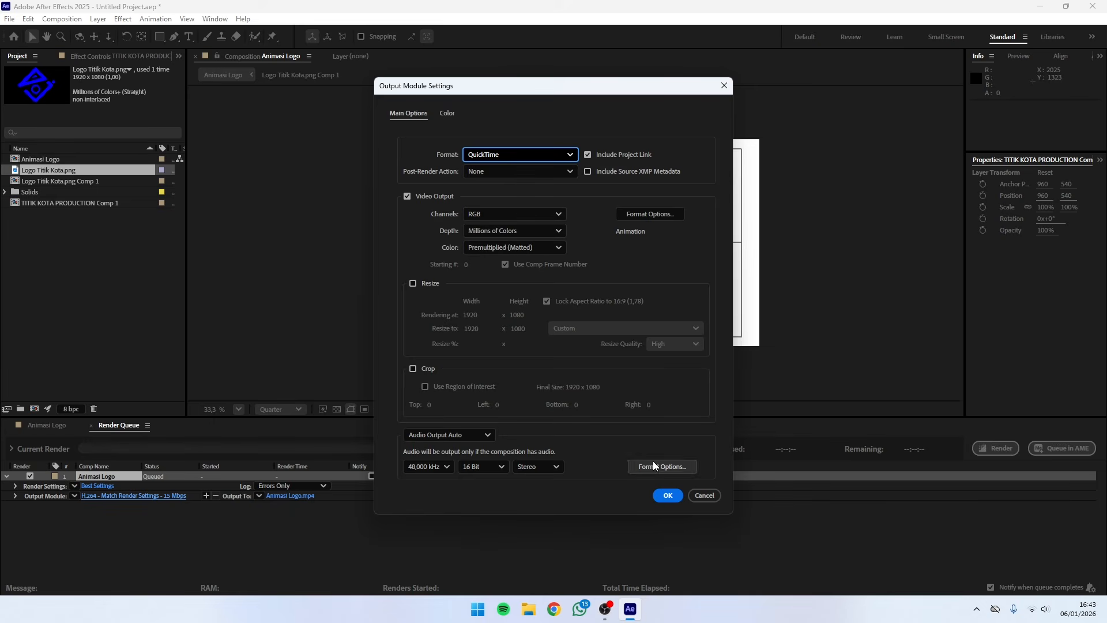
{"action": "left_click", "coordinate": [667, 495]}
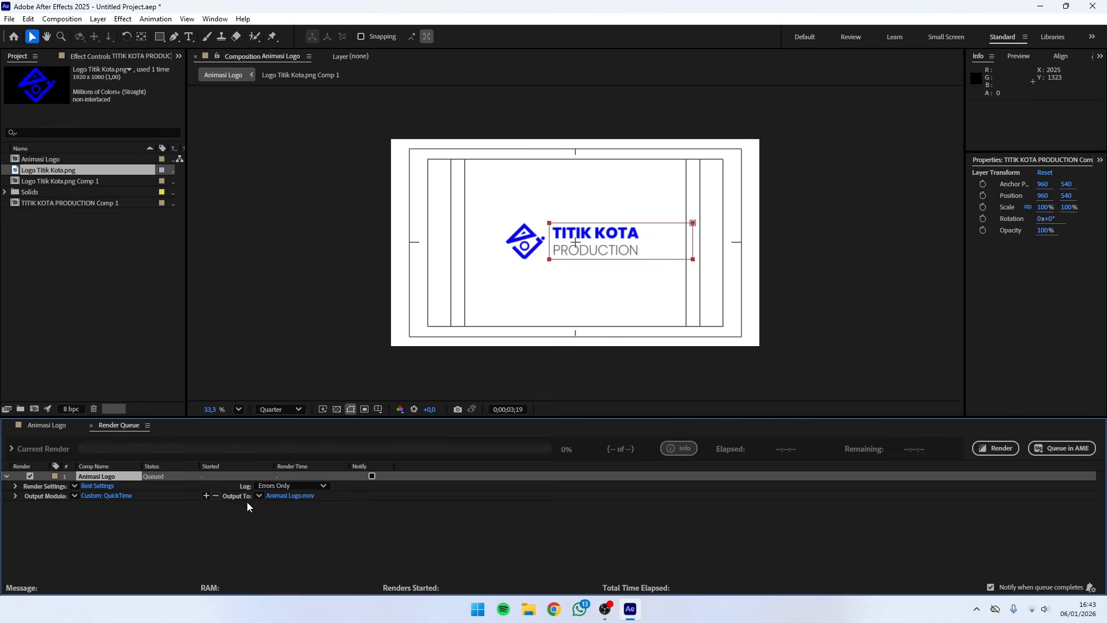
Step: Set the render output to Local Disk (D:) with the file name Animasi Logo, and render the queued composition
{"action": "left_click", "coordinate": [288, 496]}
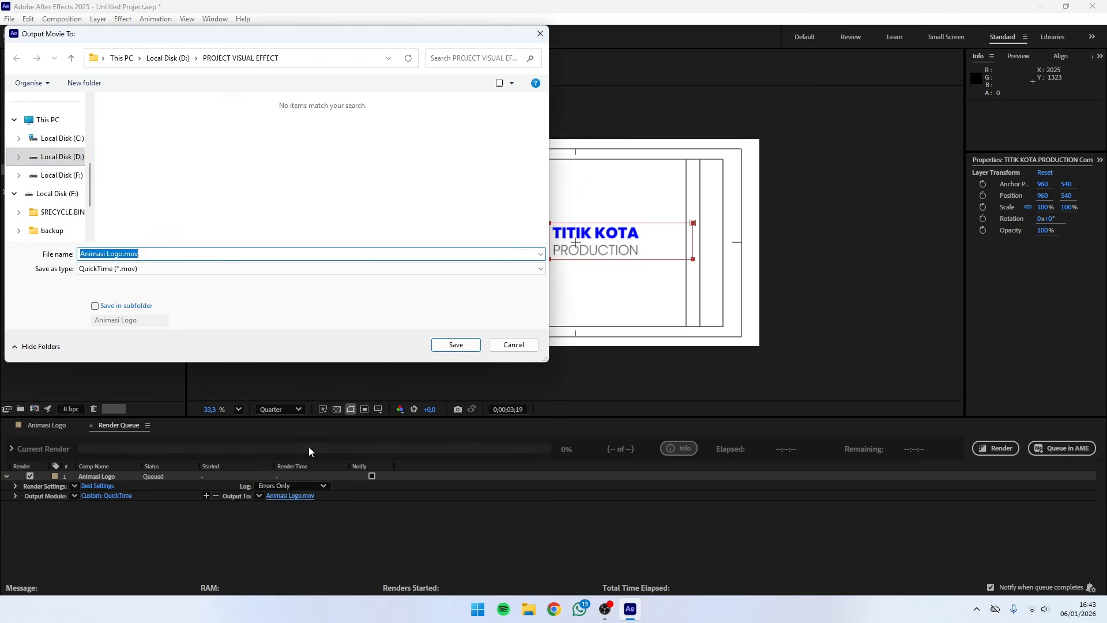
{"action": "left_click", "coordinate": [73, 156]}
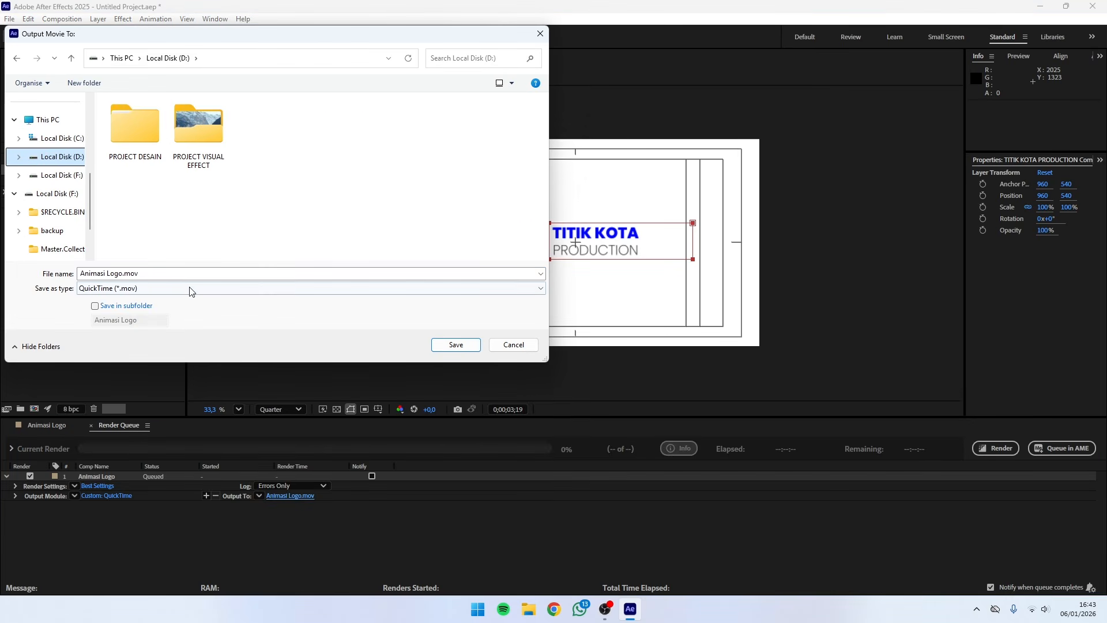
{"action": "type", "text": "A"}
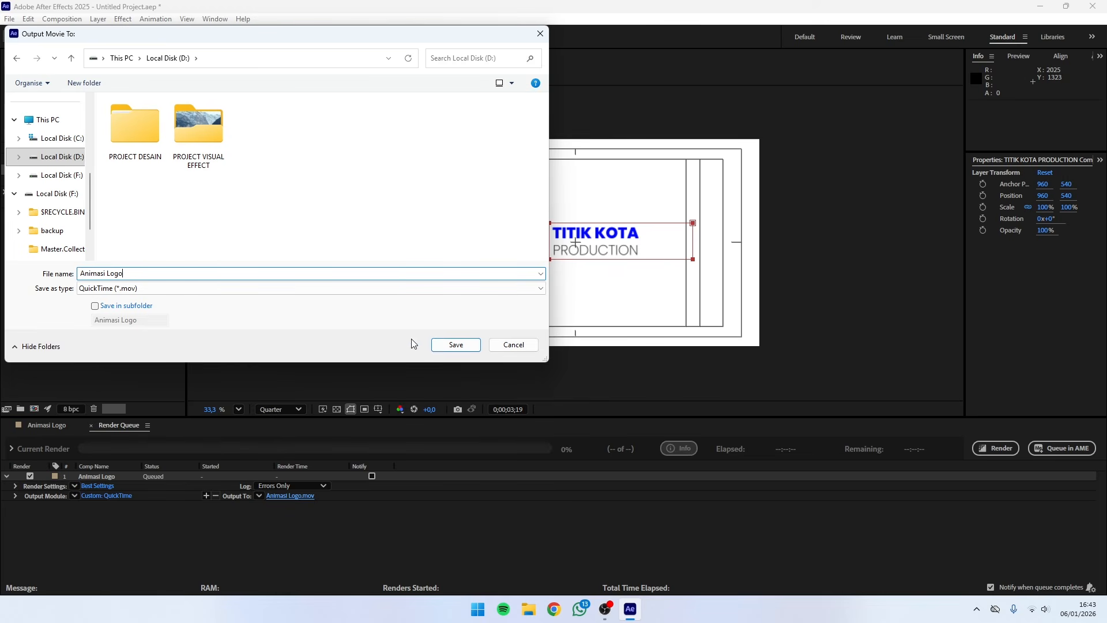
{"action": "left_click", "coordinate": [455, 344]}
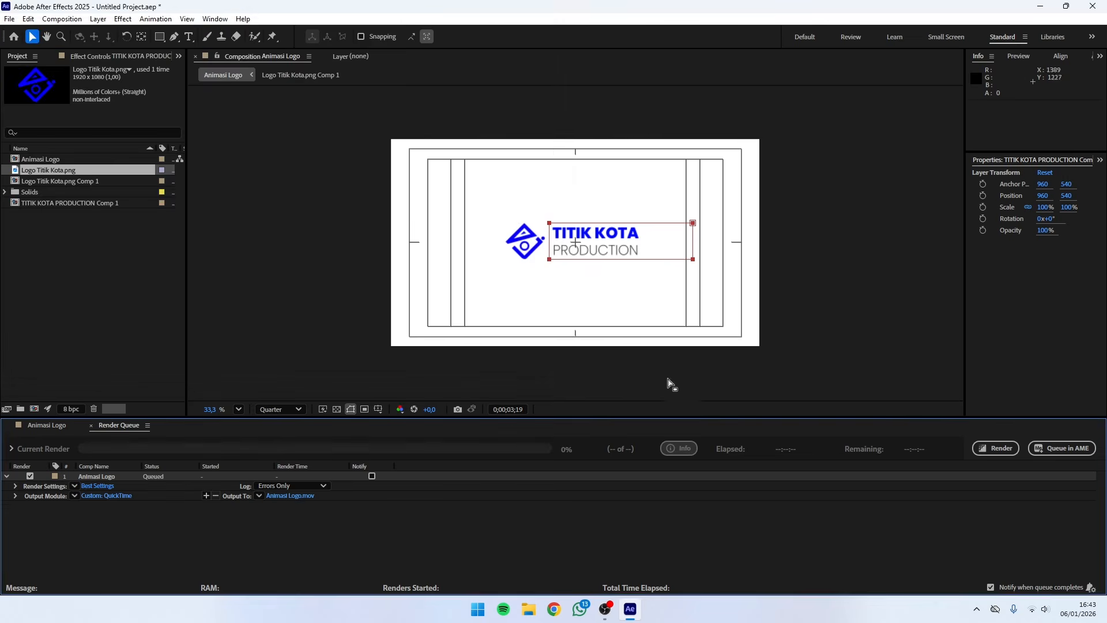
{"action": "left_click", "coordinate": [995, 447]}
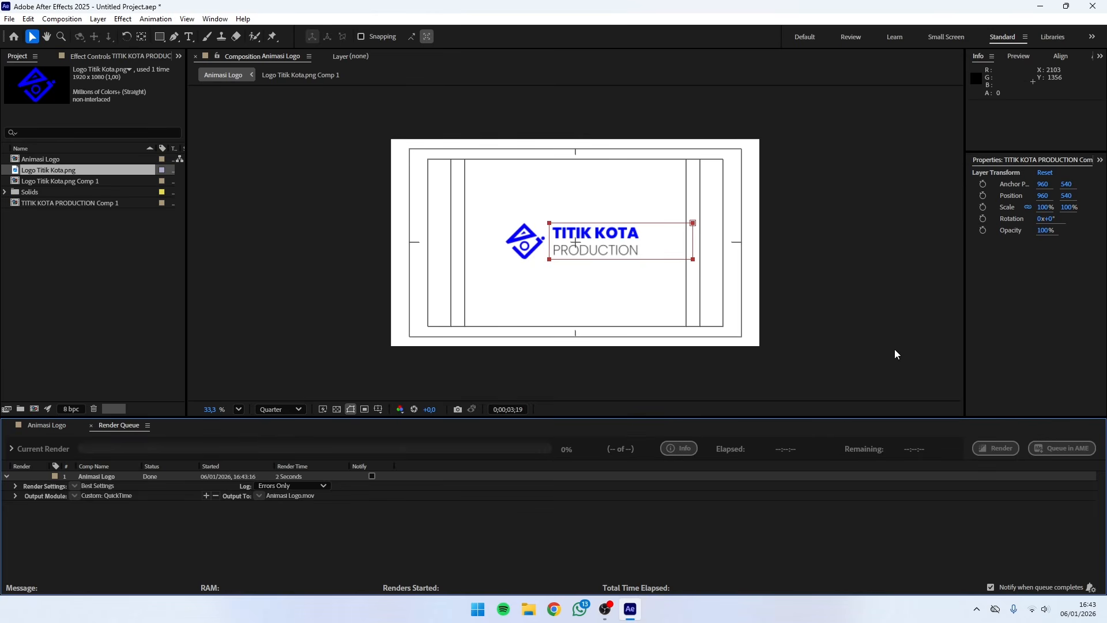
Step: Switch to File Explorer, open Animasi Logo.mov from Local Disk (D:), and watch it in full screen before returning to the windowed view
{"action": "left_click", "coordinate": [528, 609]}
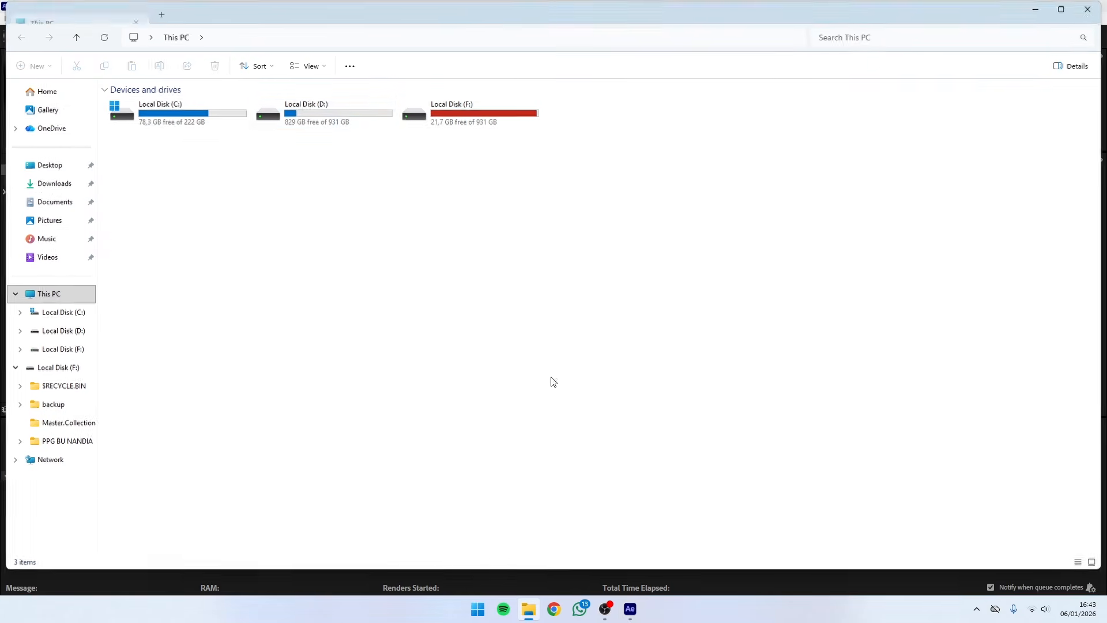
{"action": "double_click", "coordinate": [353, 119]}
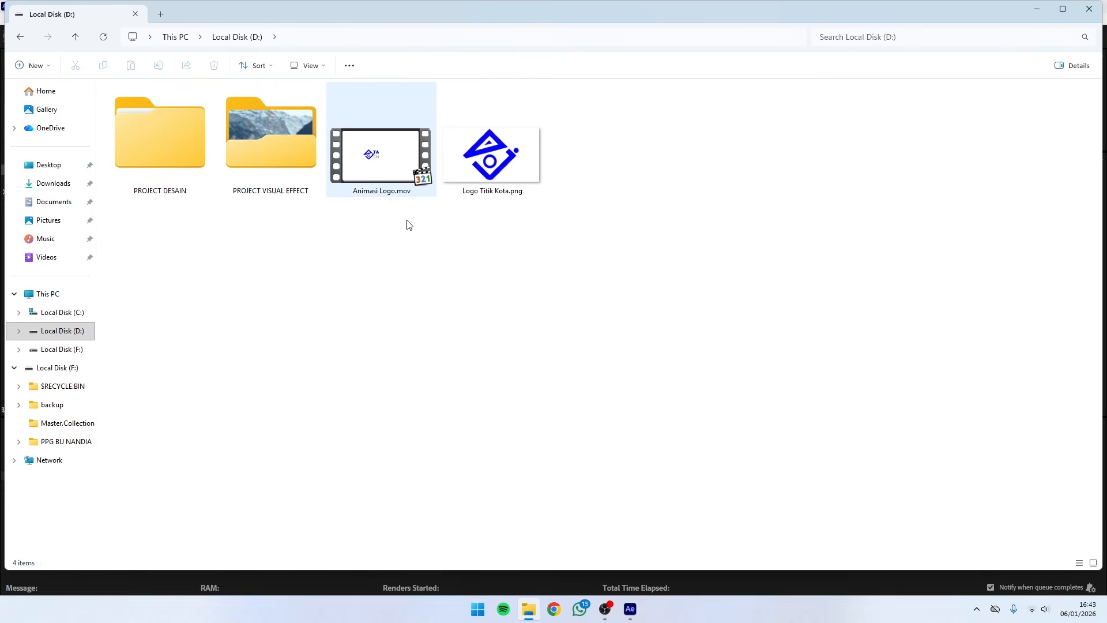
{"action": "double_click", "coordinate": [392, 159]}
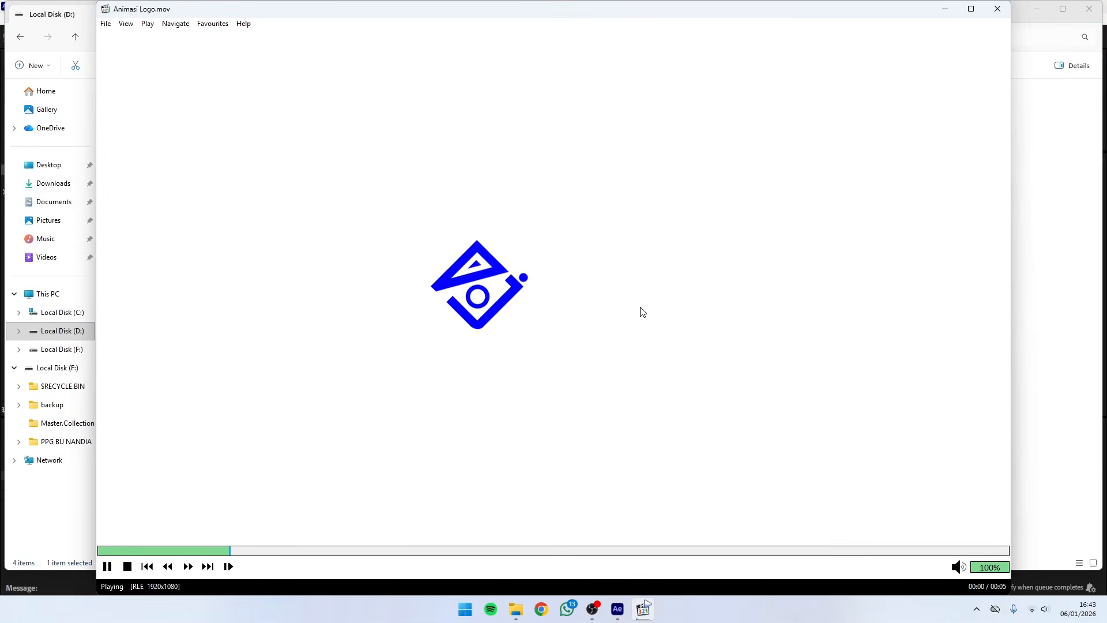
{"action": "double_click", "coordinate": [642, 312]}
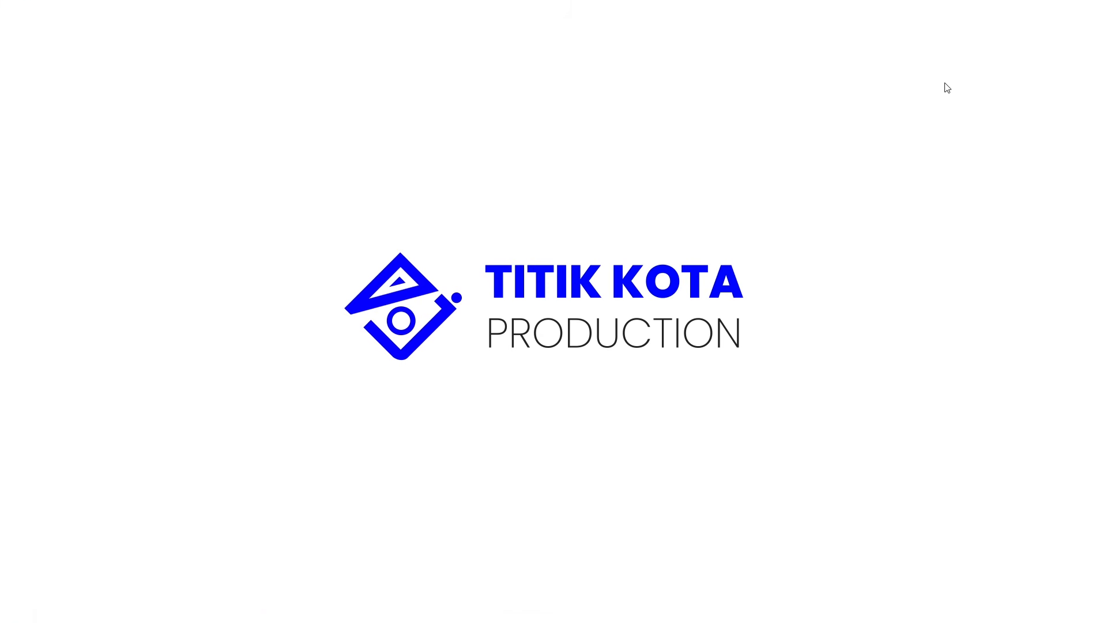
{"action": "double_click", "coordinate": [641, 311]}
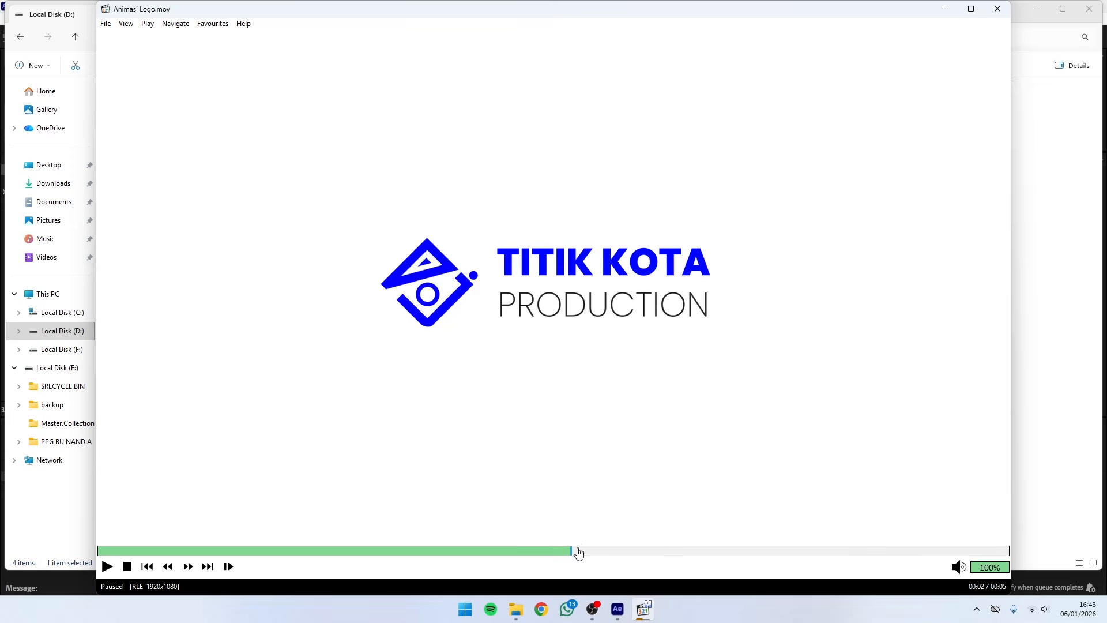